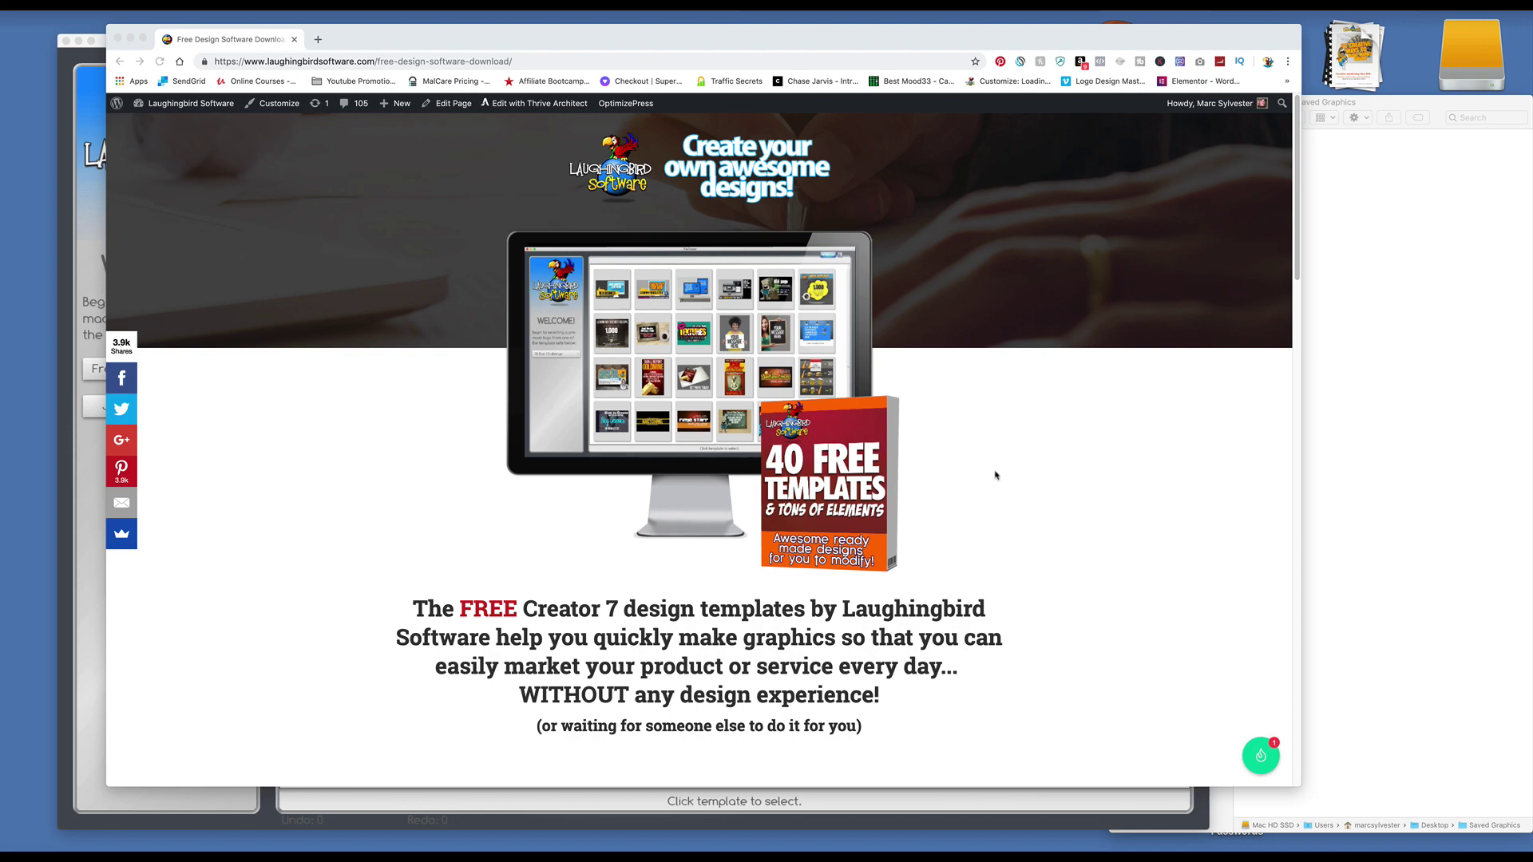
Step: Review Laughingbird's free design software download page with its Windows and Mac template downloads
left_click(559, 61)
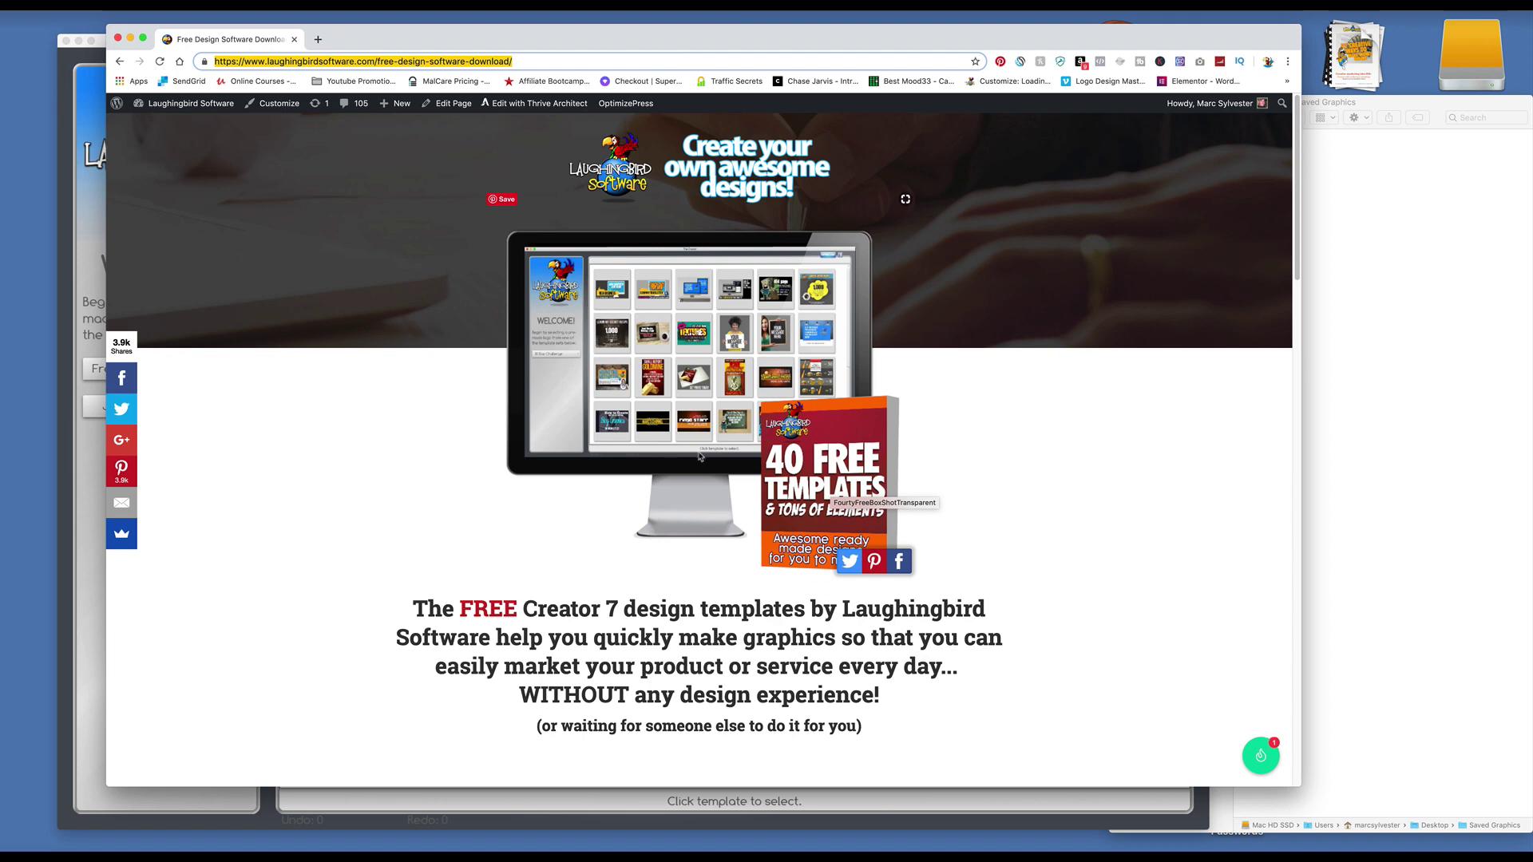
scroll(700, 457, "down", 15)
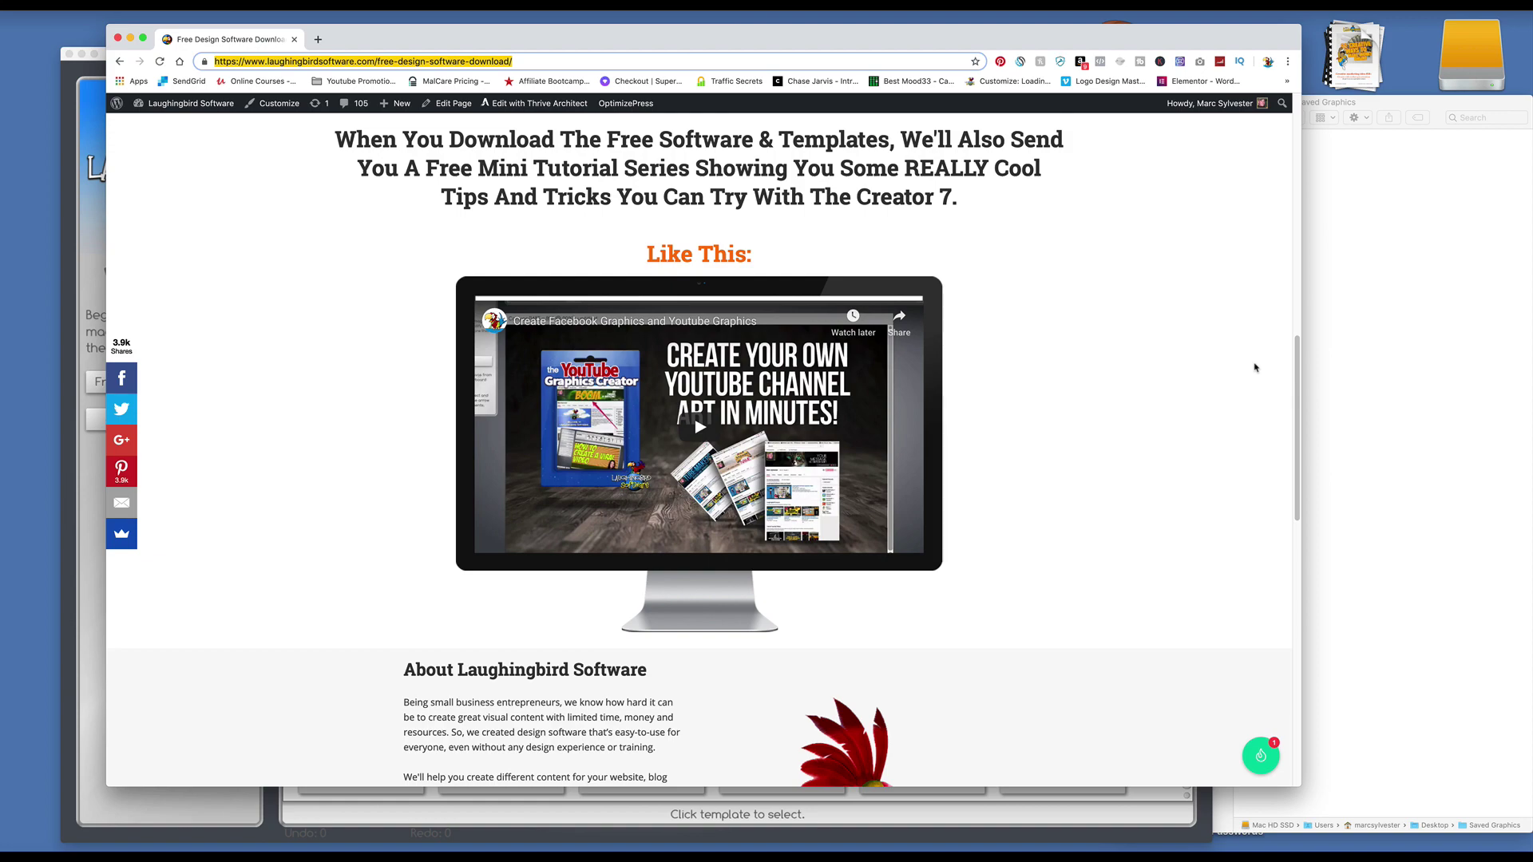
Step: Load the '15 Minutes 15 Percent. Let's Go!' light-bulb template from The Creator's gallery
key("super+Tab")
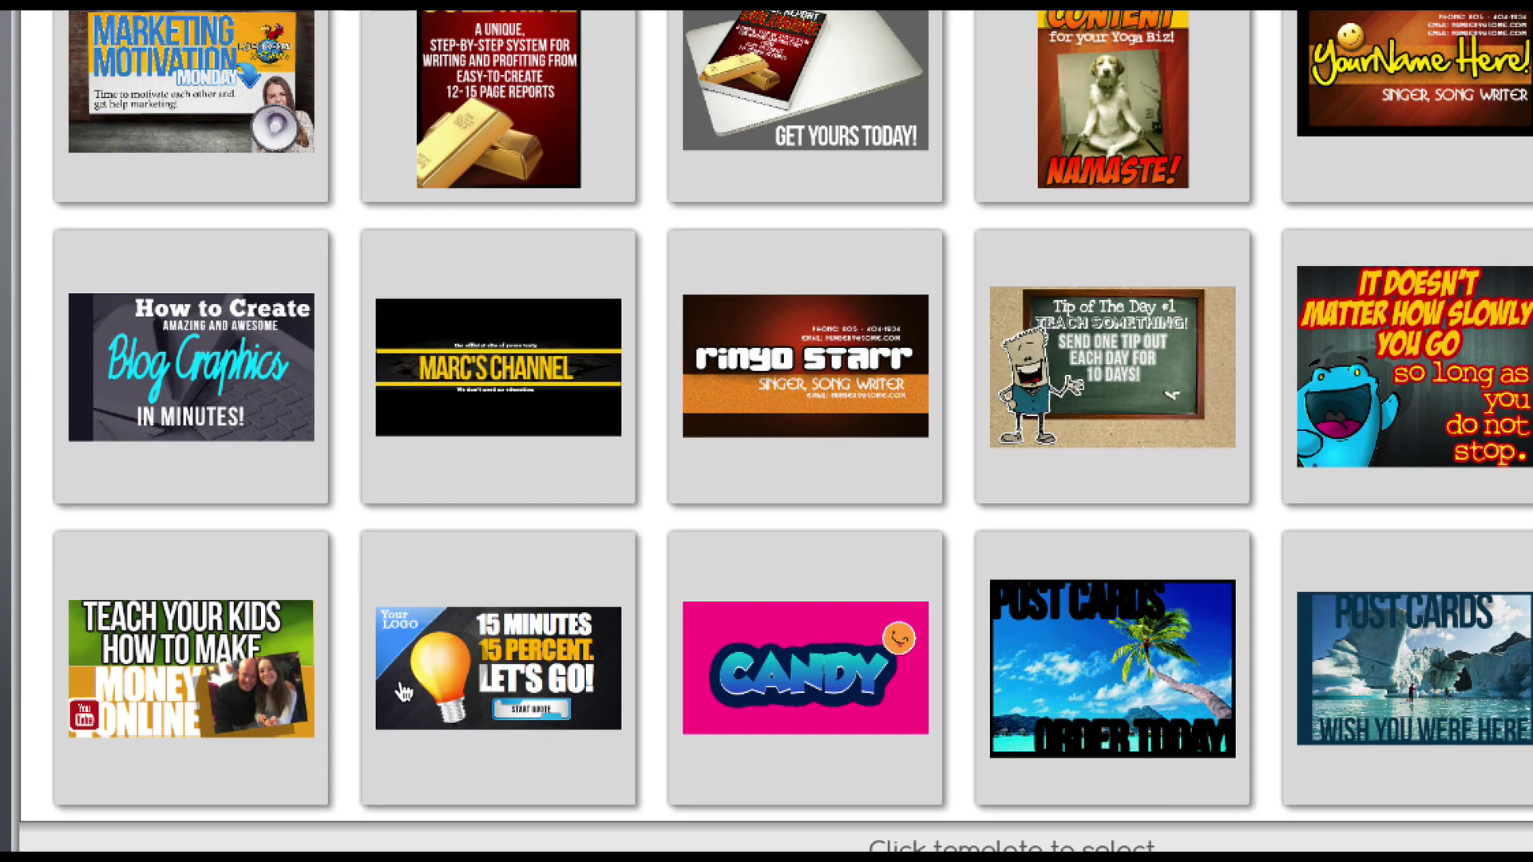
left_click(499, 661)
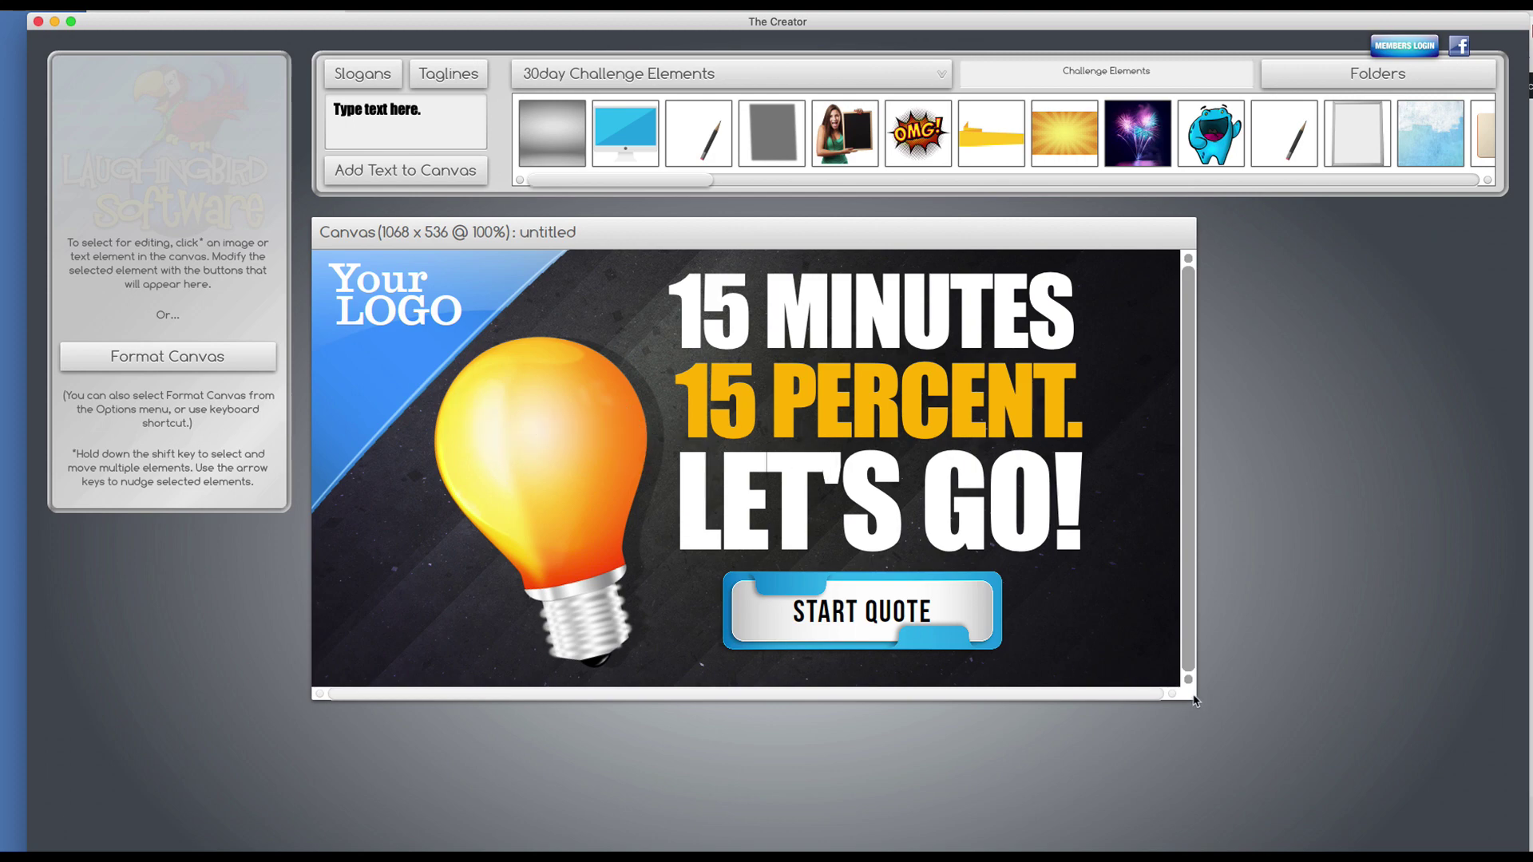
Step: Enlarge the canvas to 1263 x 875 and nudge the dark background image down and right
left_click_drag(1195, 701, 1355, 853)
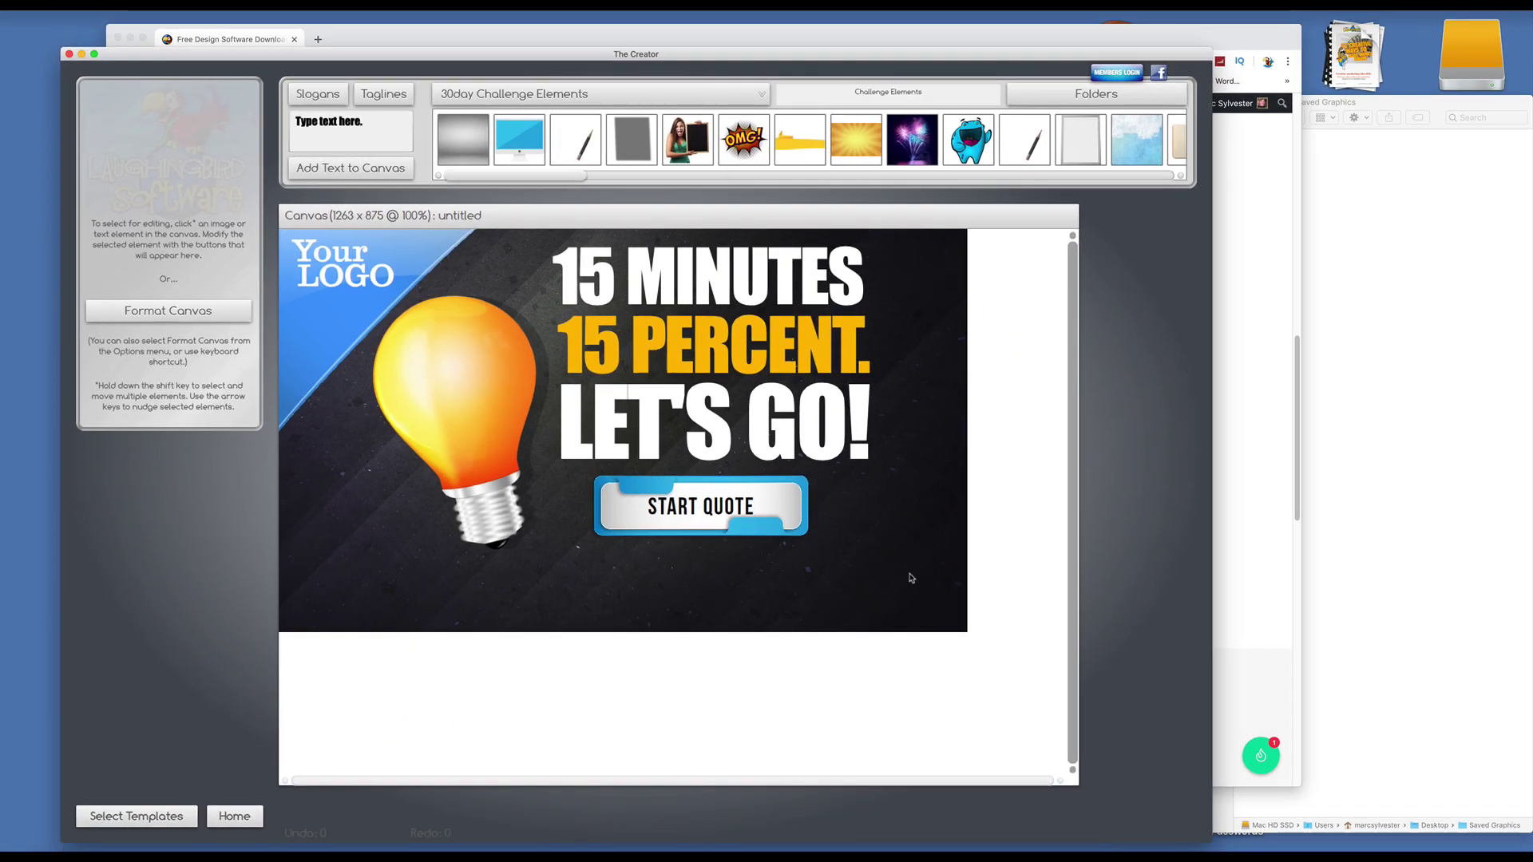
left_click(911, 578)
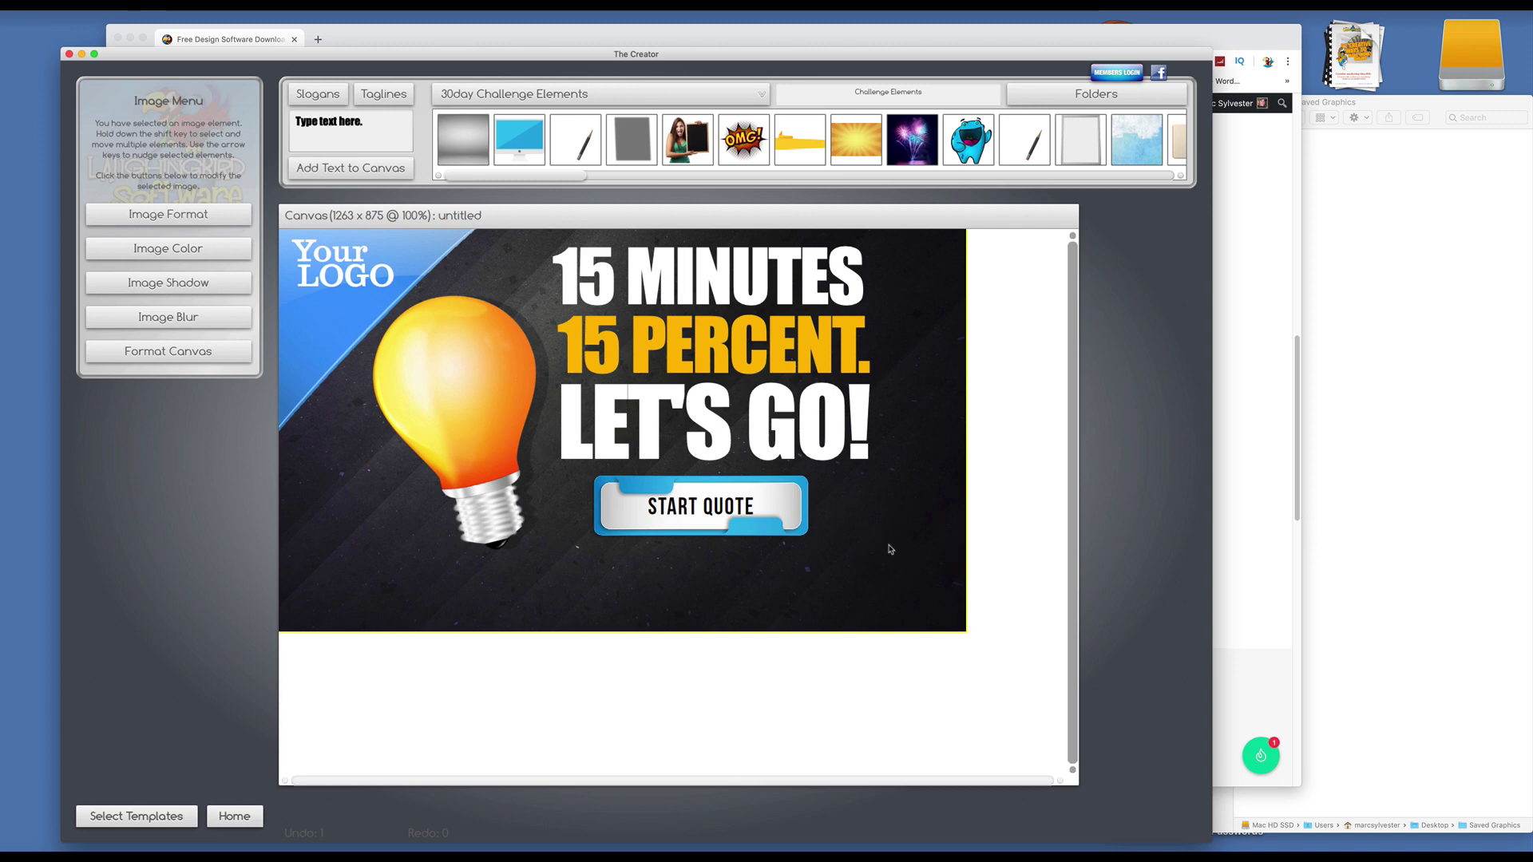
left_click_drag(890, 549, 922, 567)
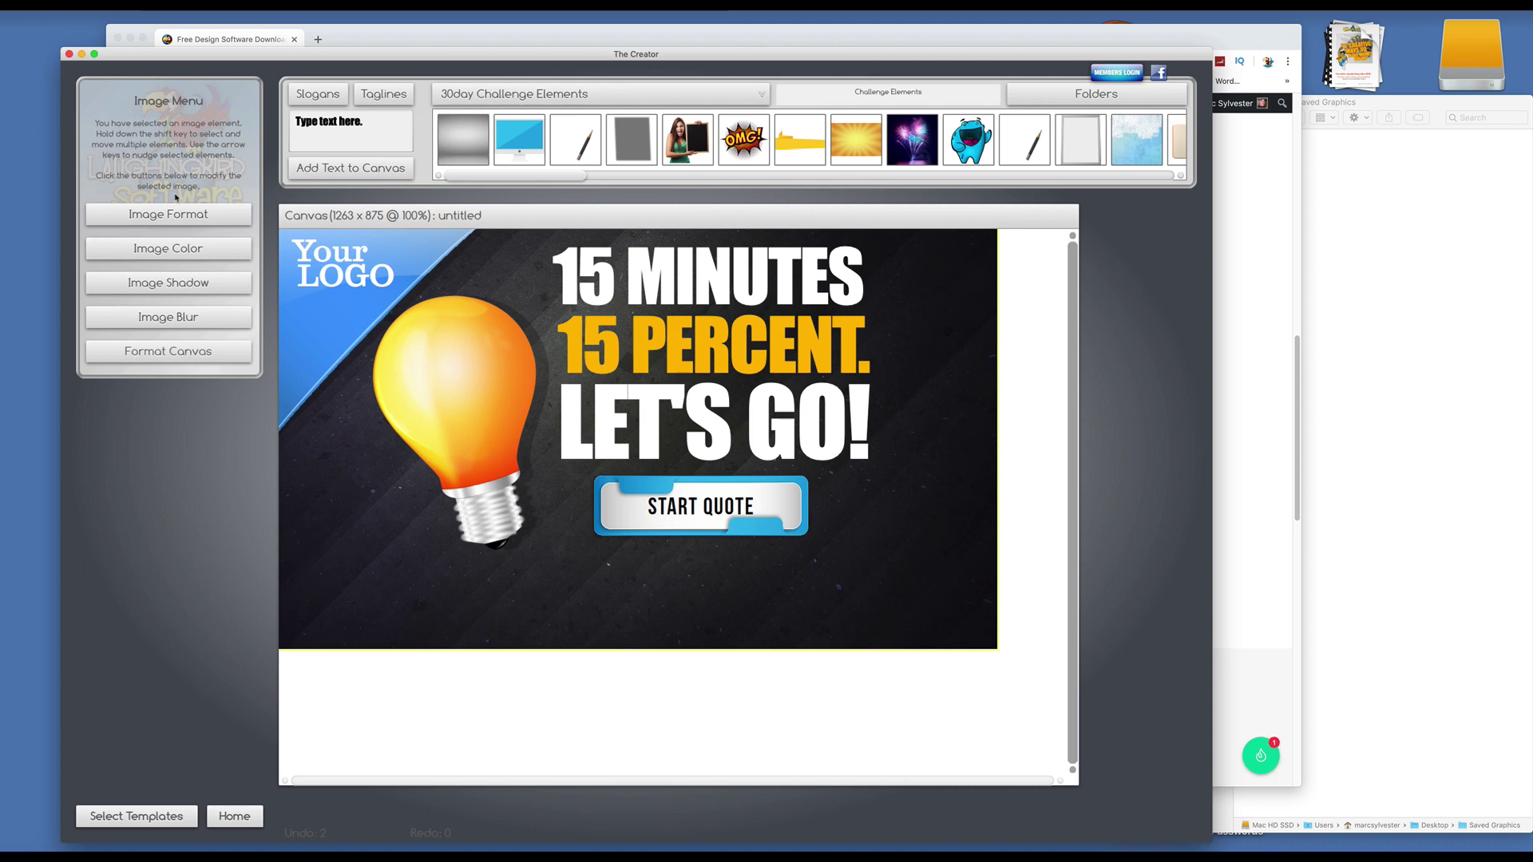
left_click(663, 264)
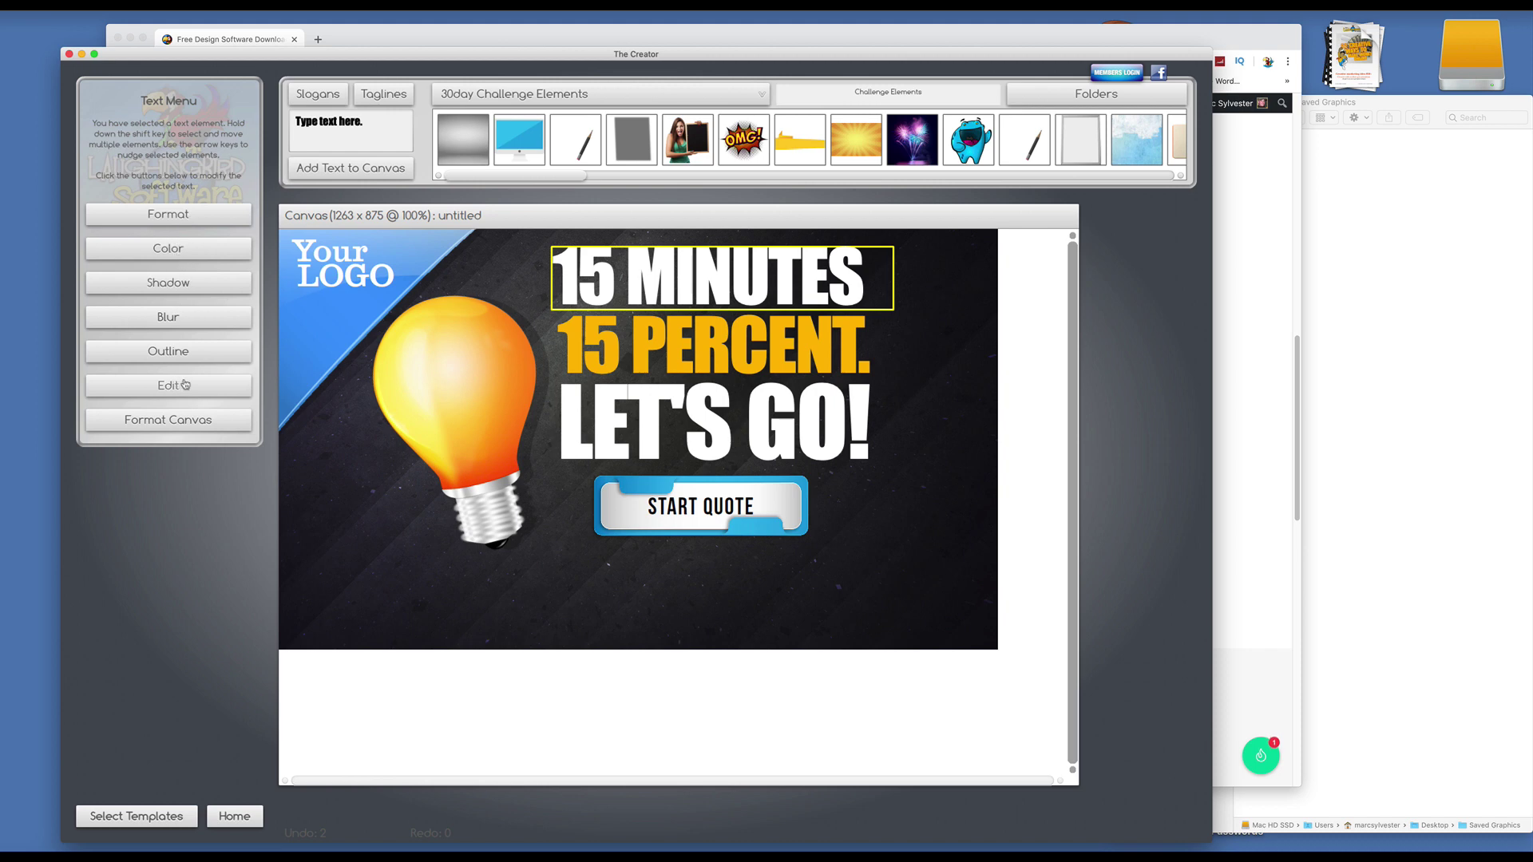
left_click(884, 566)
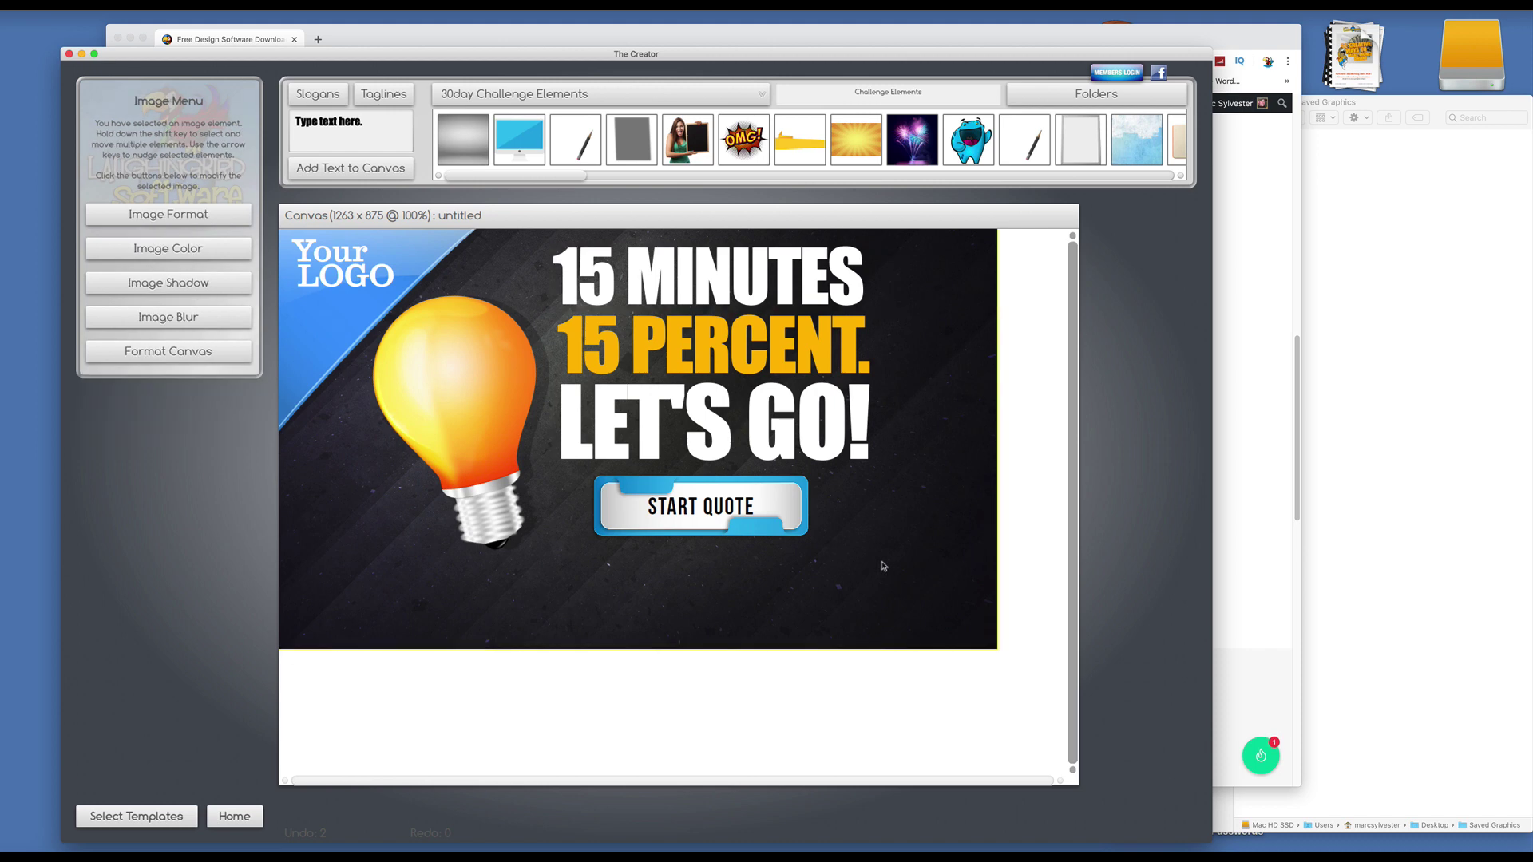
Step: Scale the background image to 1.44 so it fills the canvas, and delete the blue corner graphic
left_click(149, 214)
left_click_drag(190, 161, 214, 160)
left_click_drag(408, 522, 411, 548)
left_click_drag(342, 321, 365, 377)
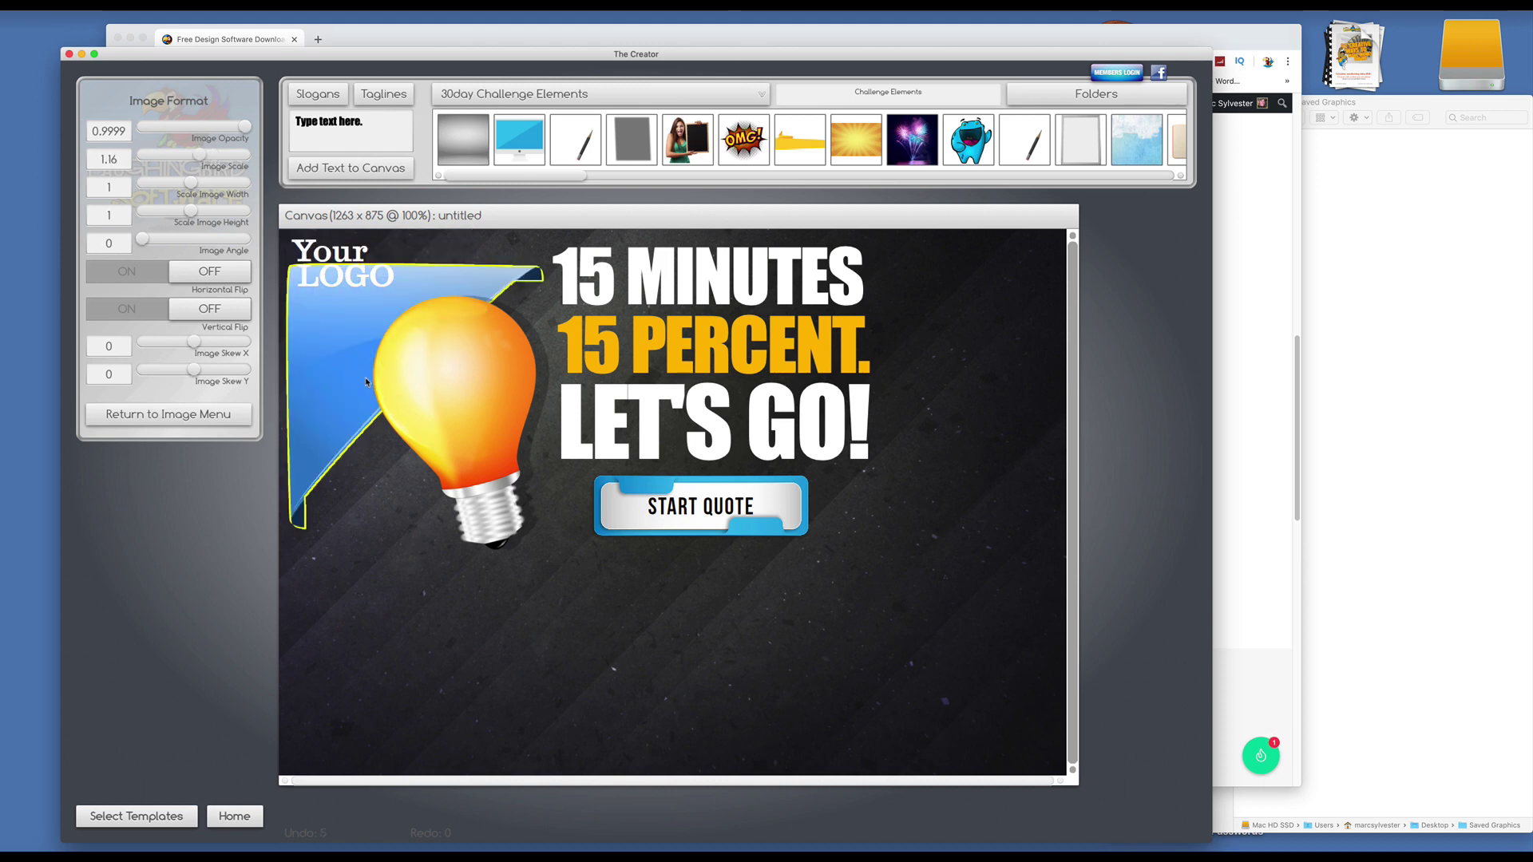
key("Delete")
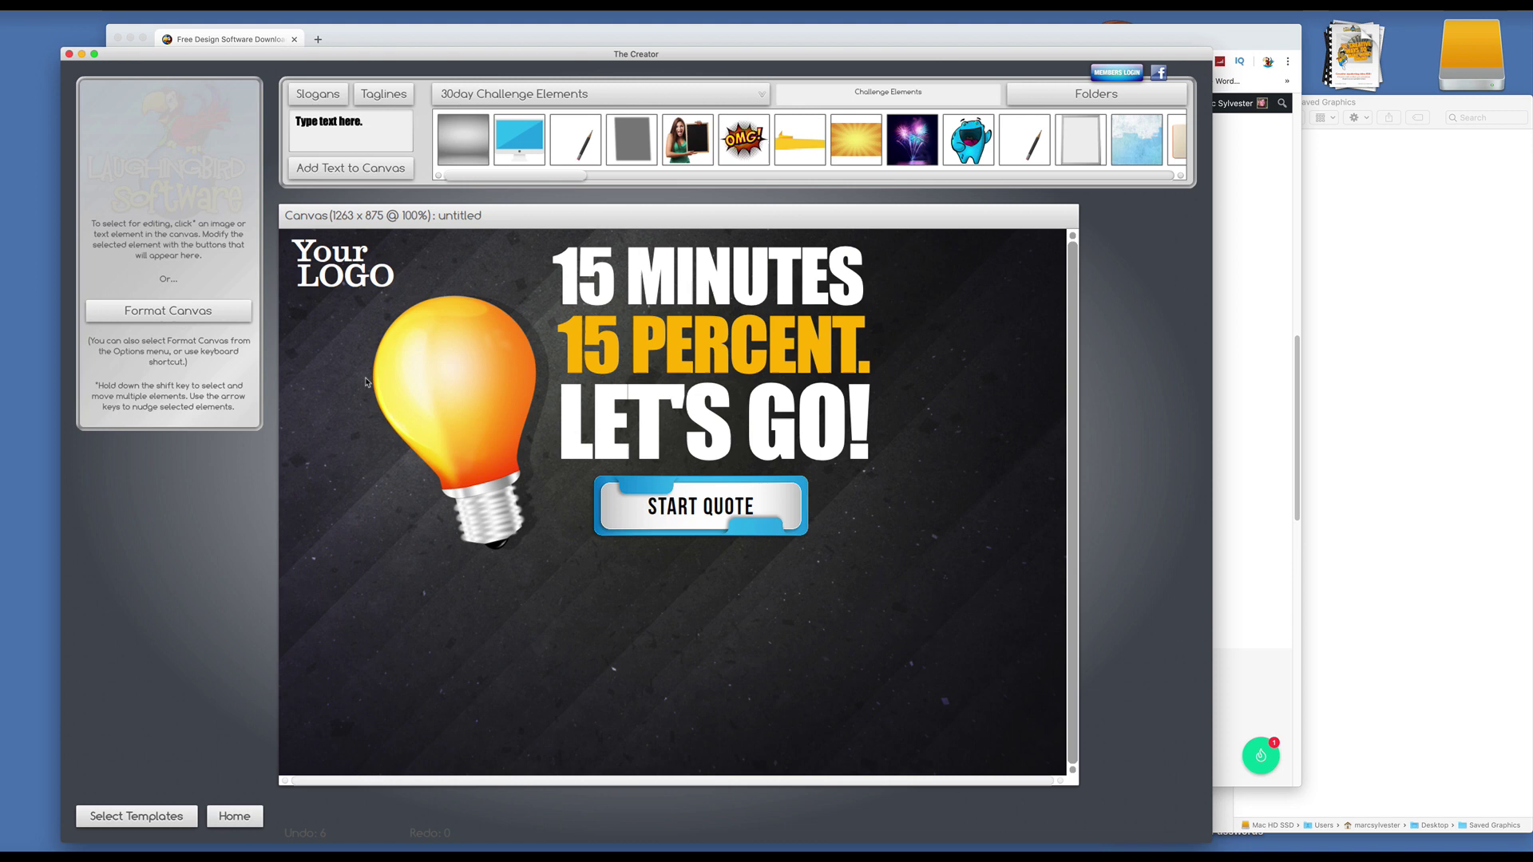
Step: Delete the 15 PERCENT. and 15 MINUTES texts, then centre the bulb above LET'S GO! and LOGO
left_click_drag(696, 415, 612, 641)
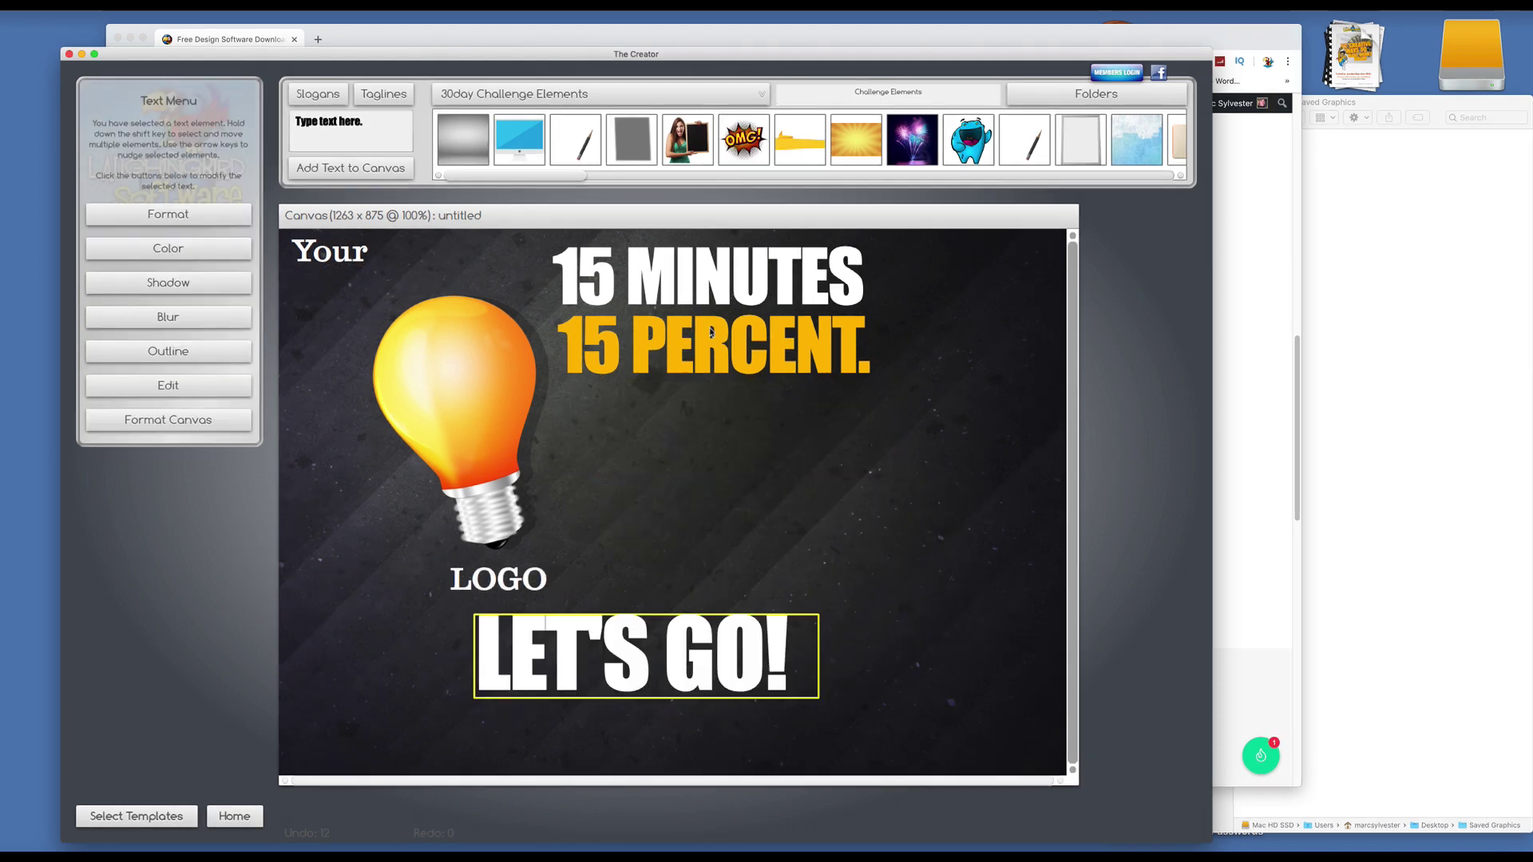
left_click_drag(723, 338, 755, 406)
key("BackSpace")
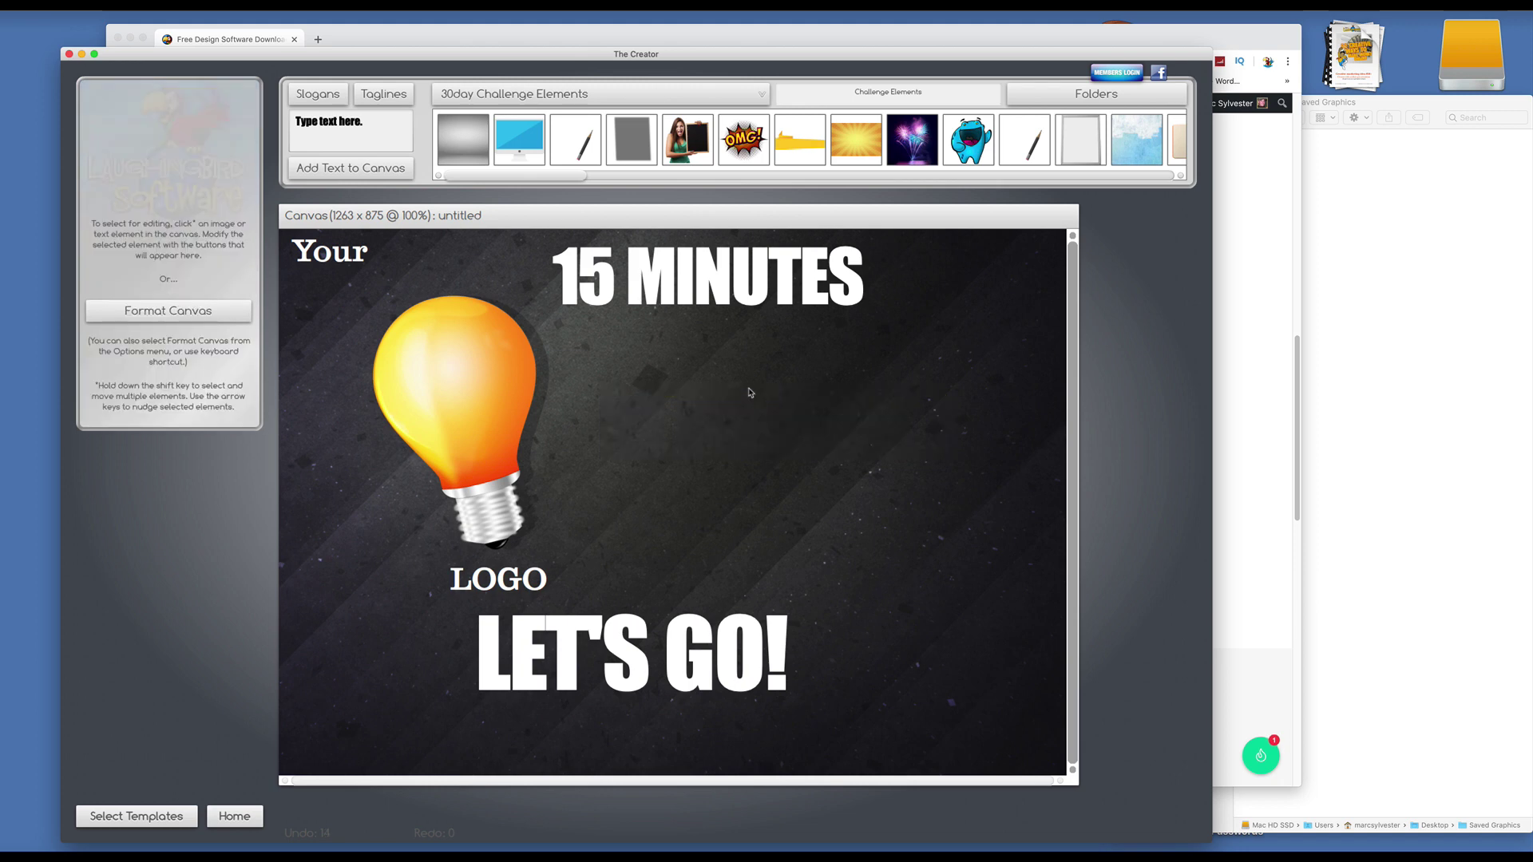
left_click_drag(732, 302, 784, 408)
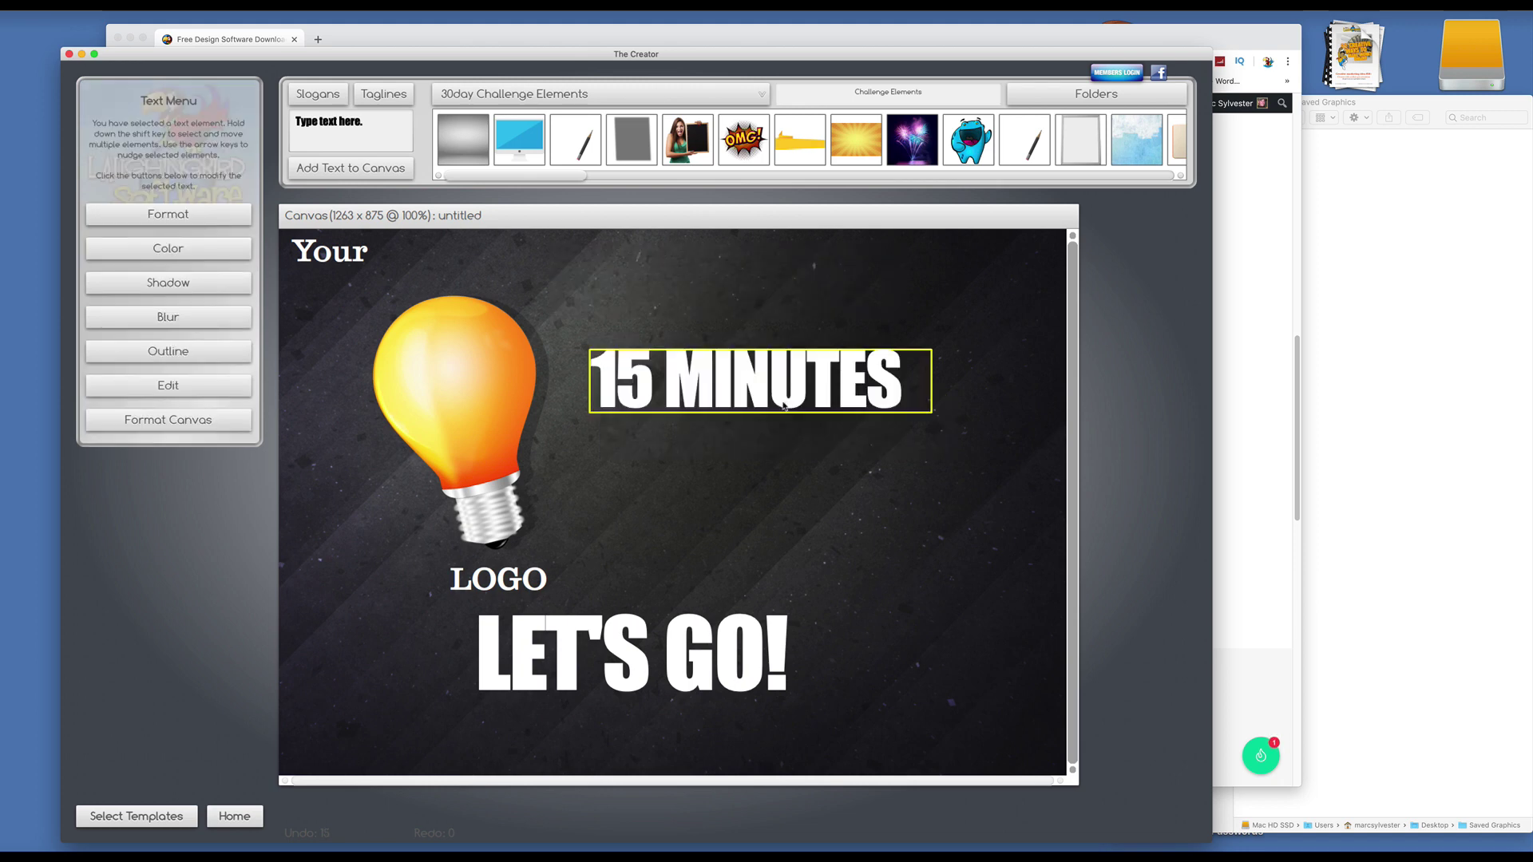
key("BackSpace")
left_click_drag(492, 413, 692, 373)
left_click_drag(719, 663, 759, 569)
left_click_drag(498, 583, 759, 625)
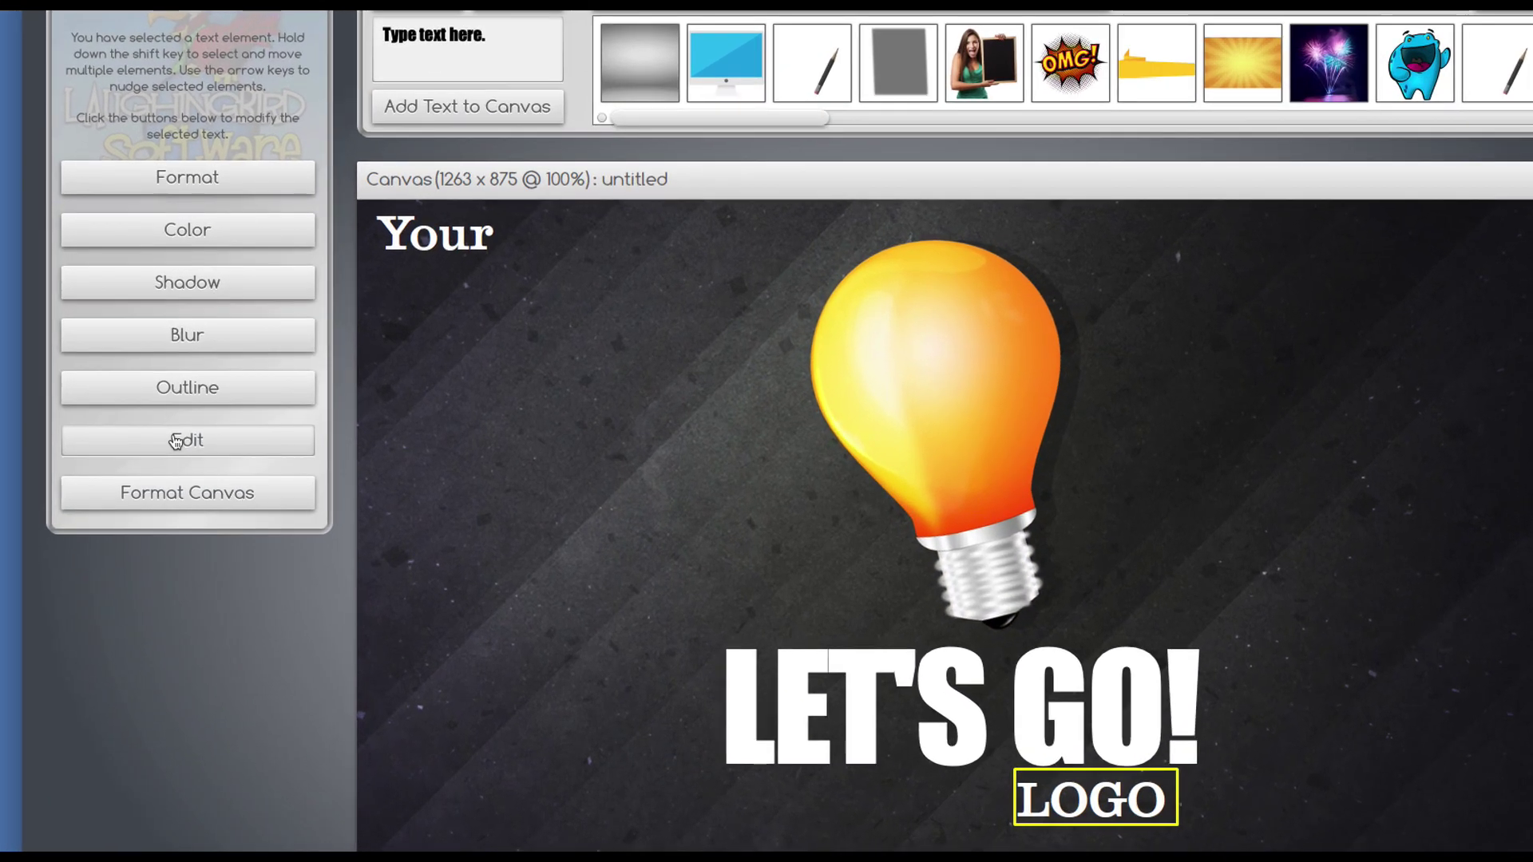
Step: Change the LOGO text to read 'This is my byline'
left_click(168, 385)
left_click_drag(169, 150, 62, 126)
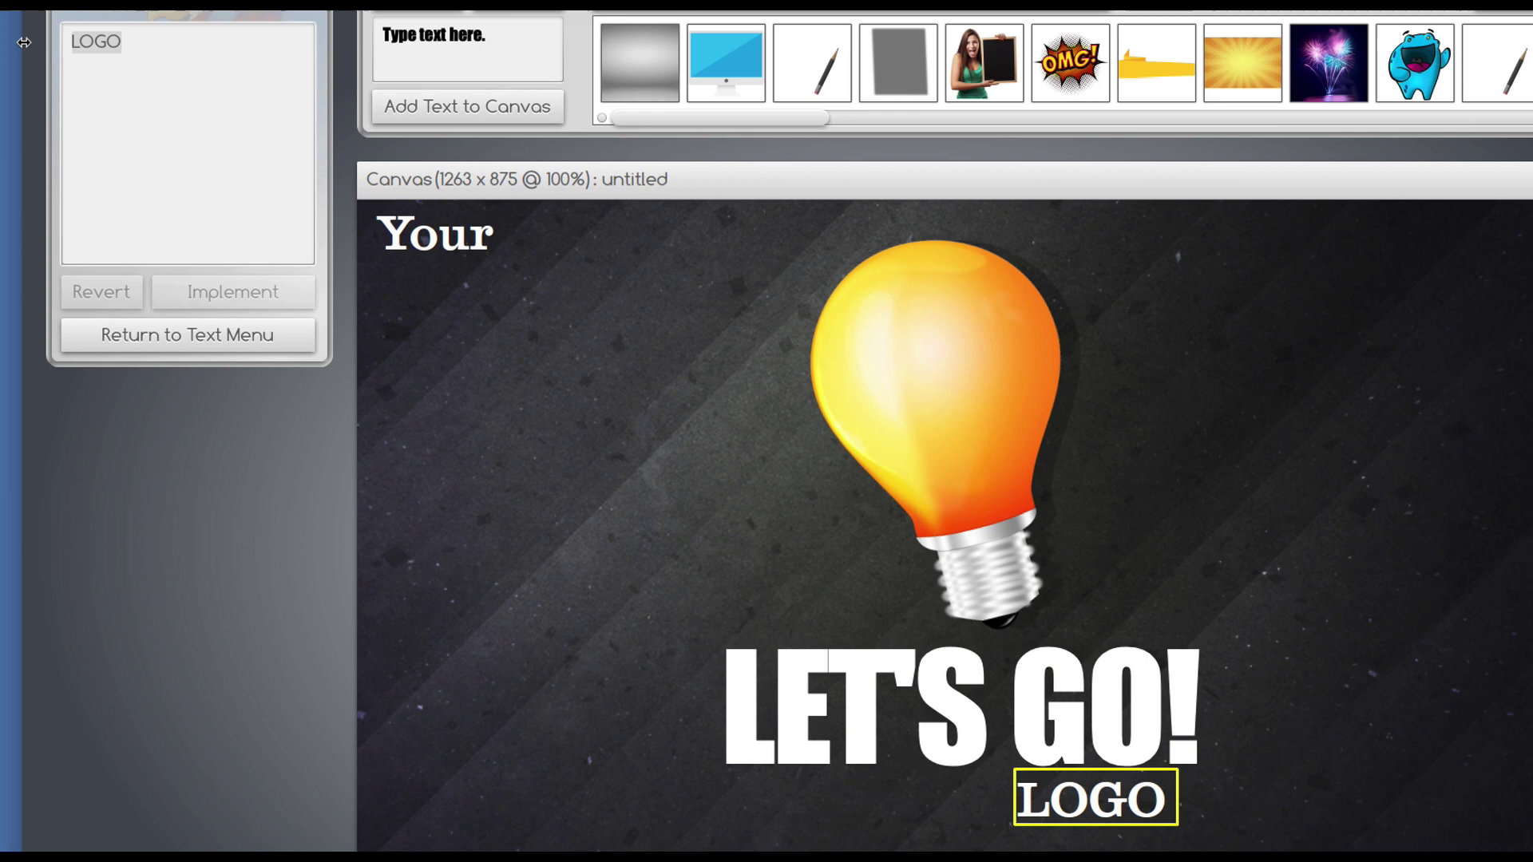
type("This is m")
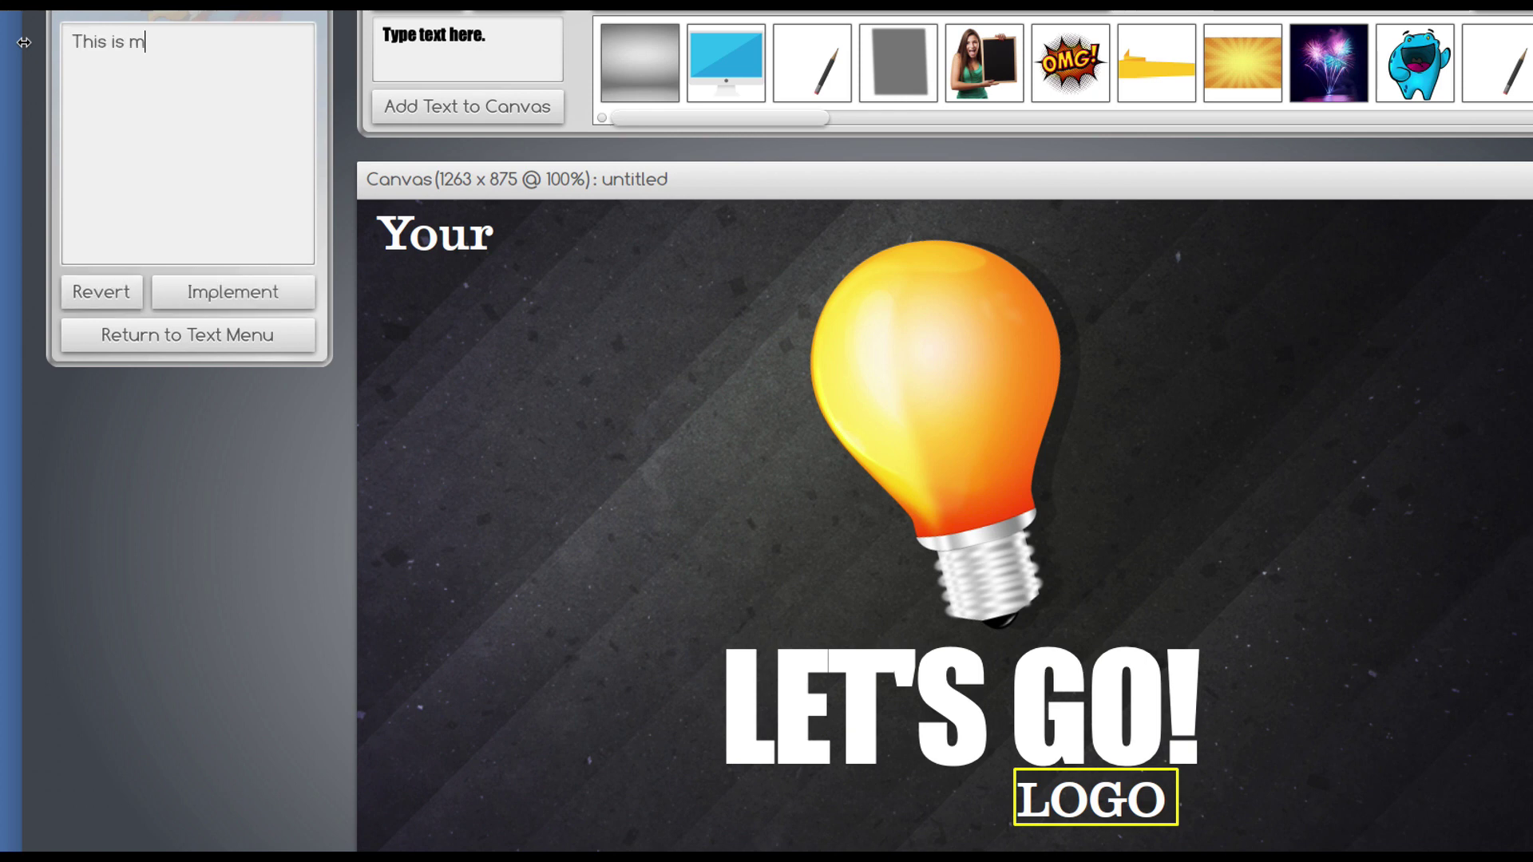
type("y byline")
left_click(205, 291)
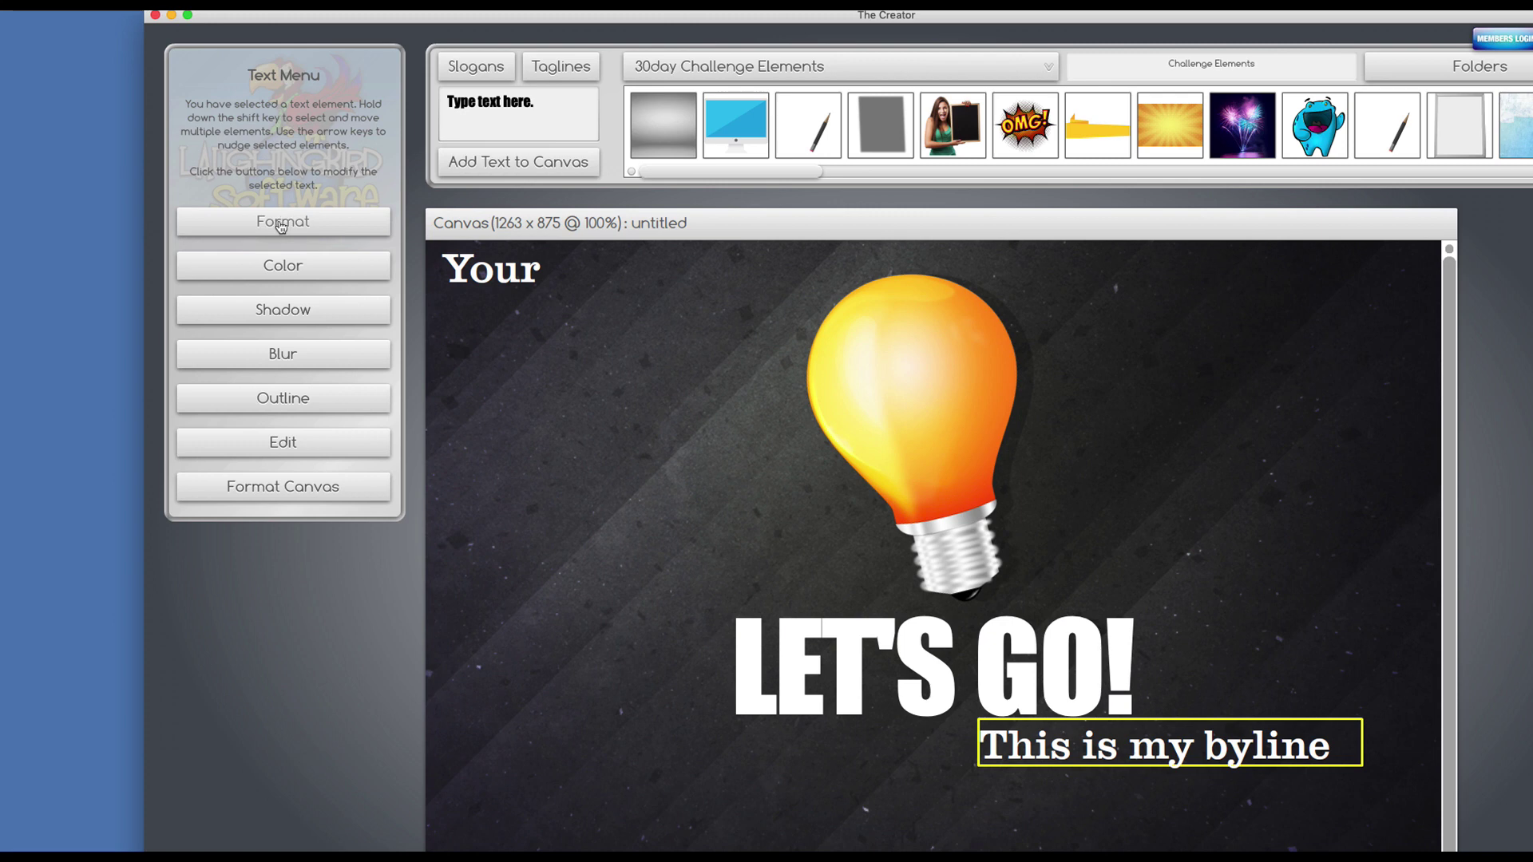
Step: Set the byline in BebasNeue at text scale 80 and centre it under LET'S GO!
left_click(302, 231)
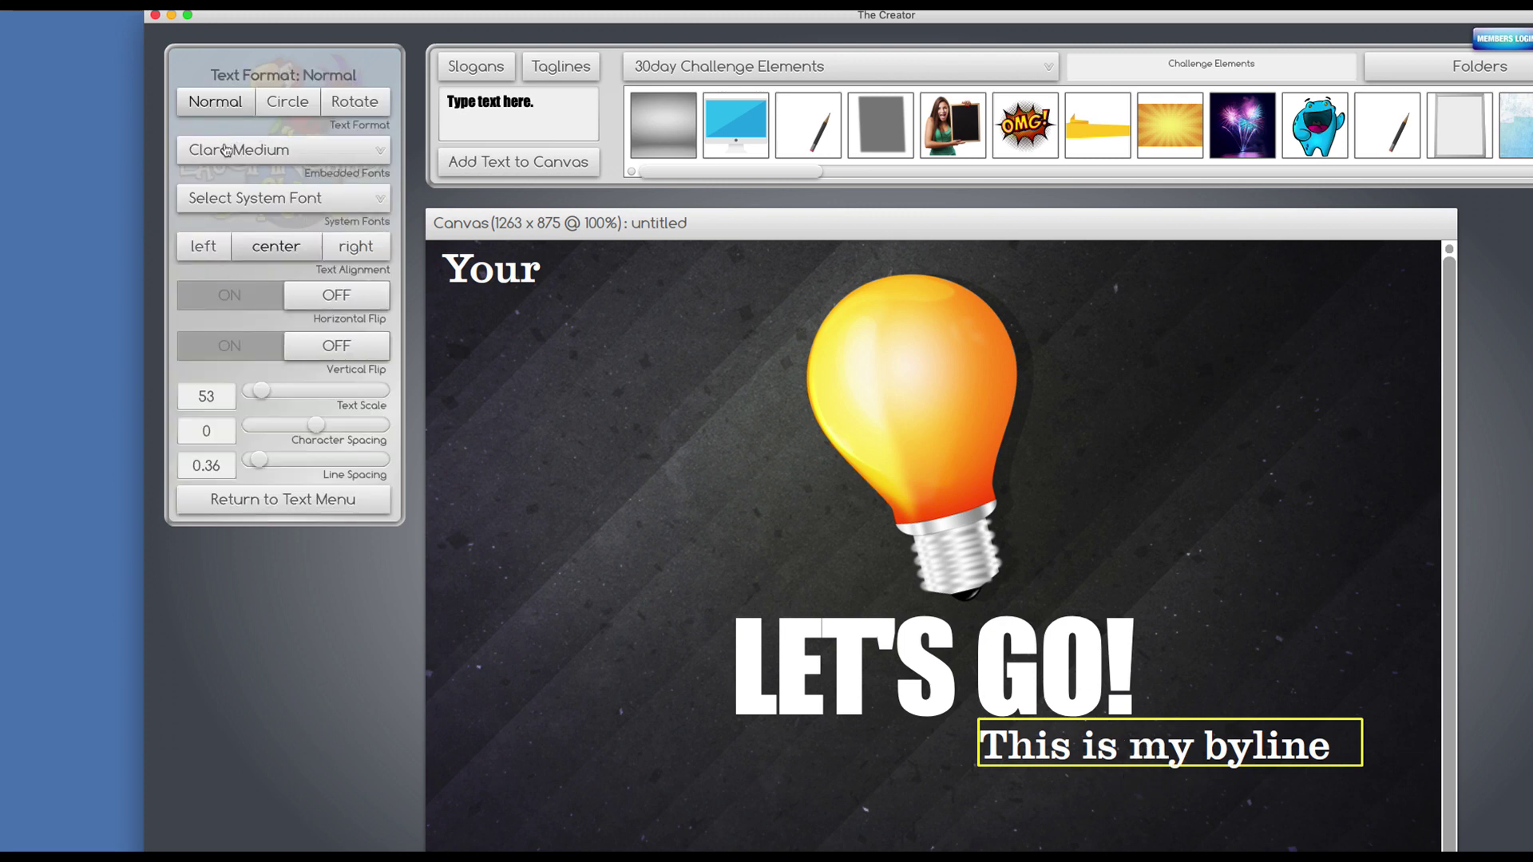
left_click(258, 157)
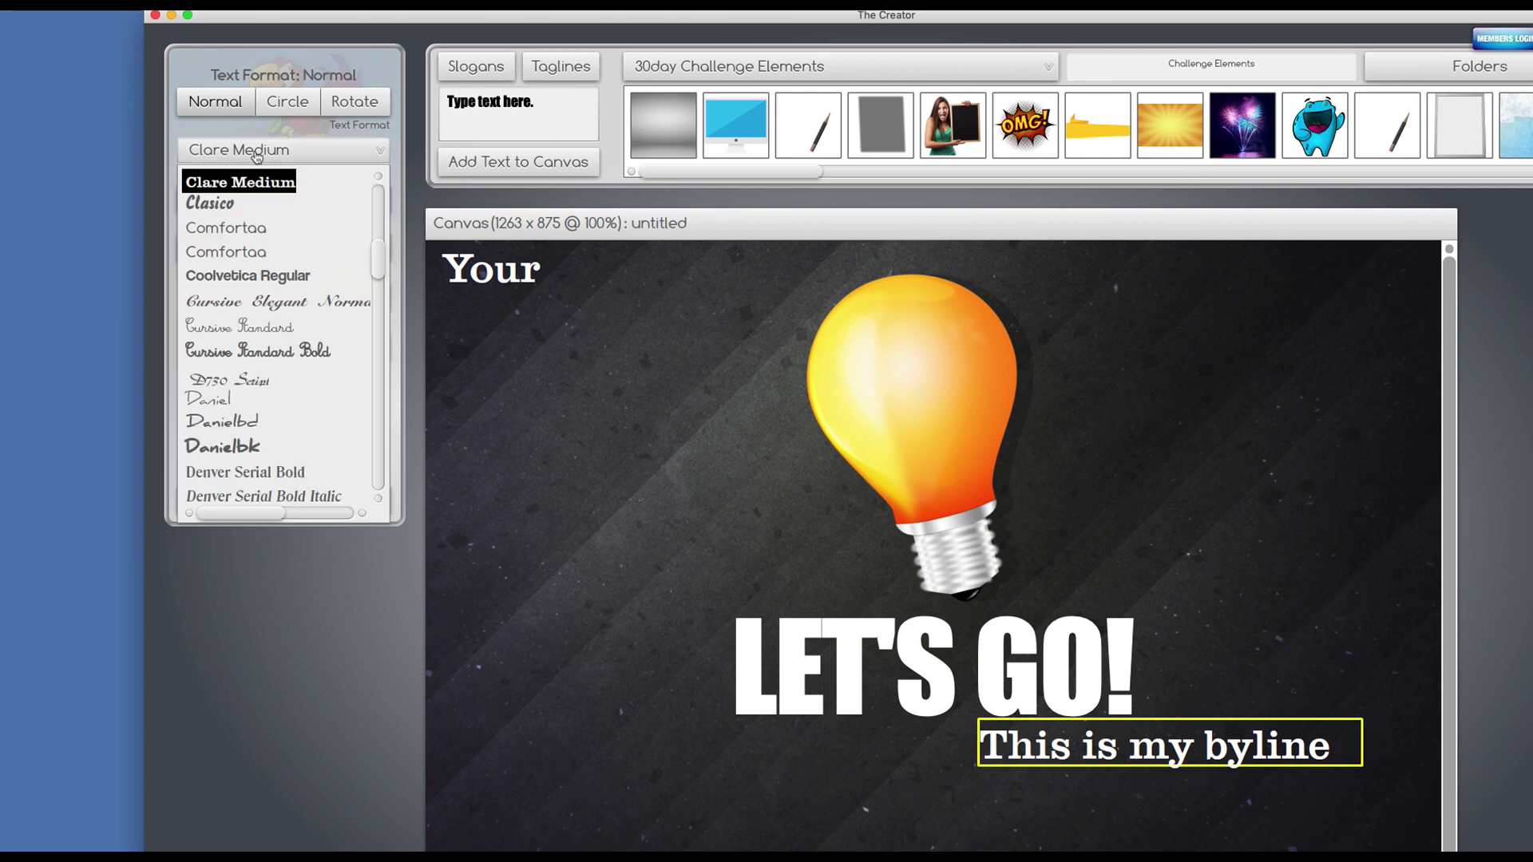
left_click_drag(377, 256, 377, 210)
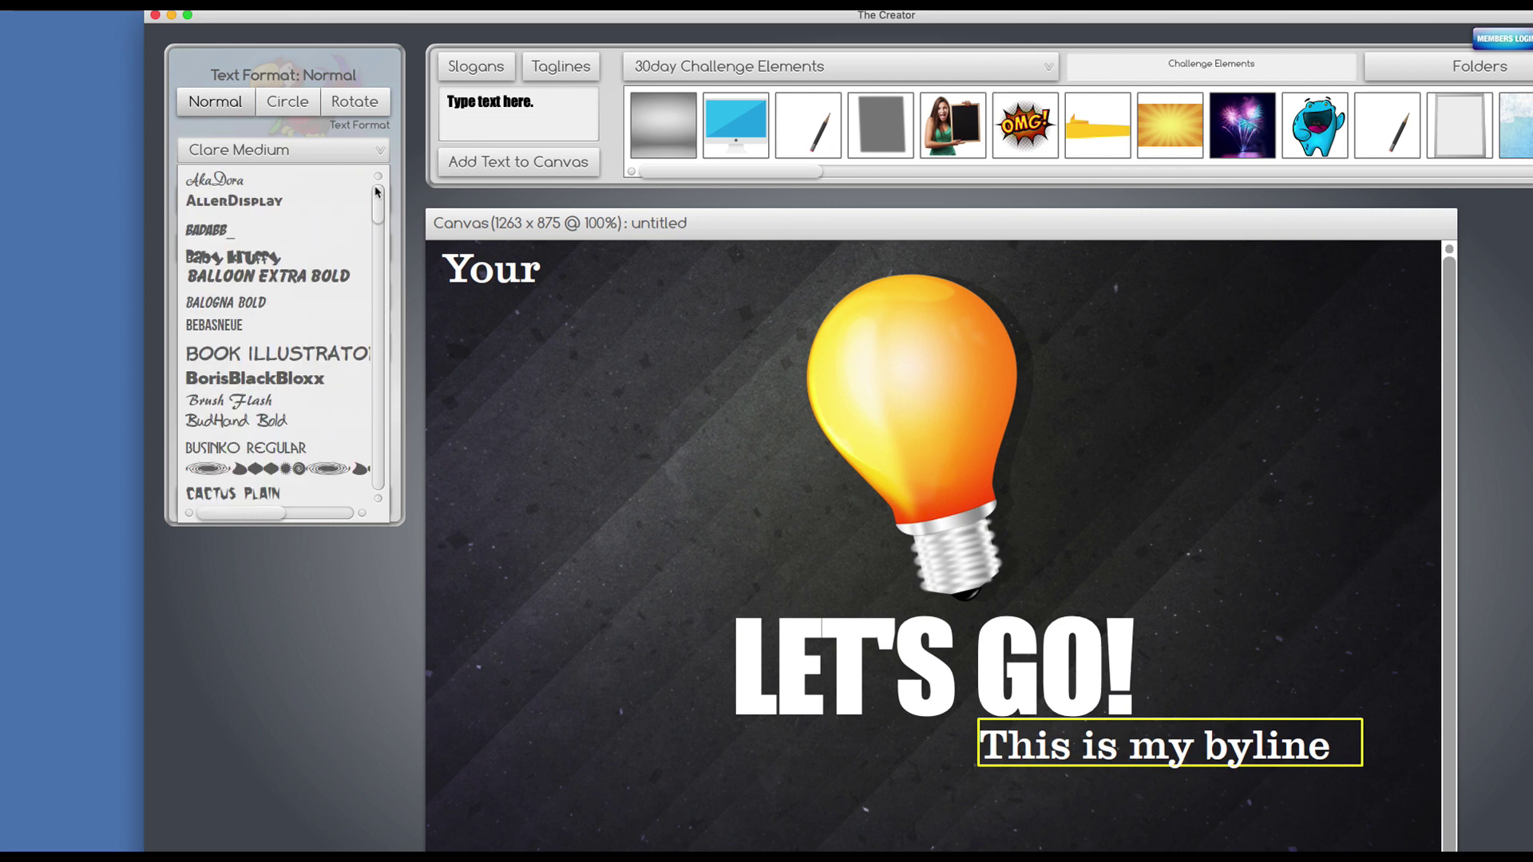
left_click(212, 326)
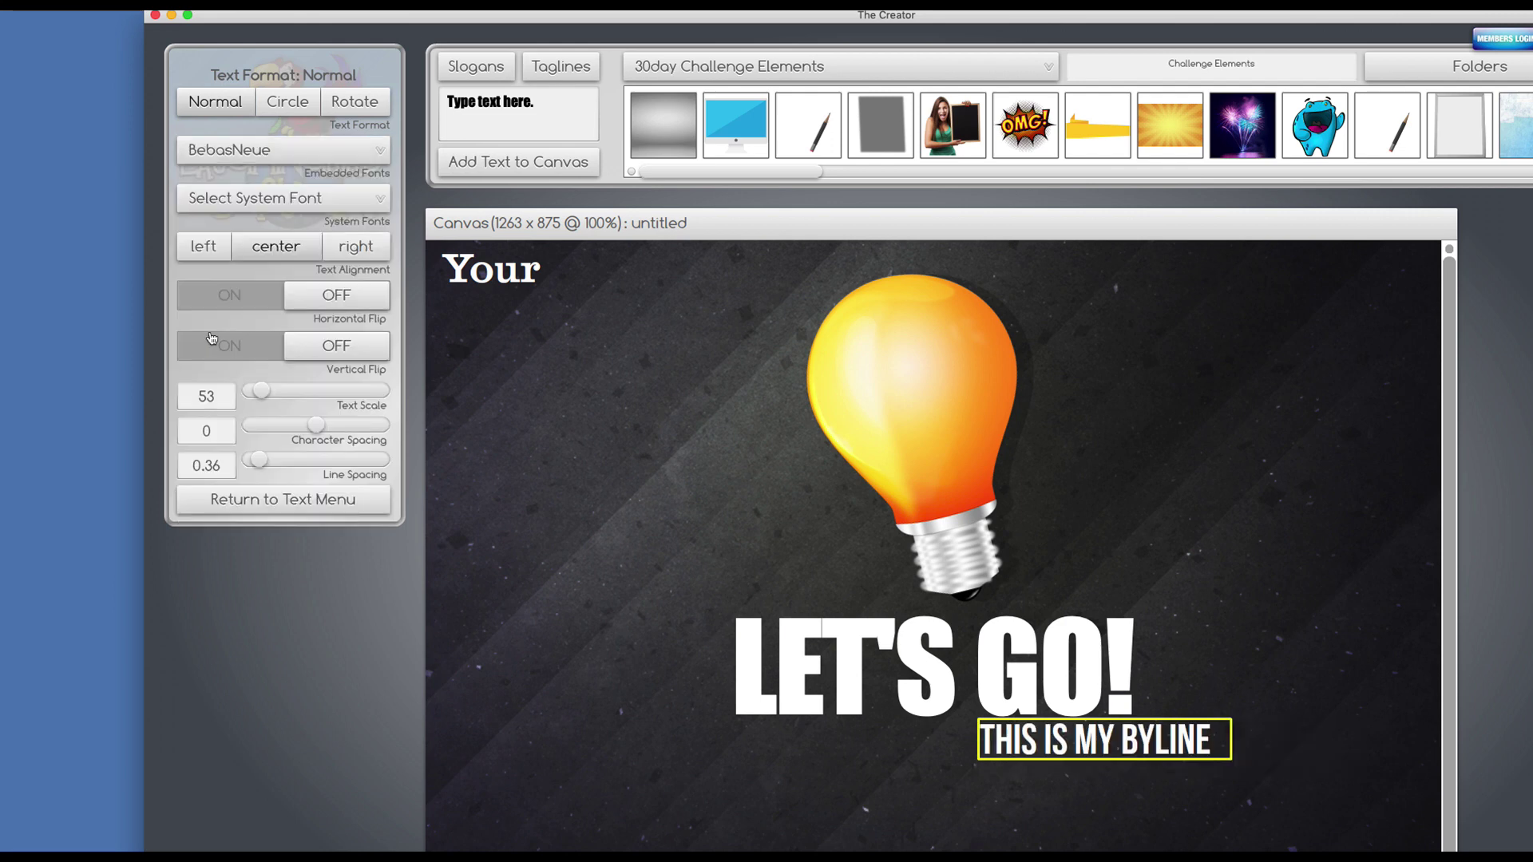
left_click_drag(261, 395, 270, 395)
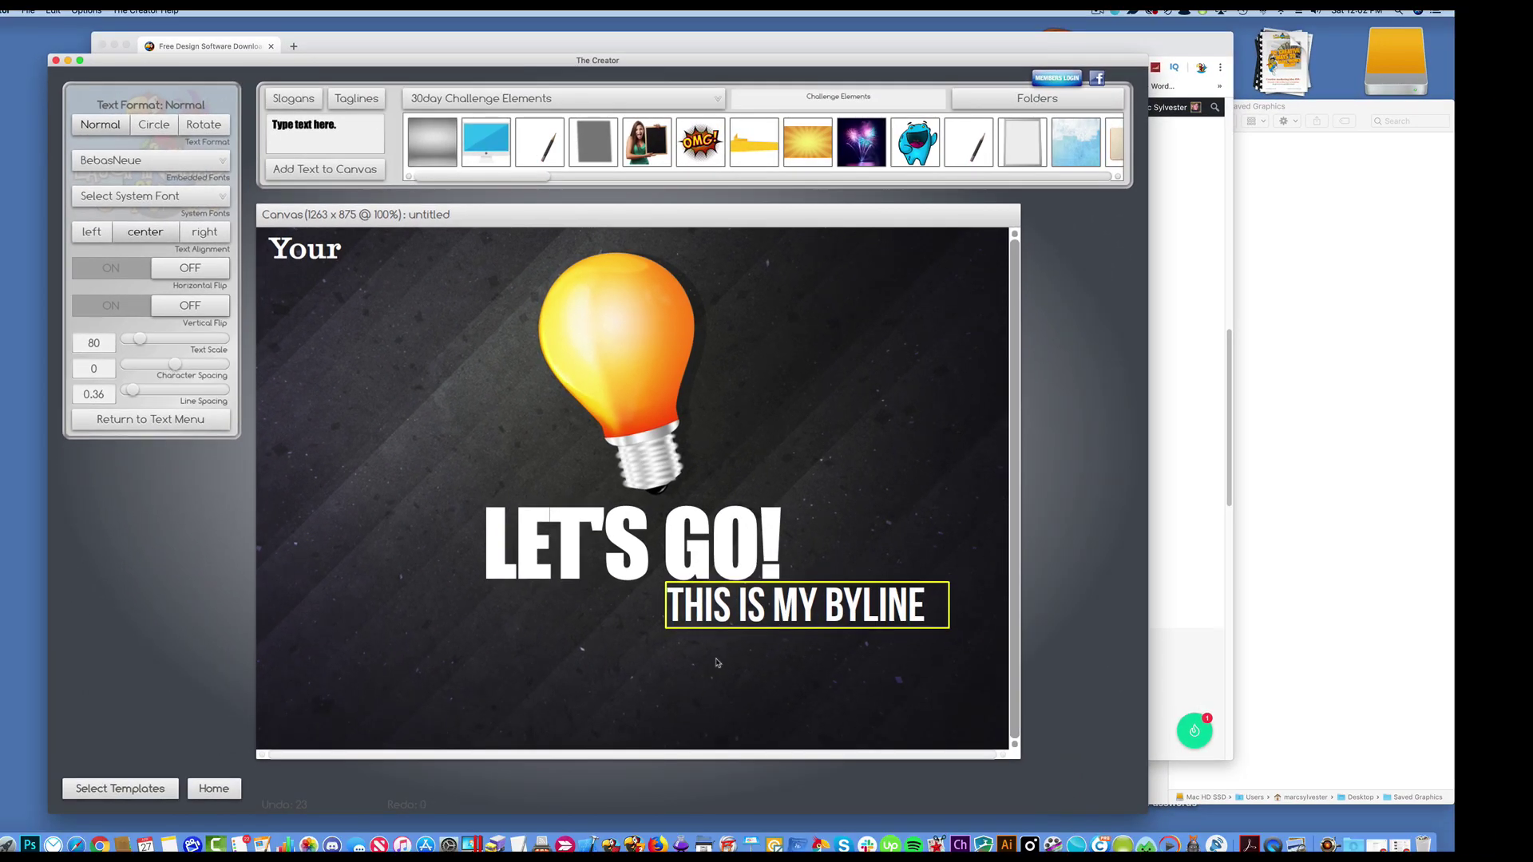
left_click_drag(717, 604, 543, 608)
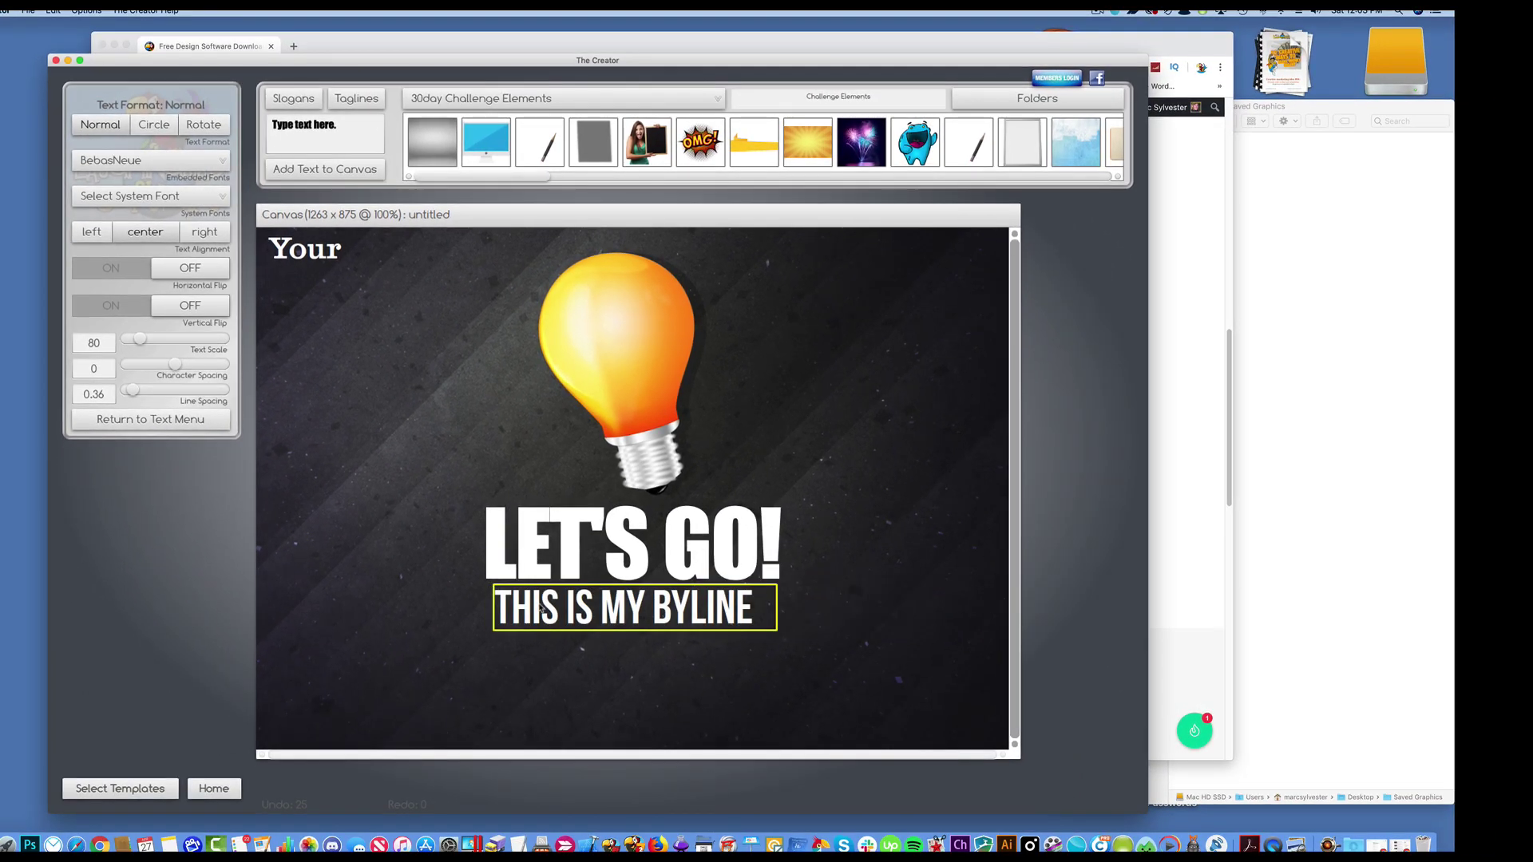
Step: Set LET'S GO! in Skia Black Extended, character spacing 4, centred on the canvas
left_click(564, 529)
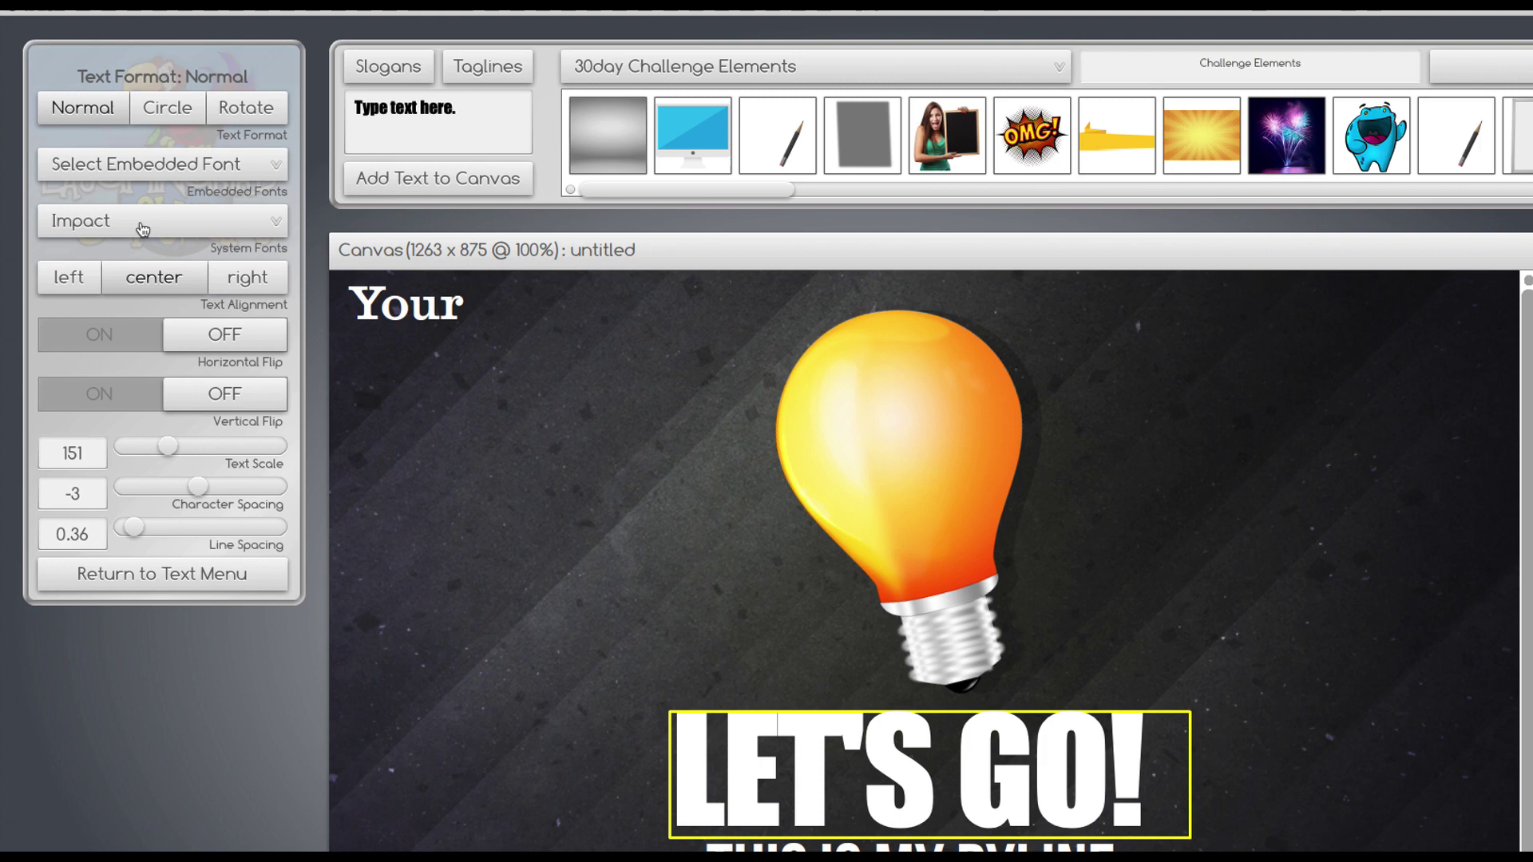
left_click(143, 228)
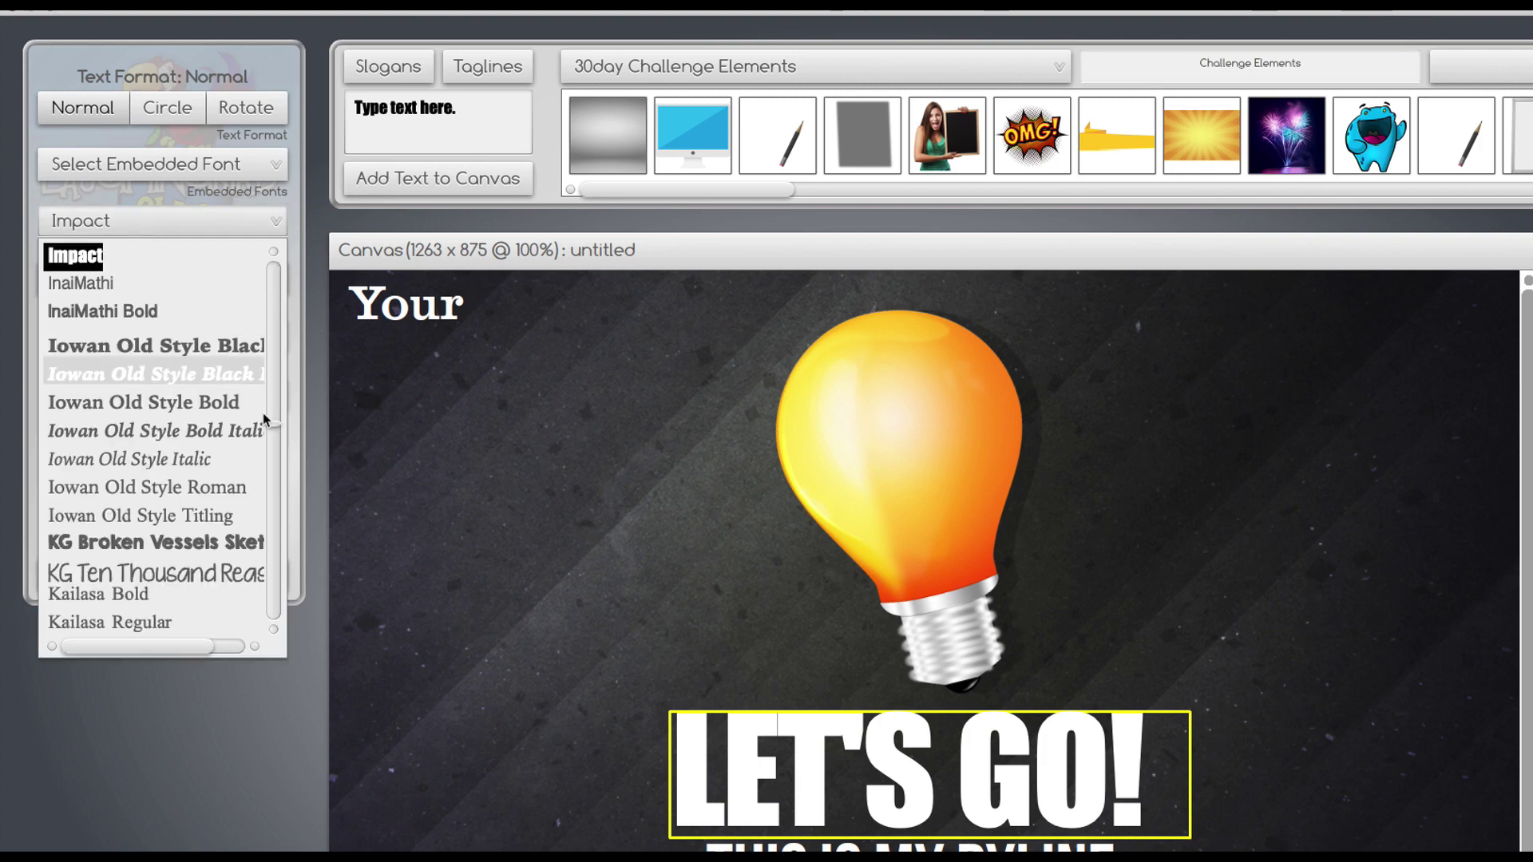
left_click_drag(275, 427, 276, 507)
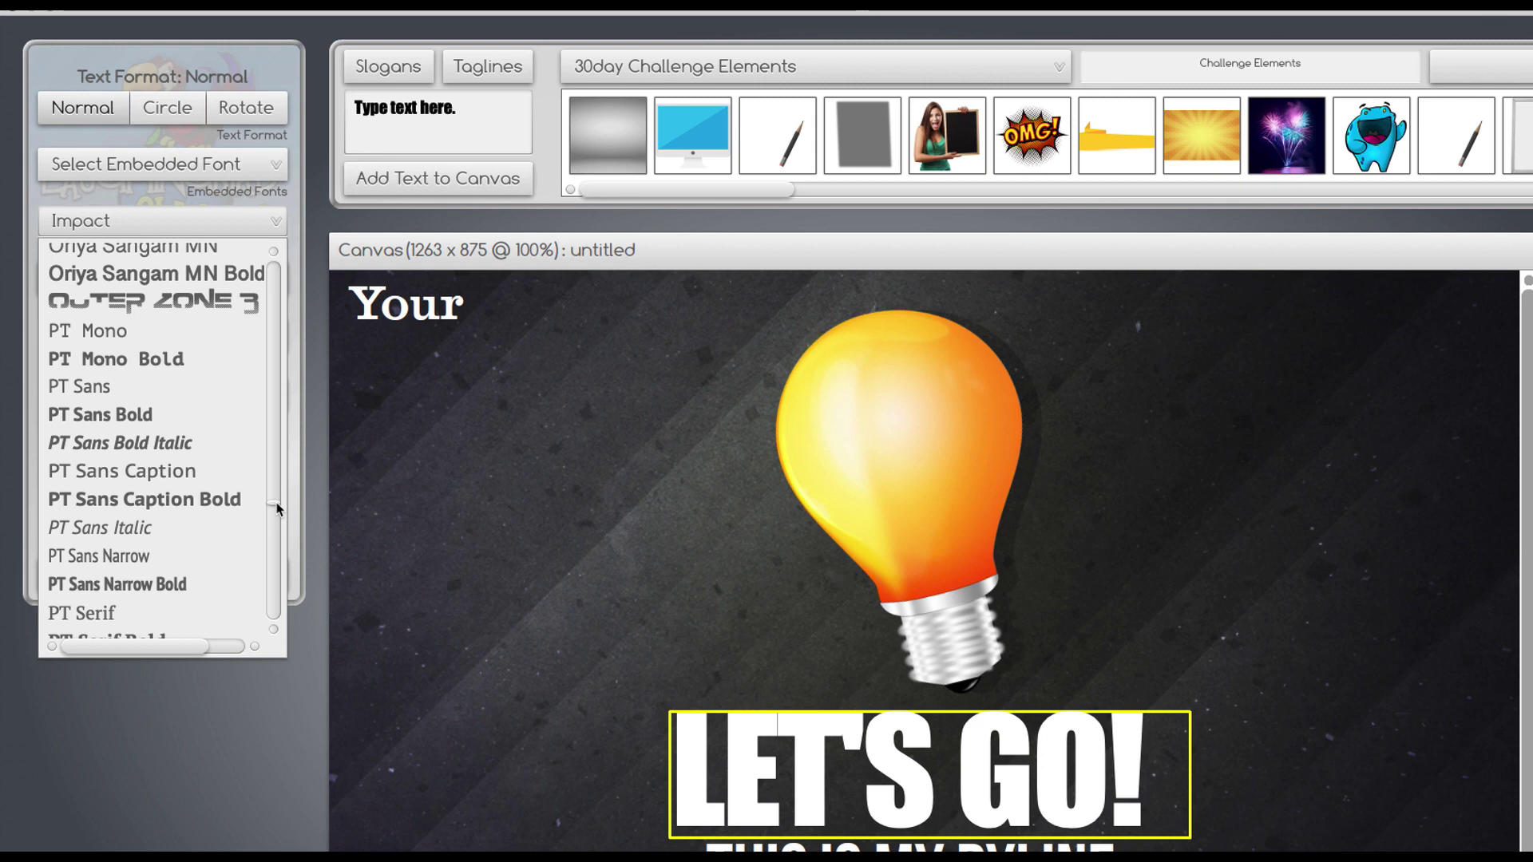
left_click(125, 310)
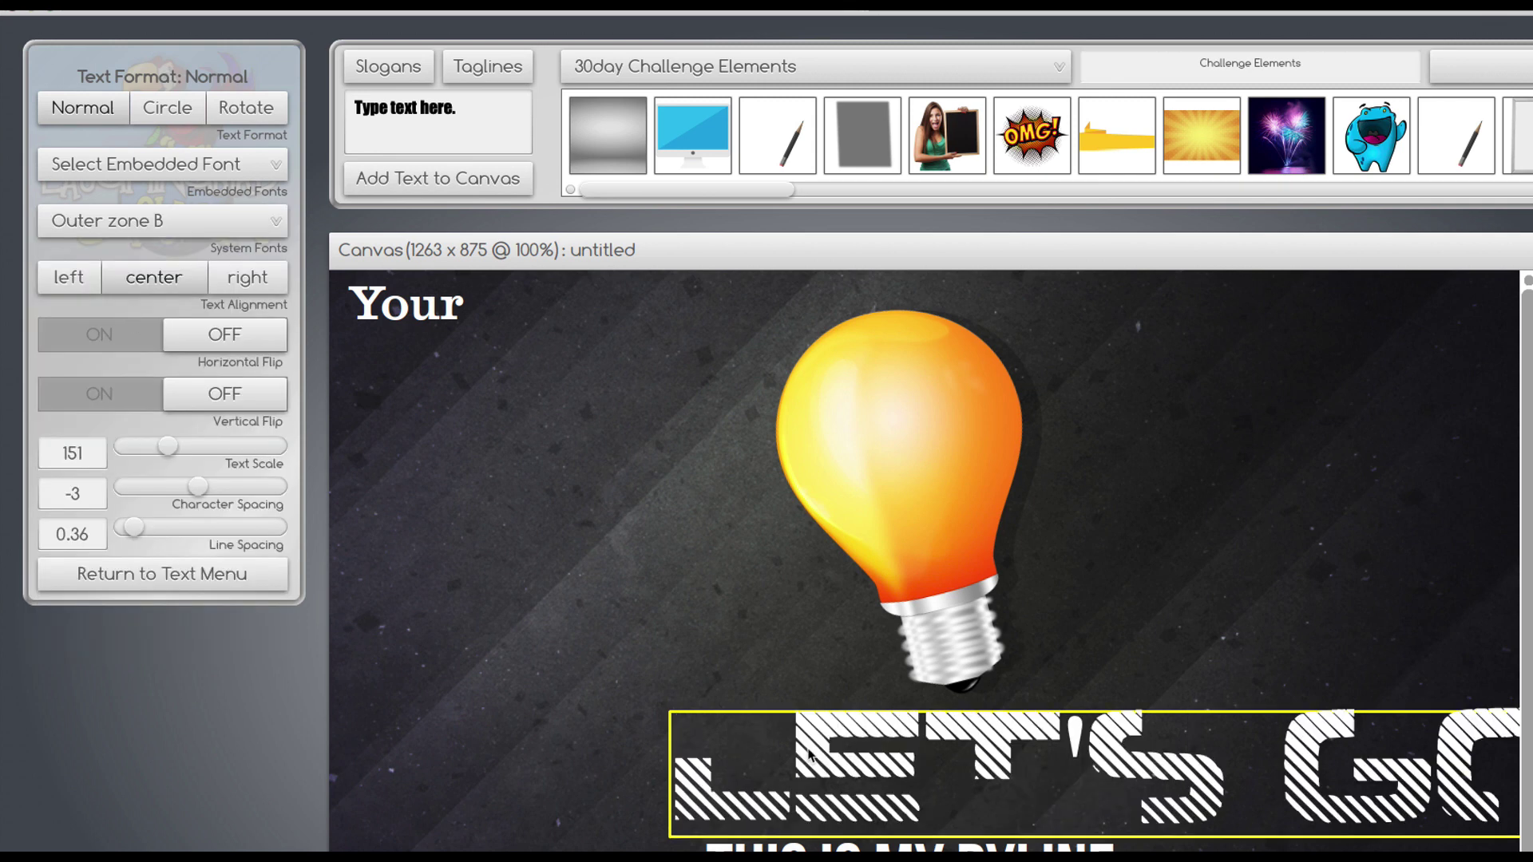
left_click_drag(809, 753, 551, 751)
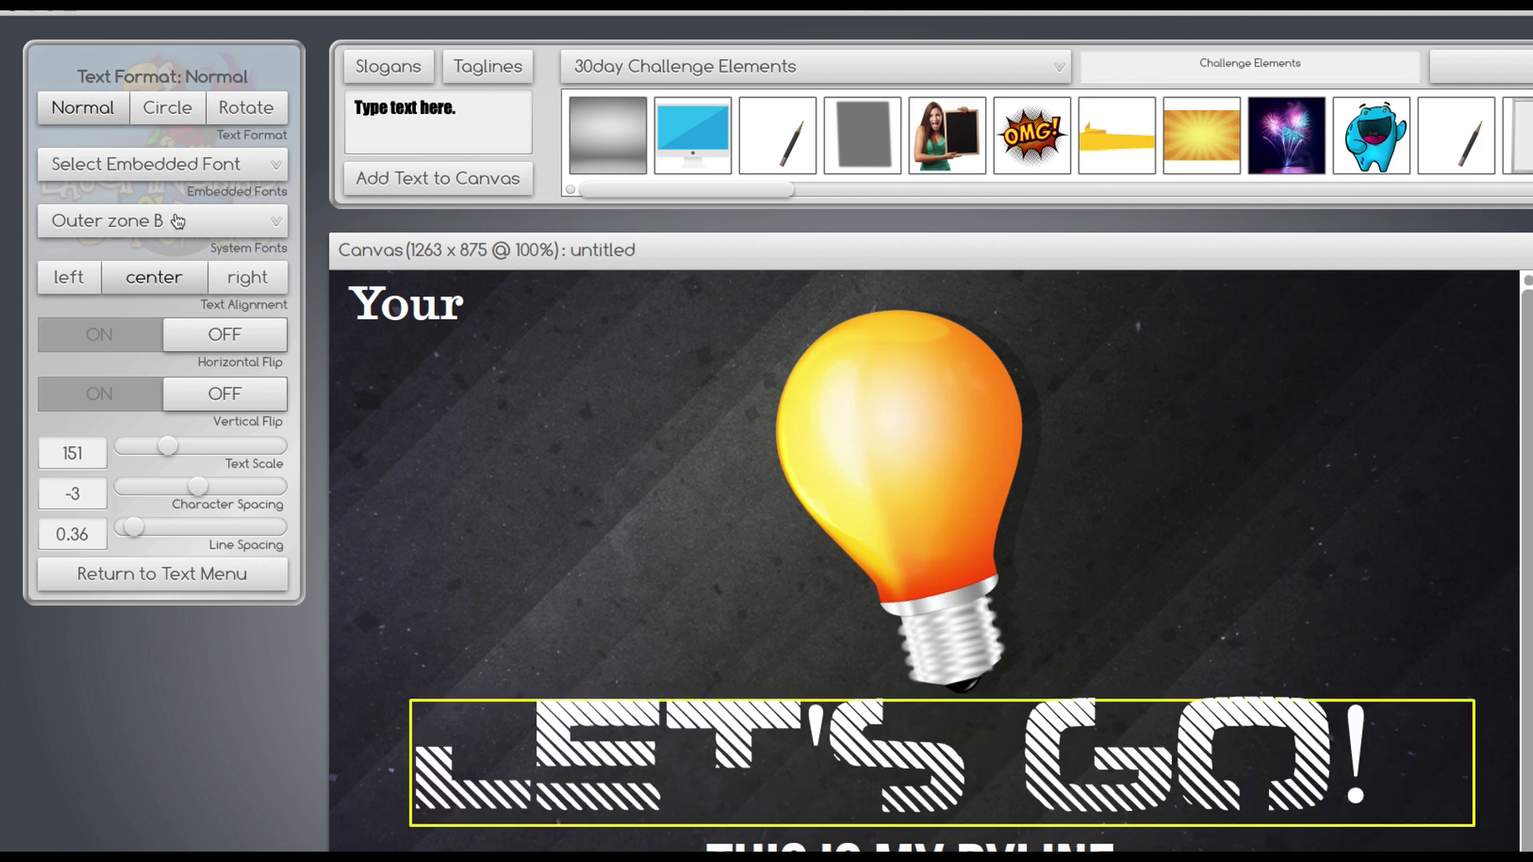
left_click(176, 222)
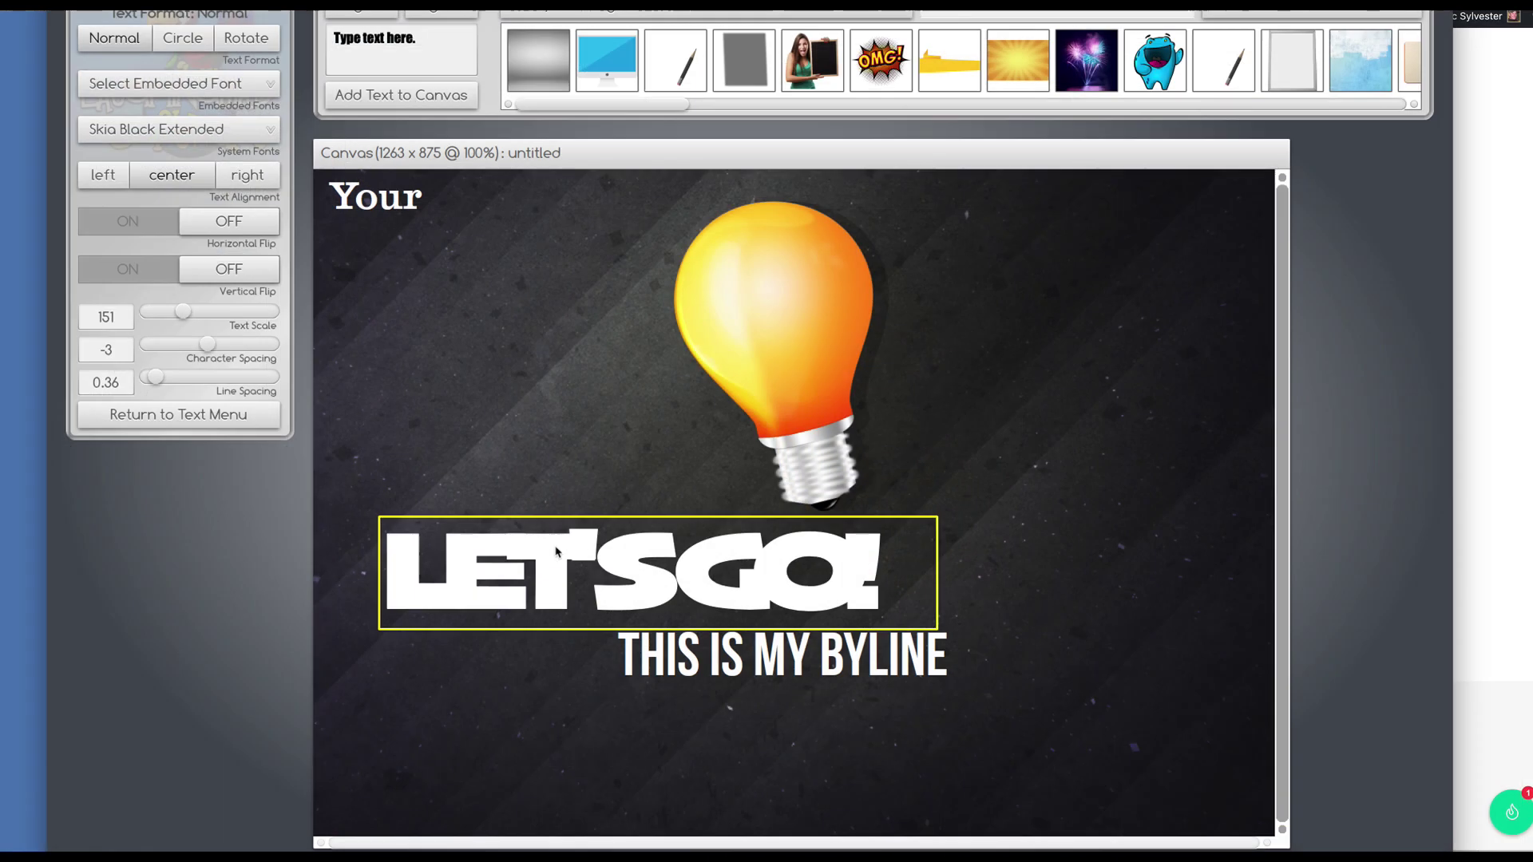
left_click_drag(634, 767, 802, 749)
left_click_drag(213, 349, 216, 350)
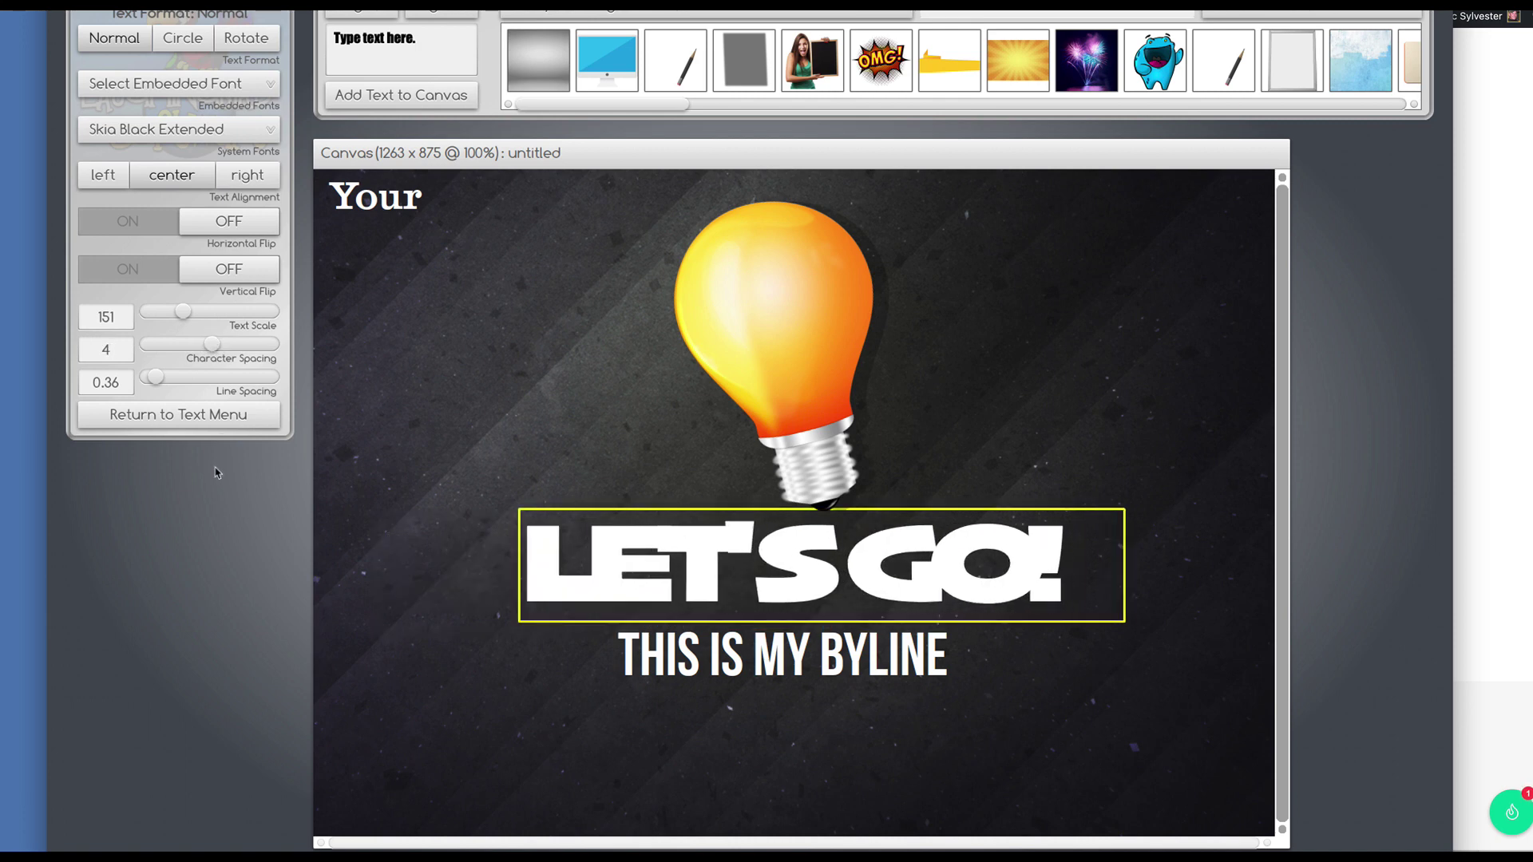
left_click(185, 416)
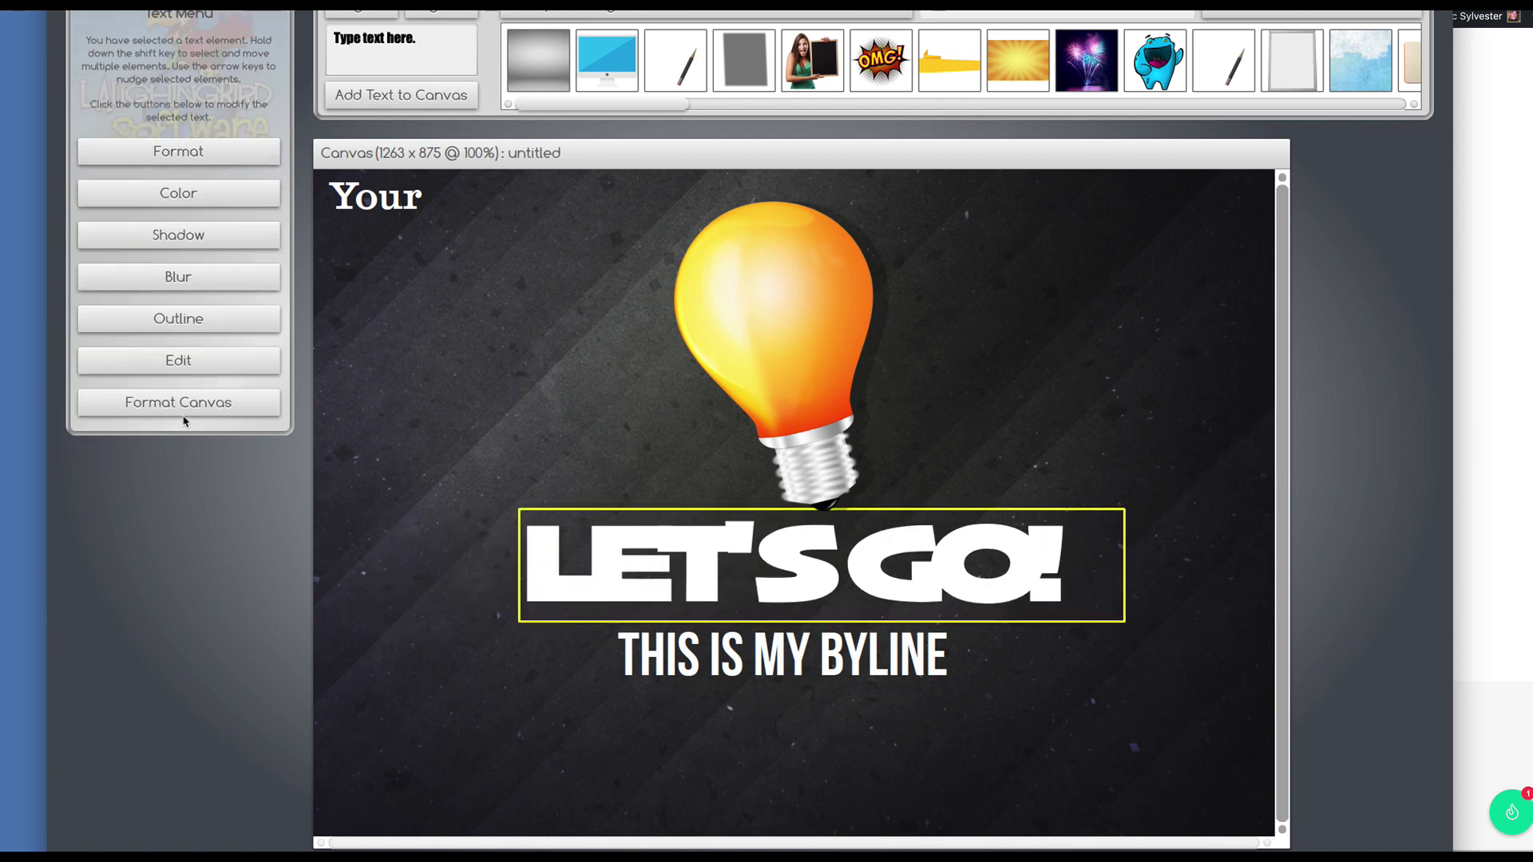
Step: Turn on a strength-40 headline outline in the bulb's sampled orange; canvas becomes 1265 x 754
left_click(204, 333)
left_click_drag(169, 235, 82, 257)
left_click(138, 48)
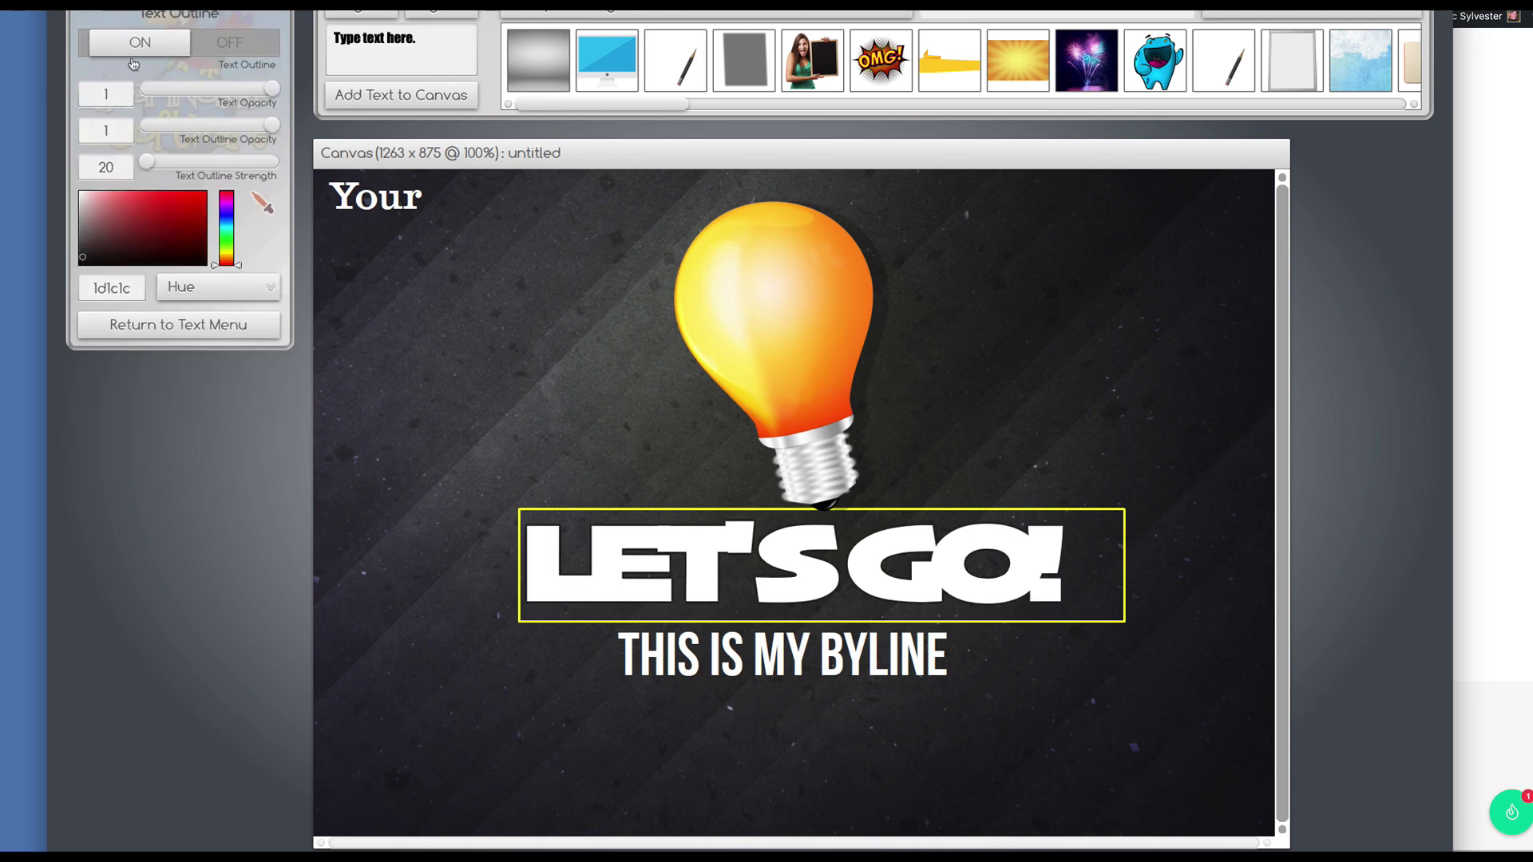
left_click(202, 192)
mouse_move(224, 170)
left_mouse_down()
mouse_move(209, 145)
mouse_move(165, 160)
left_mouse_up()
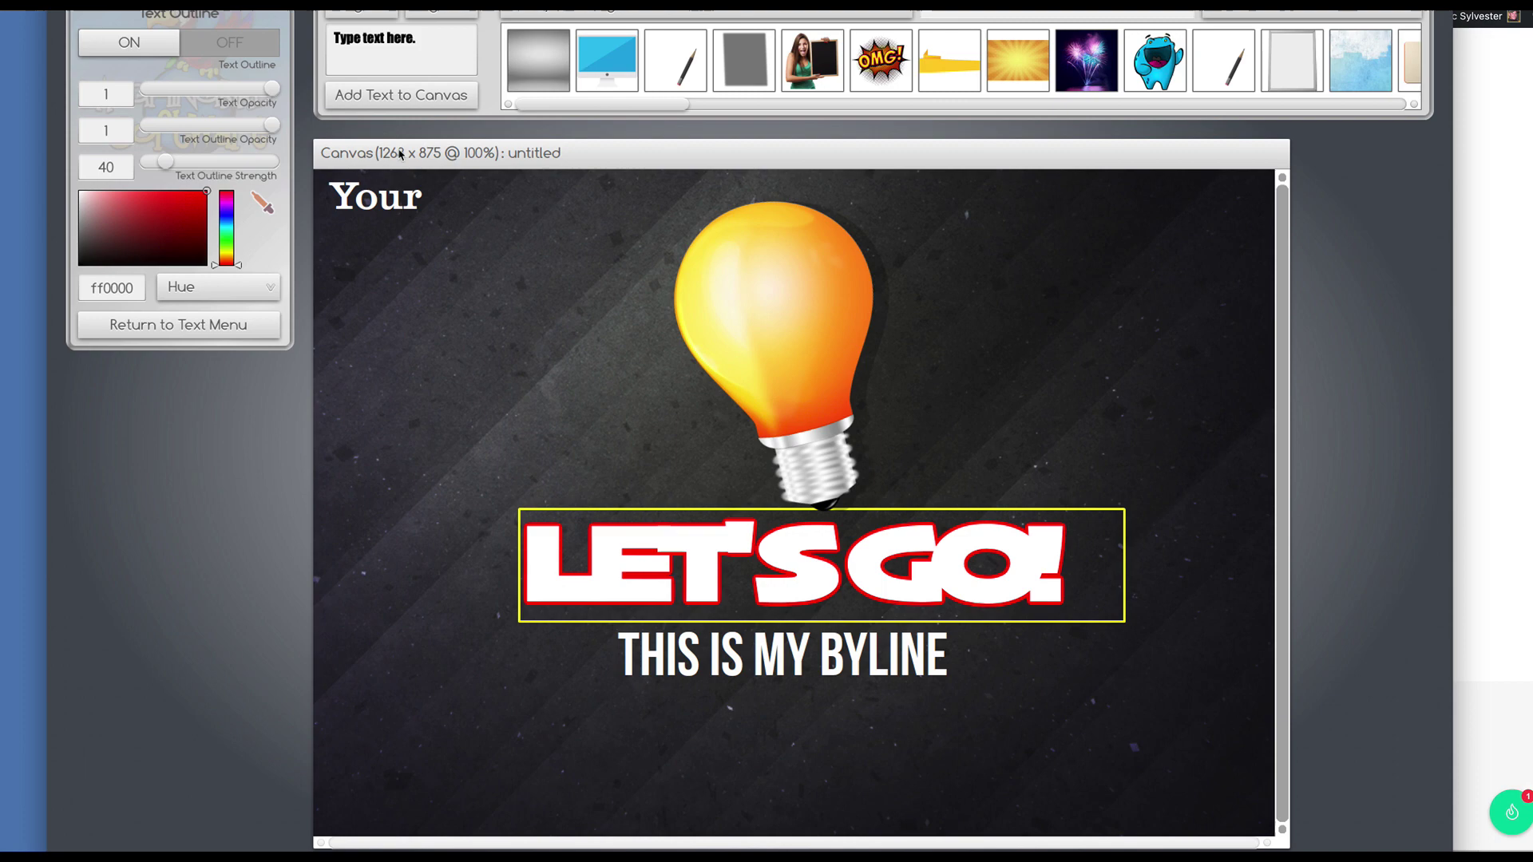
left_click(263, 204)
left_click(866, 310)
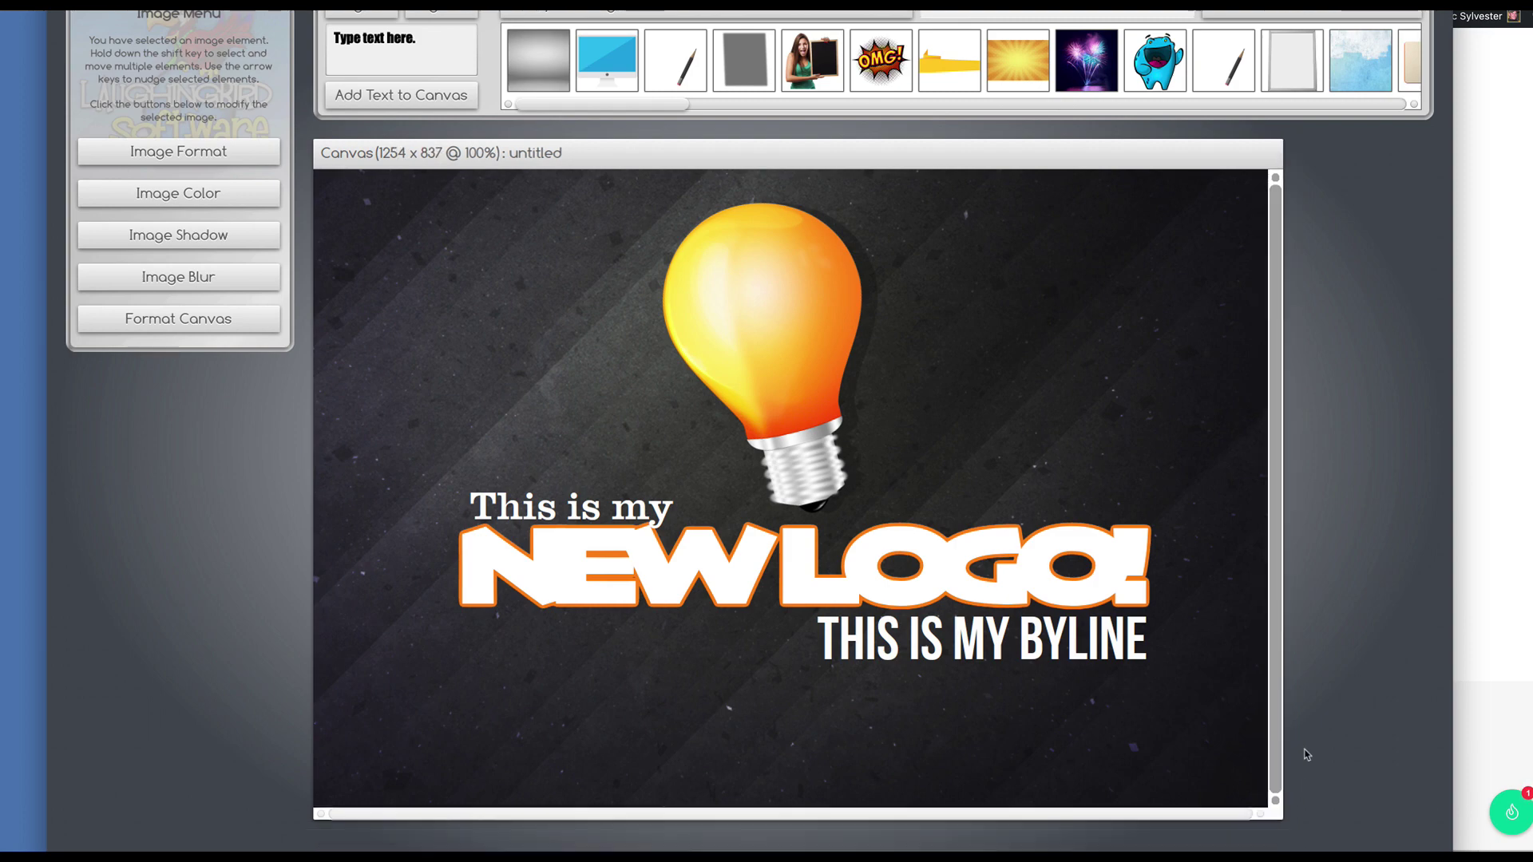
left_click_drag(1307, 755, 1293, 763)
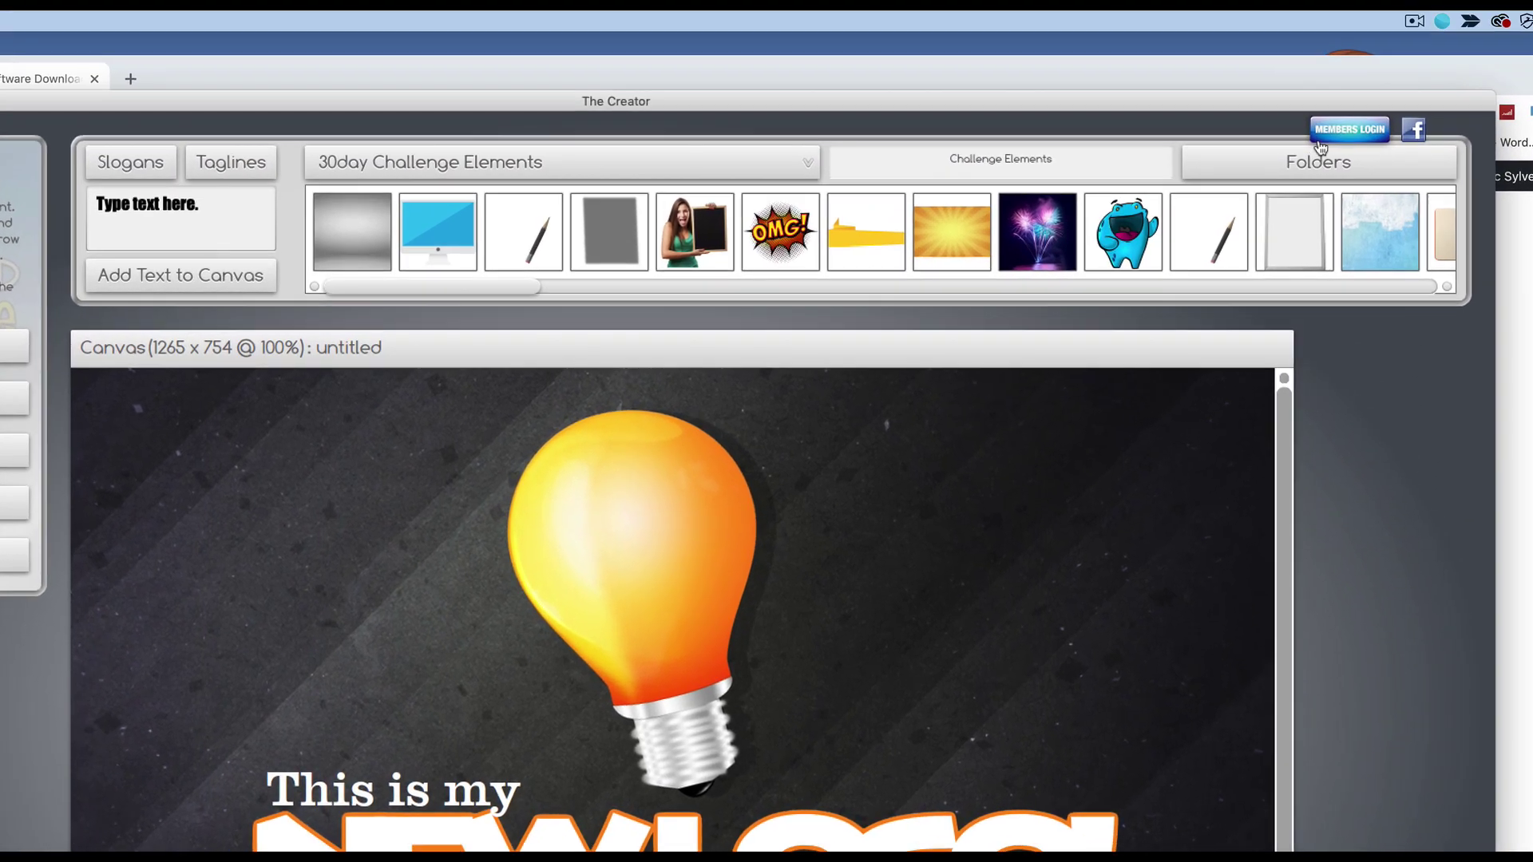
Step: Resize the canvas, delete the dark background and drop in the red background image
left_click_drag(504, 289, 771, 296)
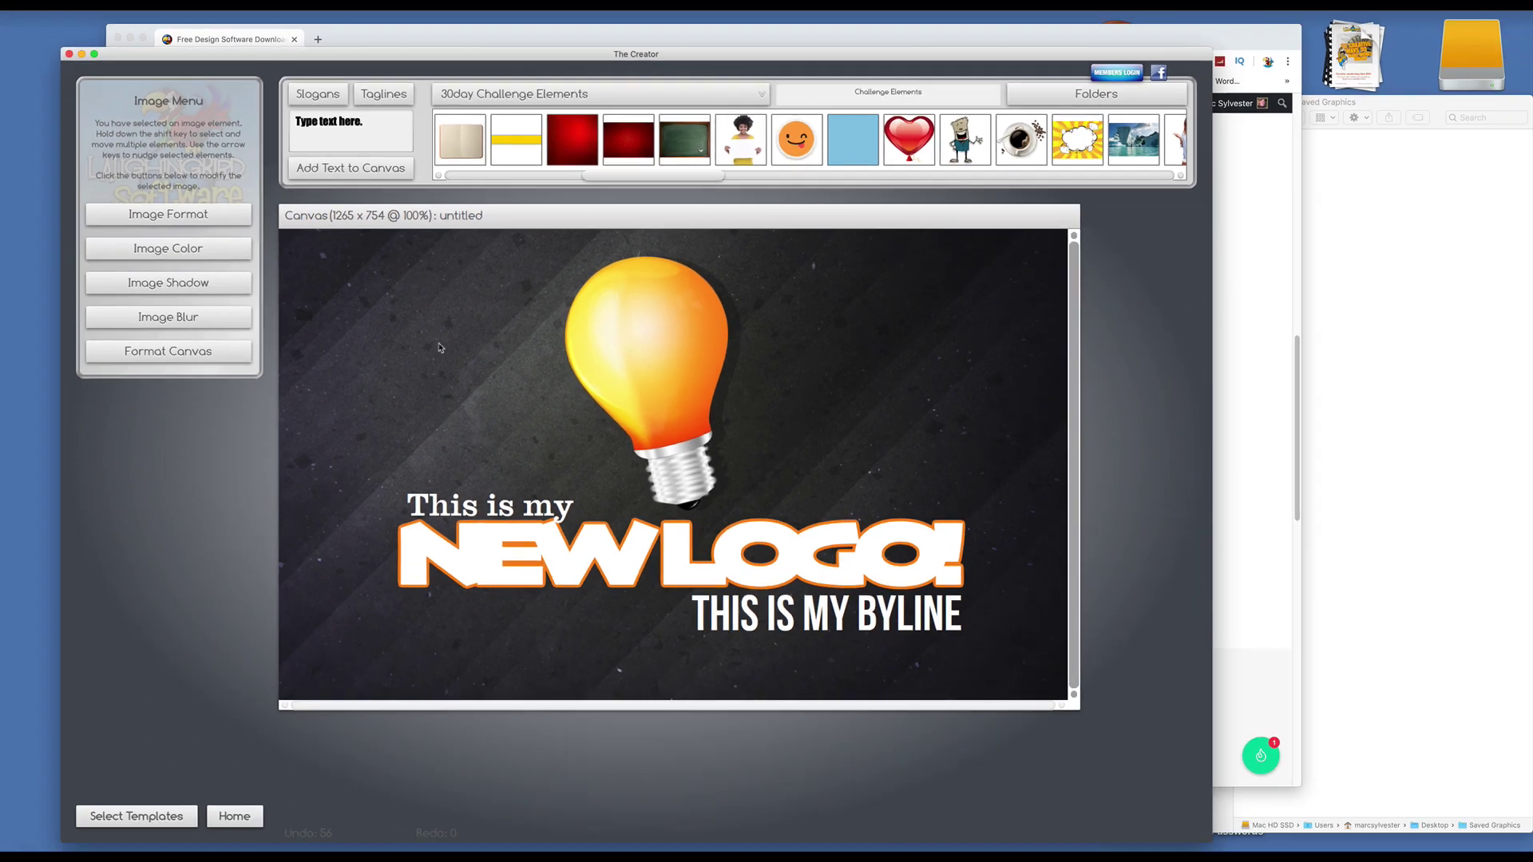
left_click_drag(490, 352, 445, 335)
key("Delete")
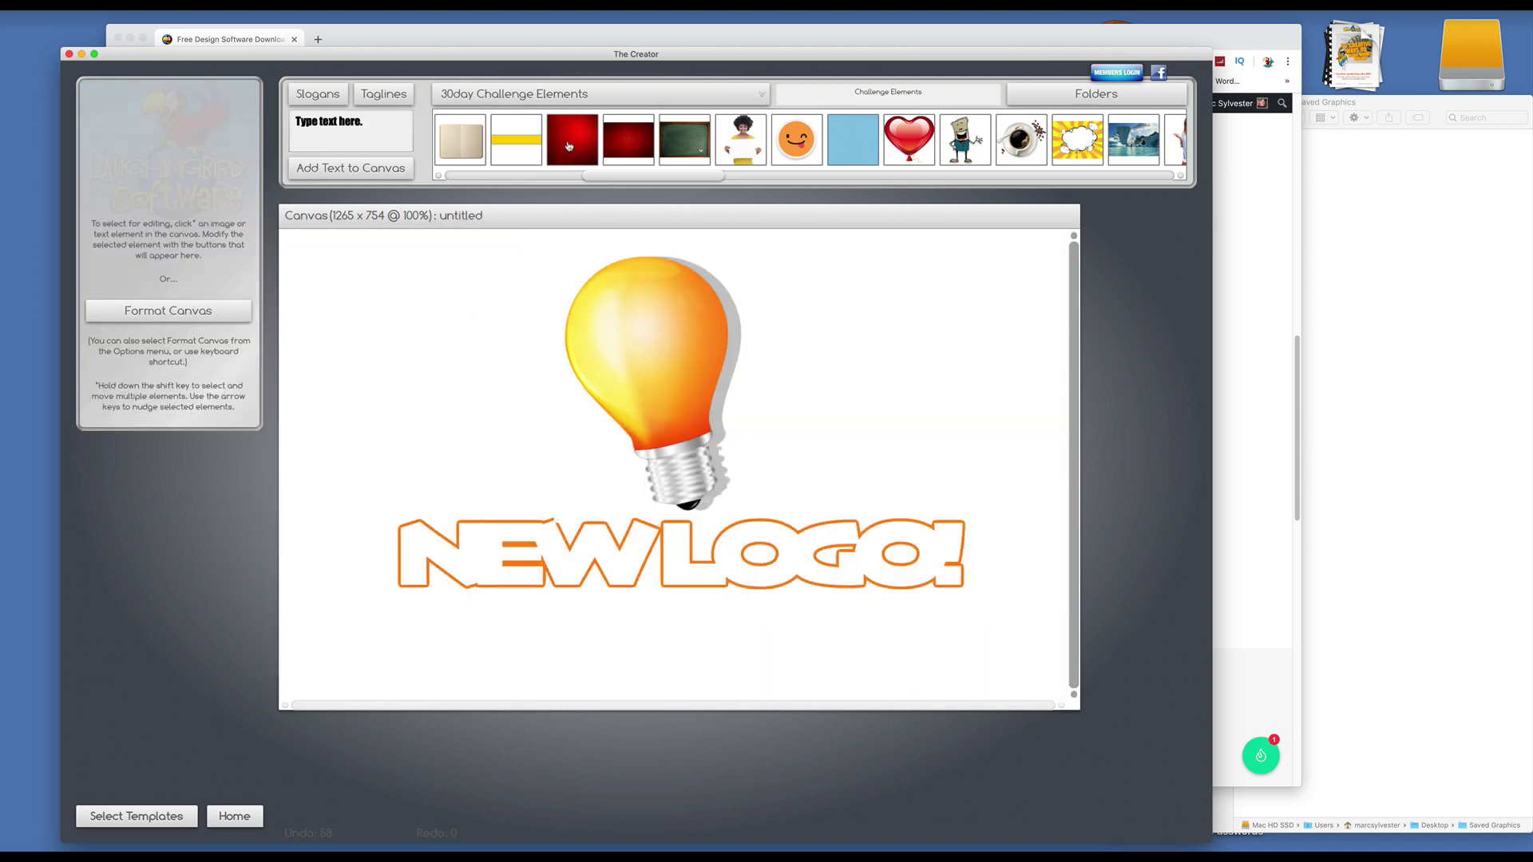
left_click_drag(571, 143, 658, 430)
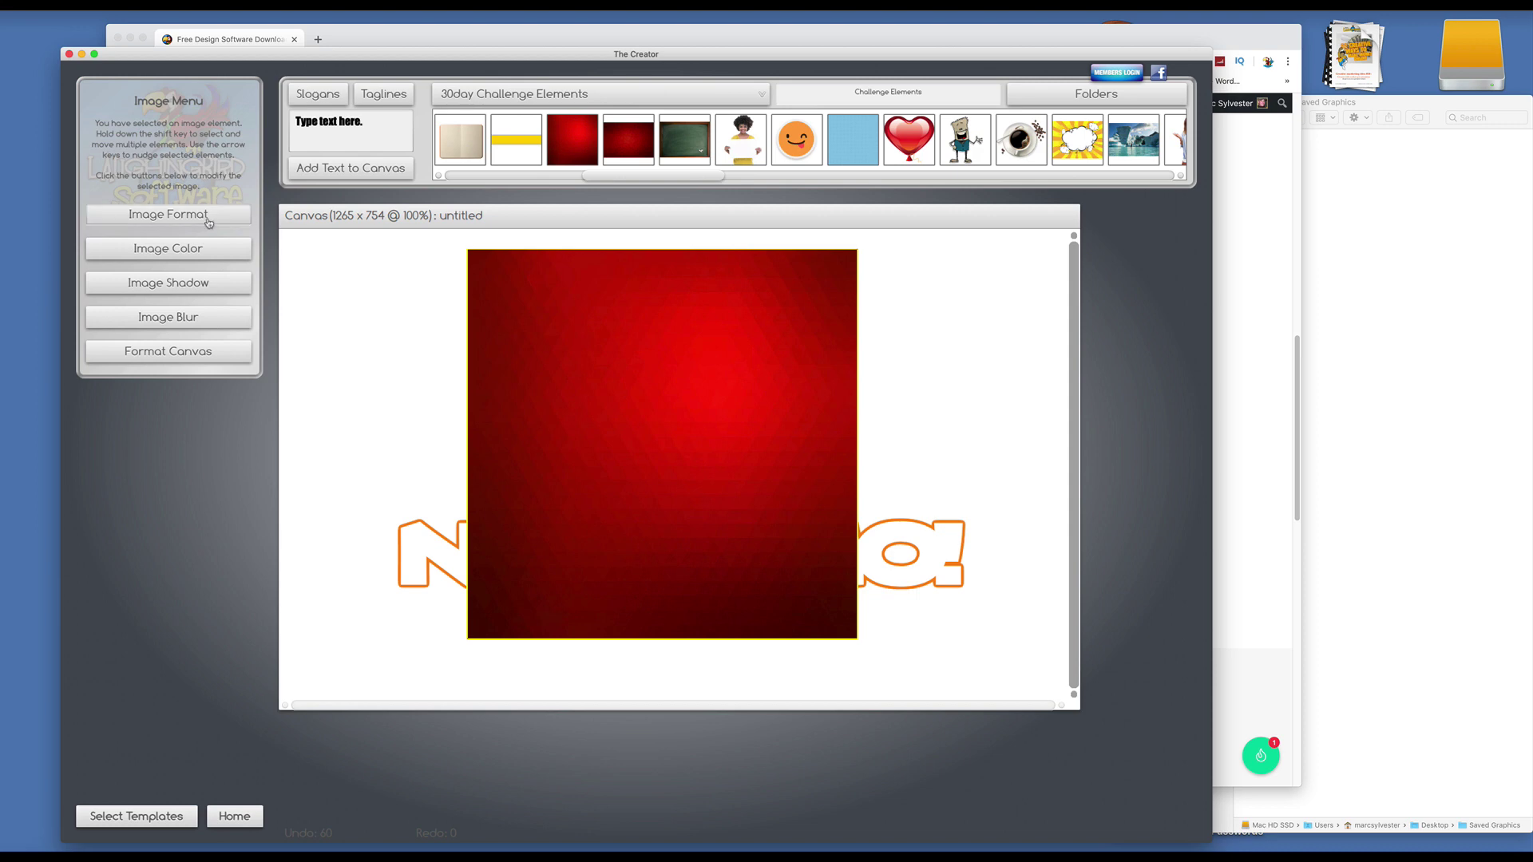
Step: Scale the red background to 2 and send it behind the bulb and logo
left_click(169, 214)
left_click_drag(191, 156, 295, 169)
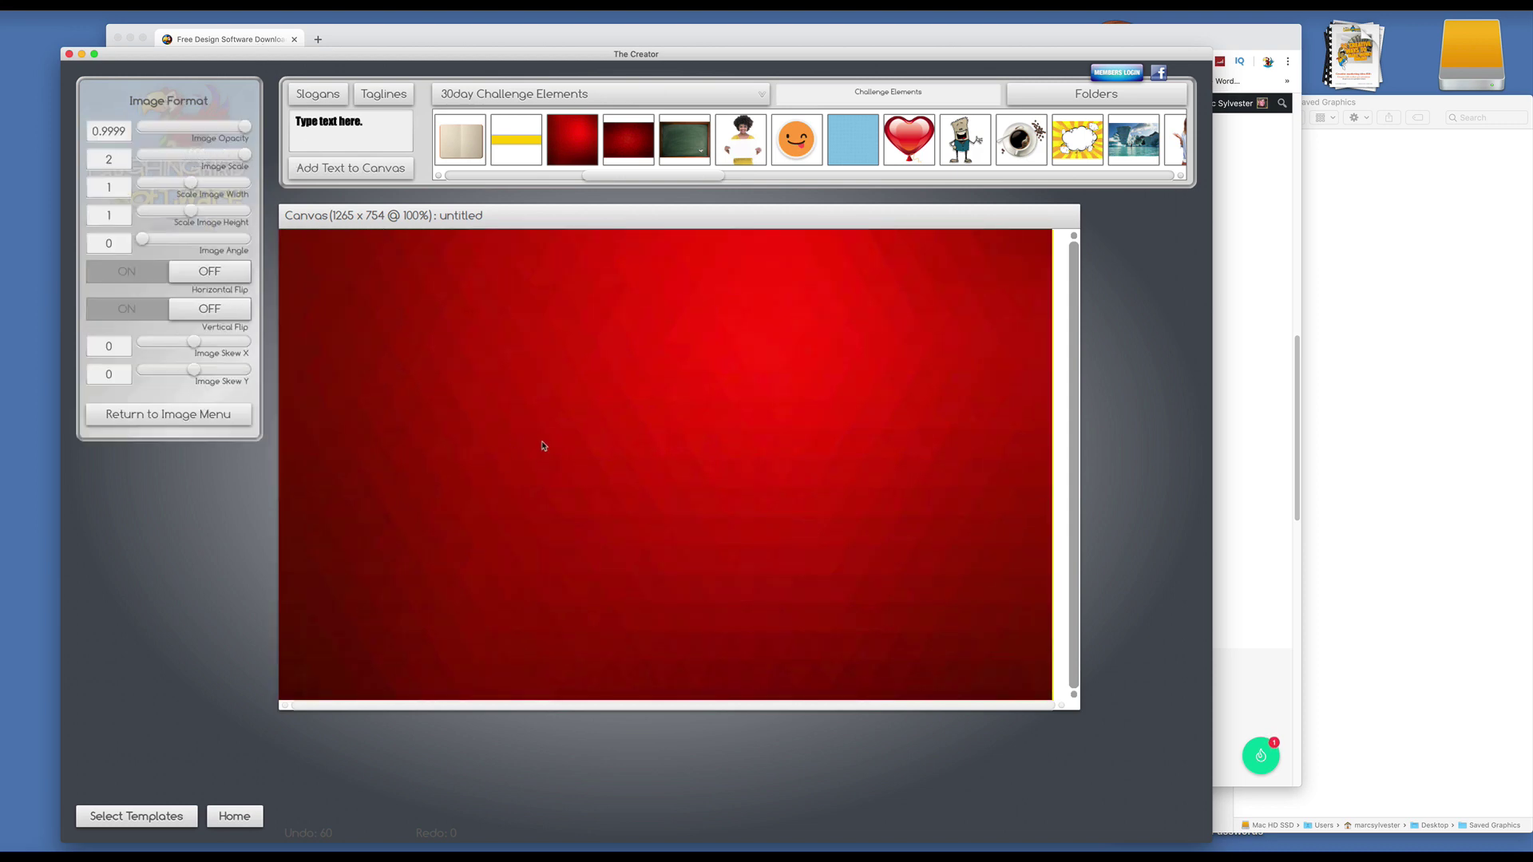
mouse_move(541, 445)
left_mouse_down()
mouse_move(558, 456)
mouse_move(554, 439)
left_mouse_up()
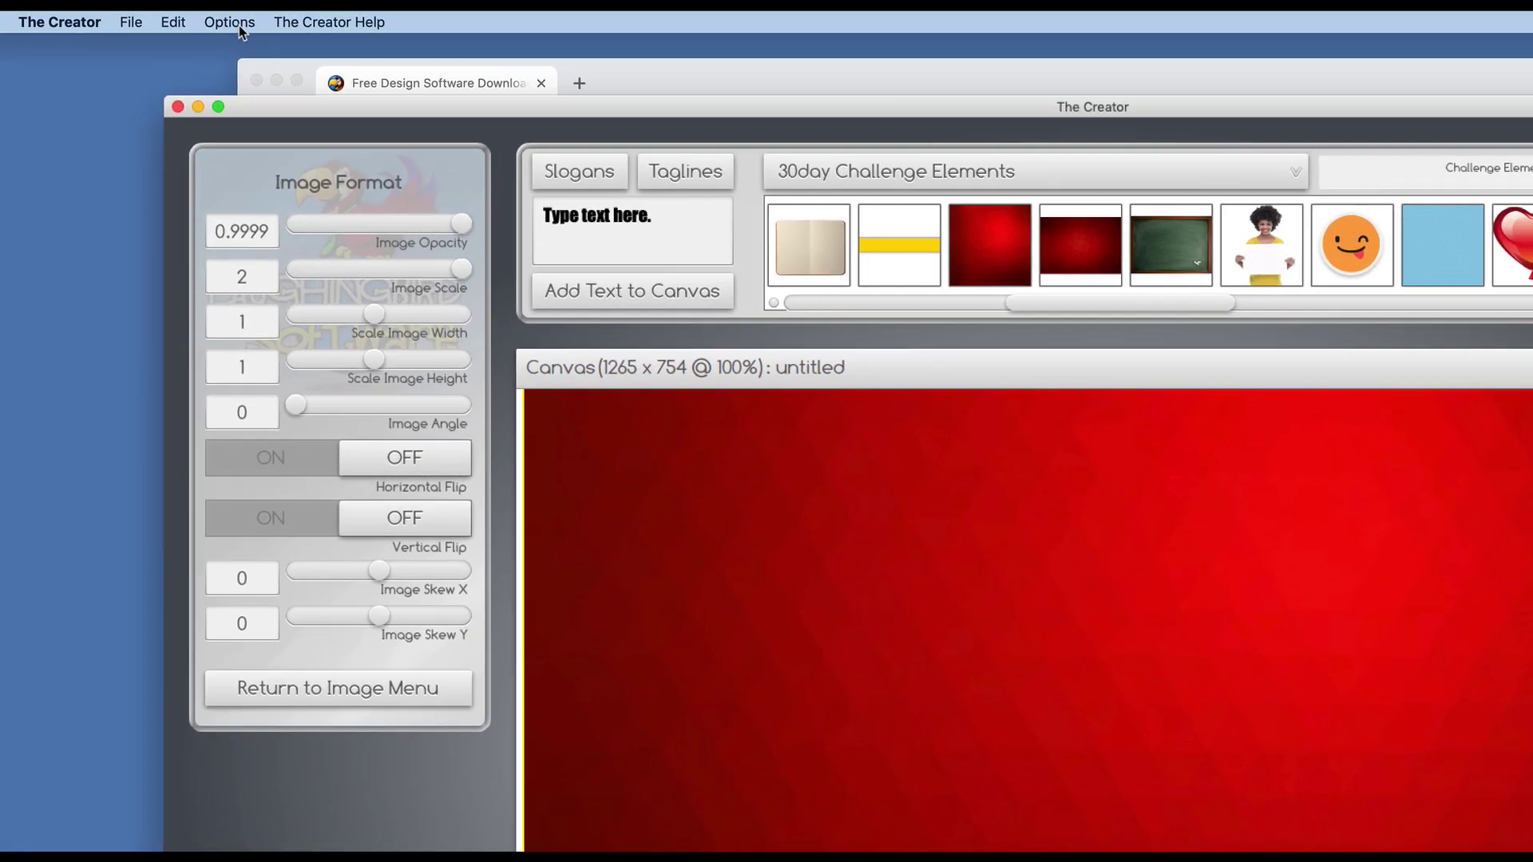
left_click(99, 3)
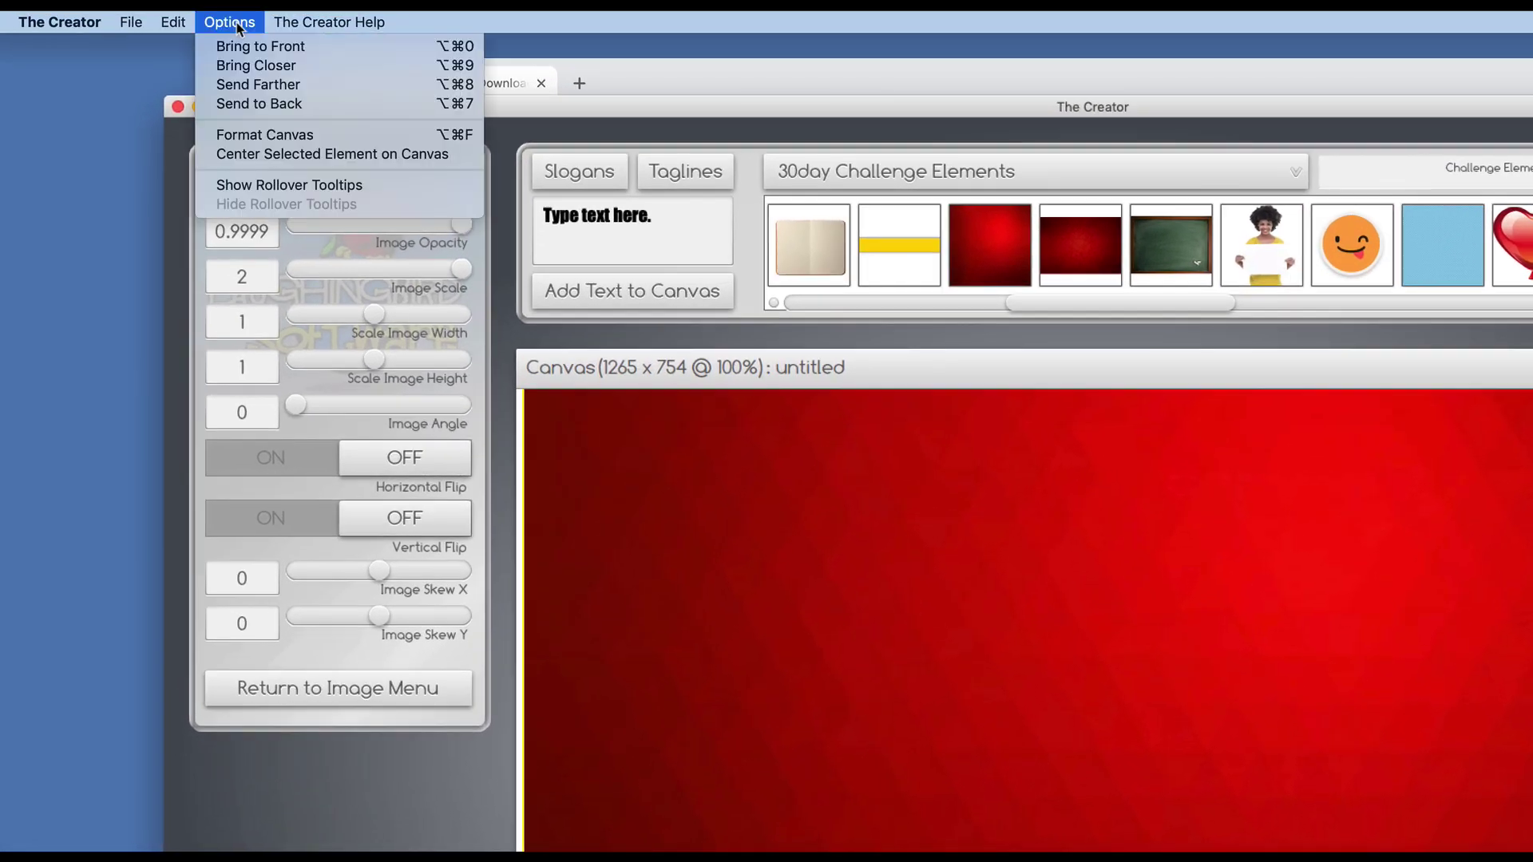
left_click(245, 104)
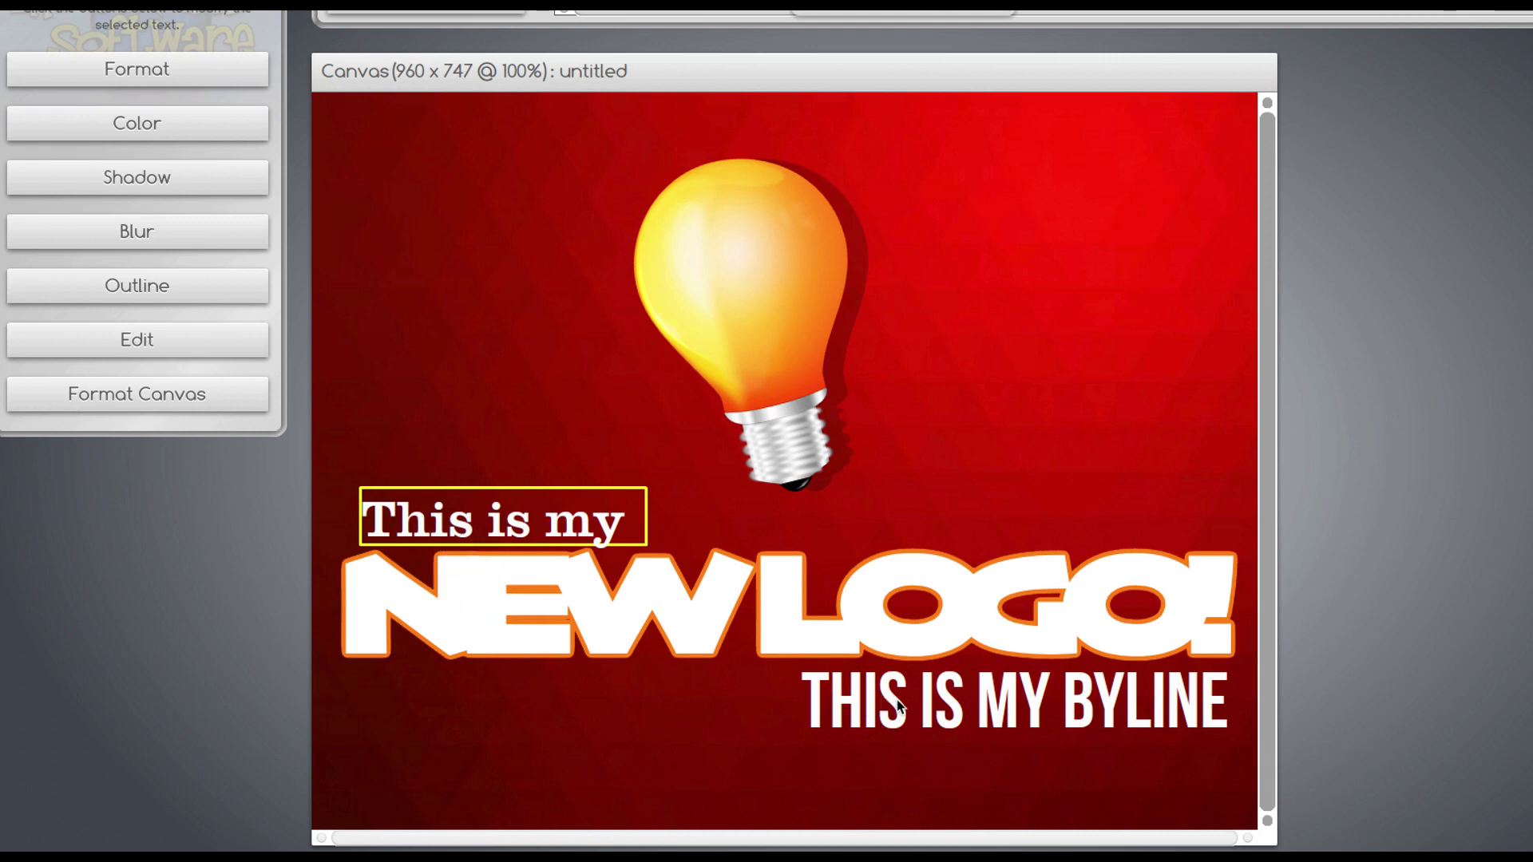
Step: Duplicate the byline and change the copy's wording to 'This is my'
left_click_drag(897, 715, 762, 729)
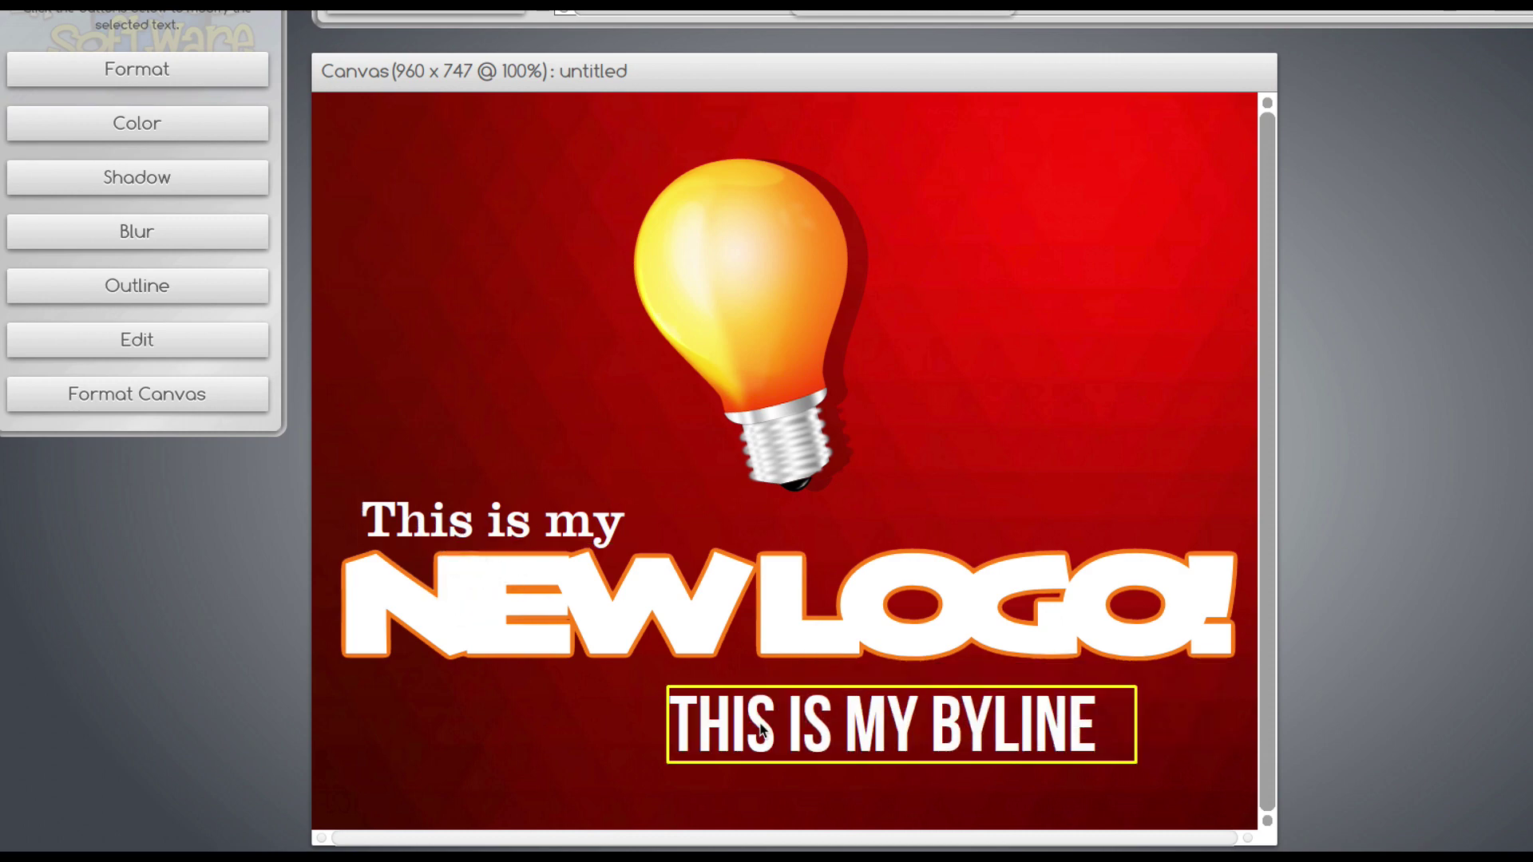
left_click(128, 18)
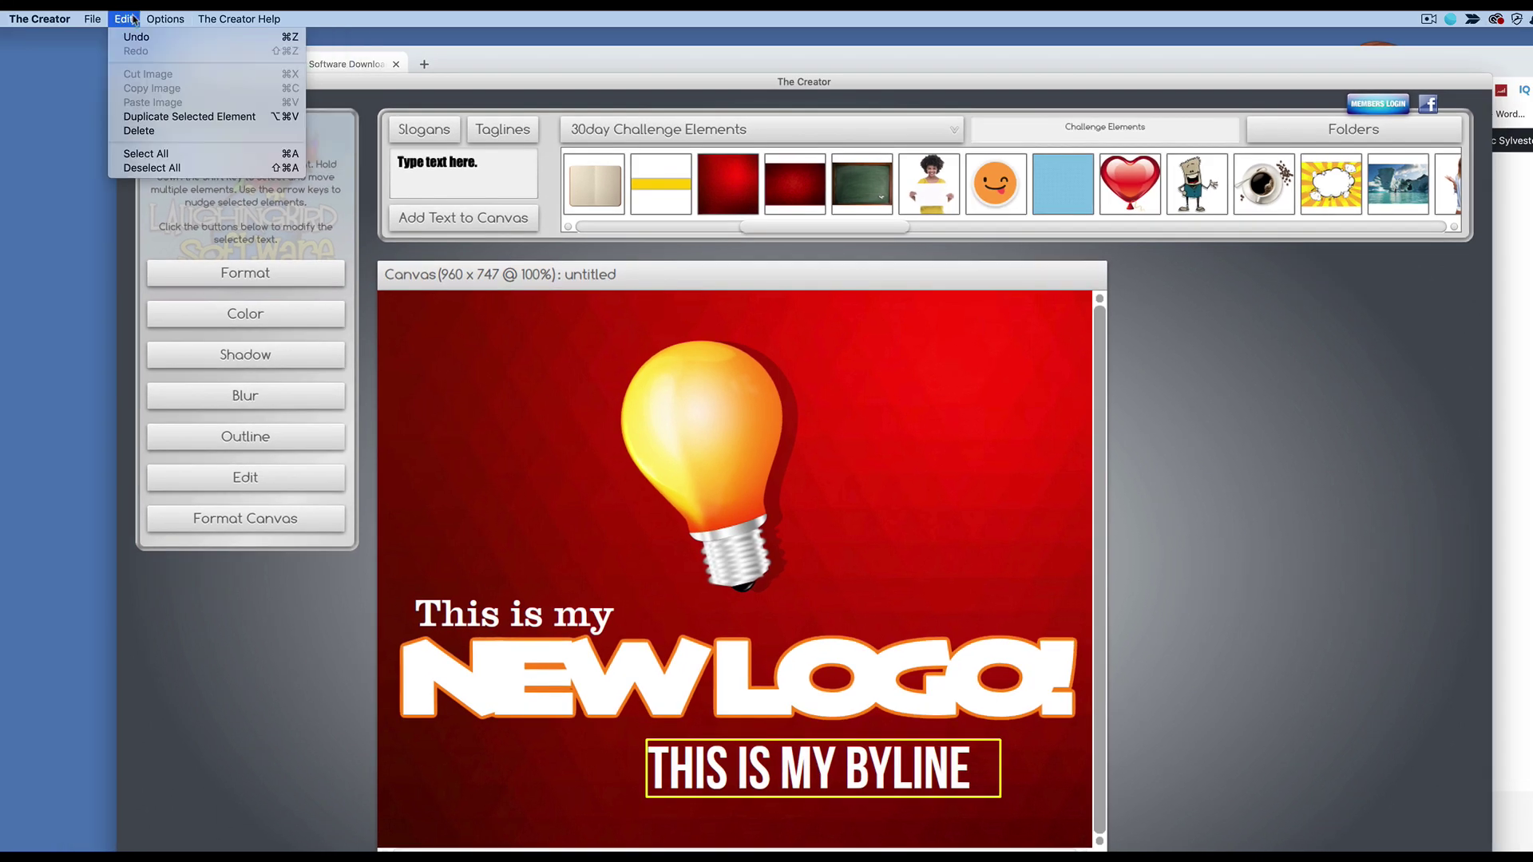
left_click(137, 119)
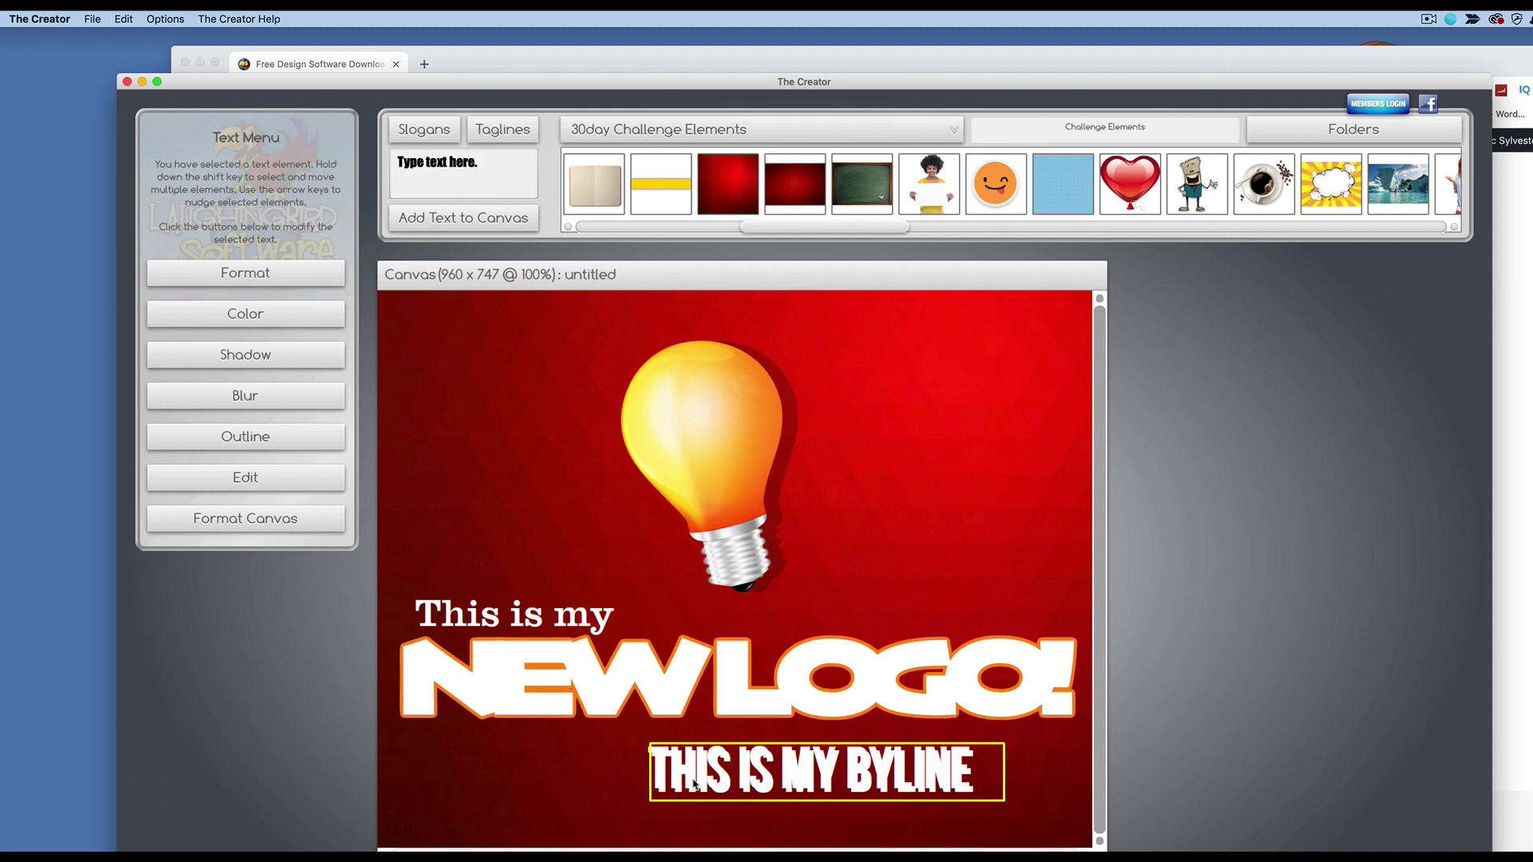
left_click_drag(694, 785, 445, 559)
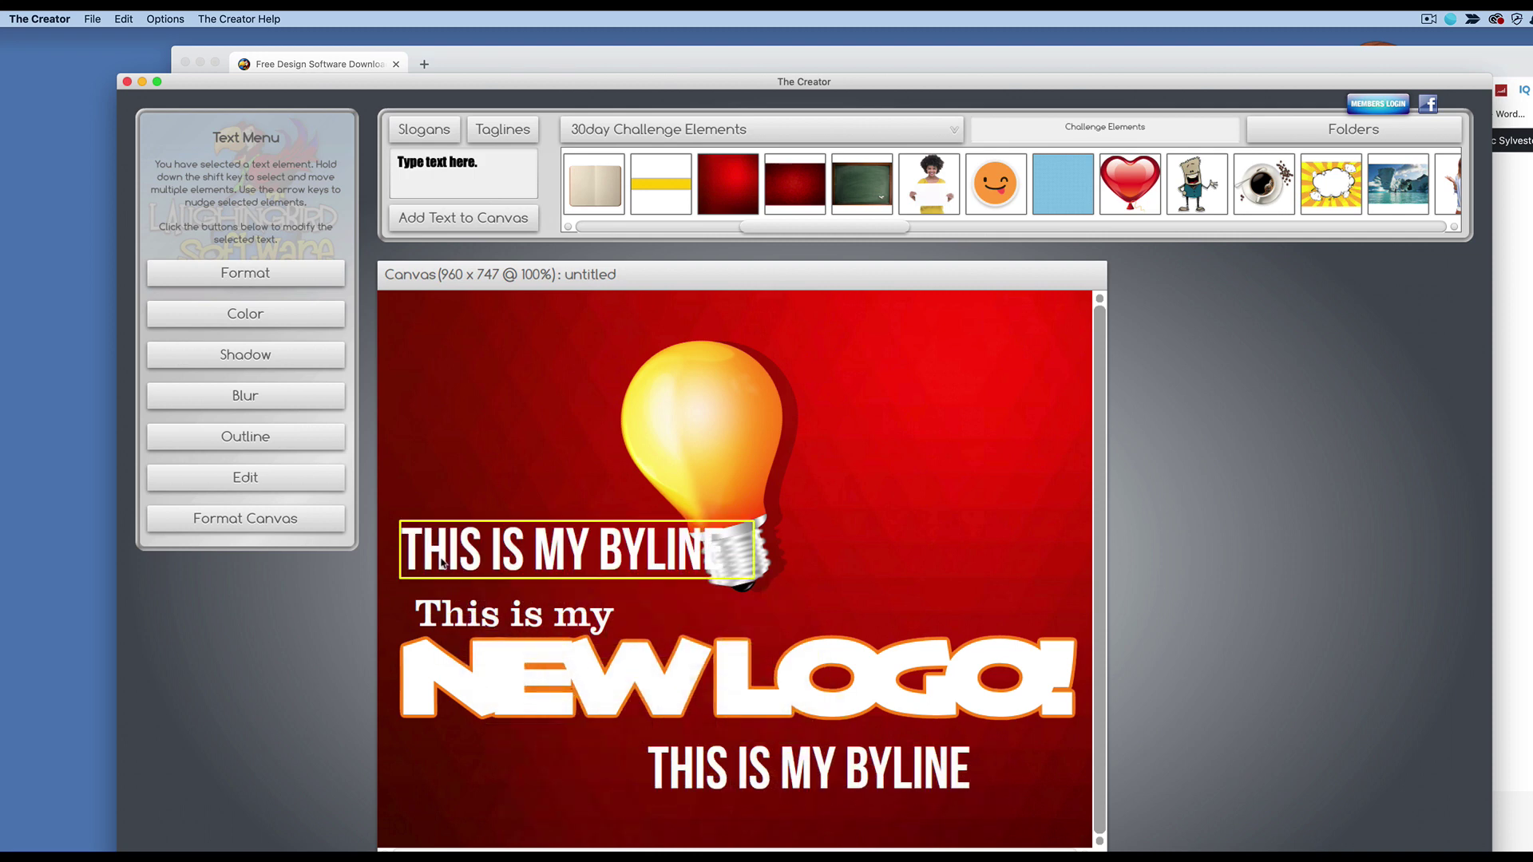
left_click(264, 485)
left_click_drag(302, 202, 151, 169)
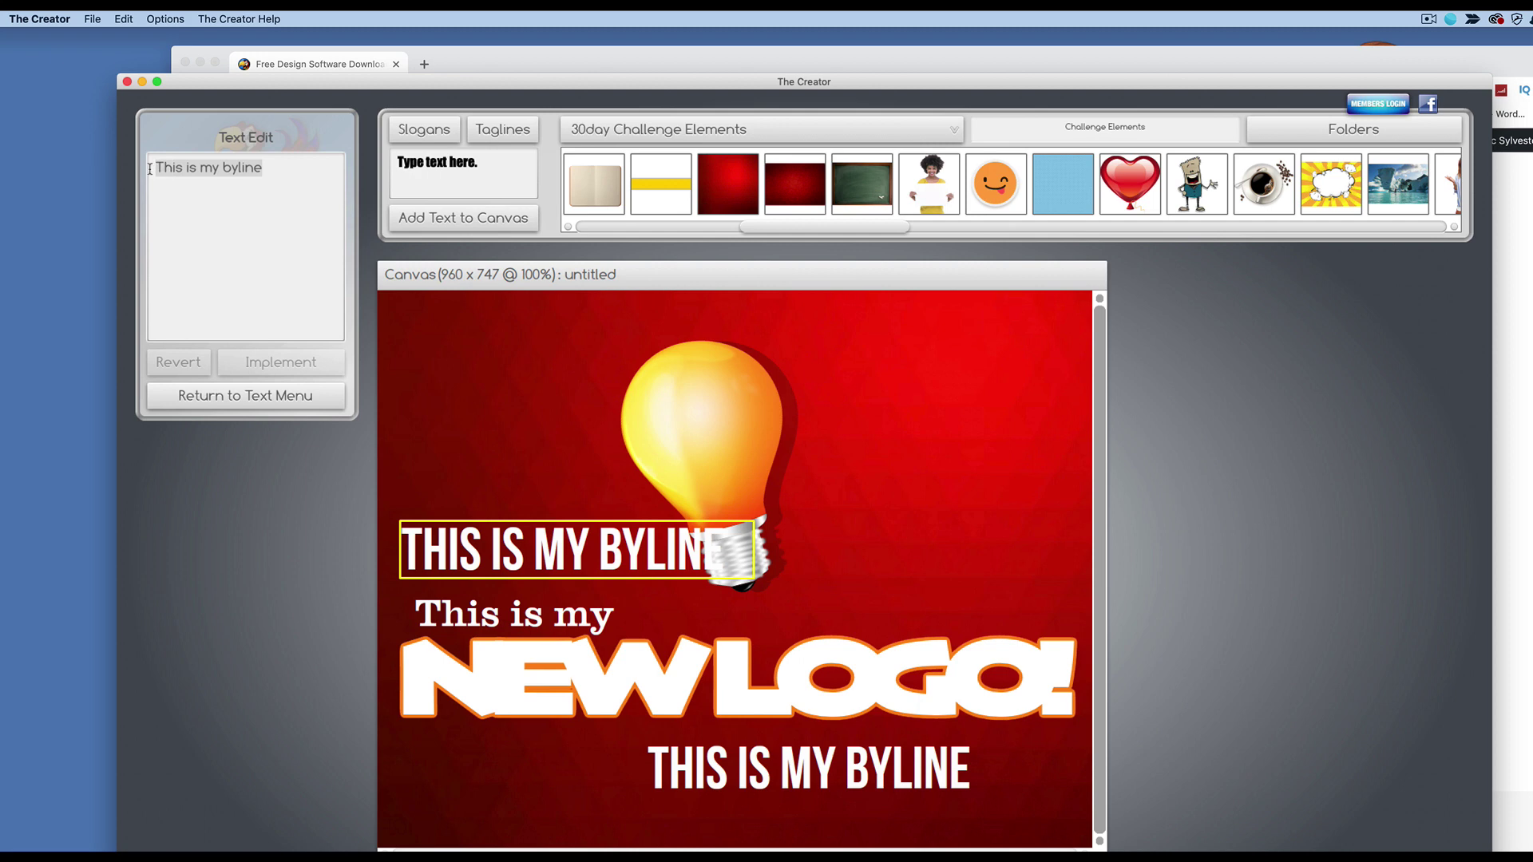
type("This is my")
left_click(295, 362)
Step: Delete the serif 'This is my' line and place THIS IS MY just above NEW LOGO!
left_click(500, 625)
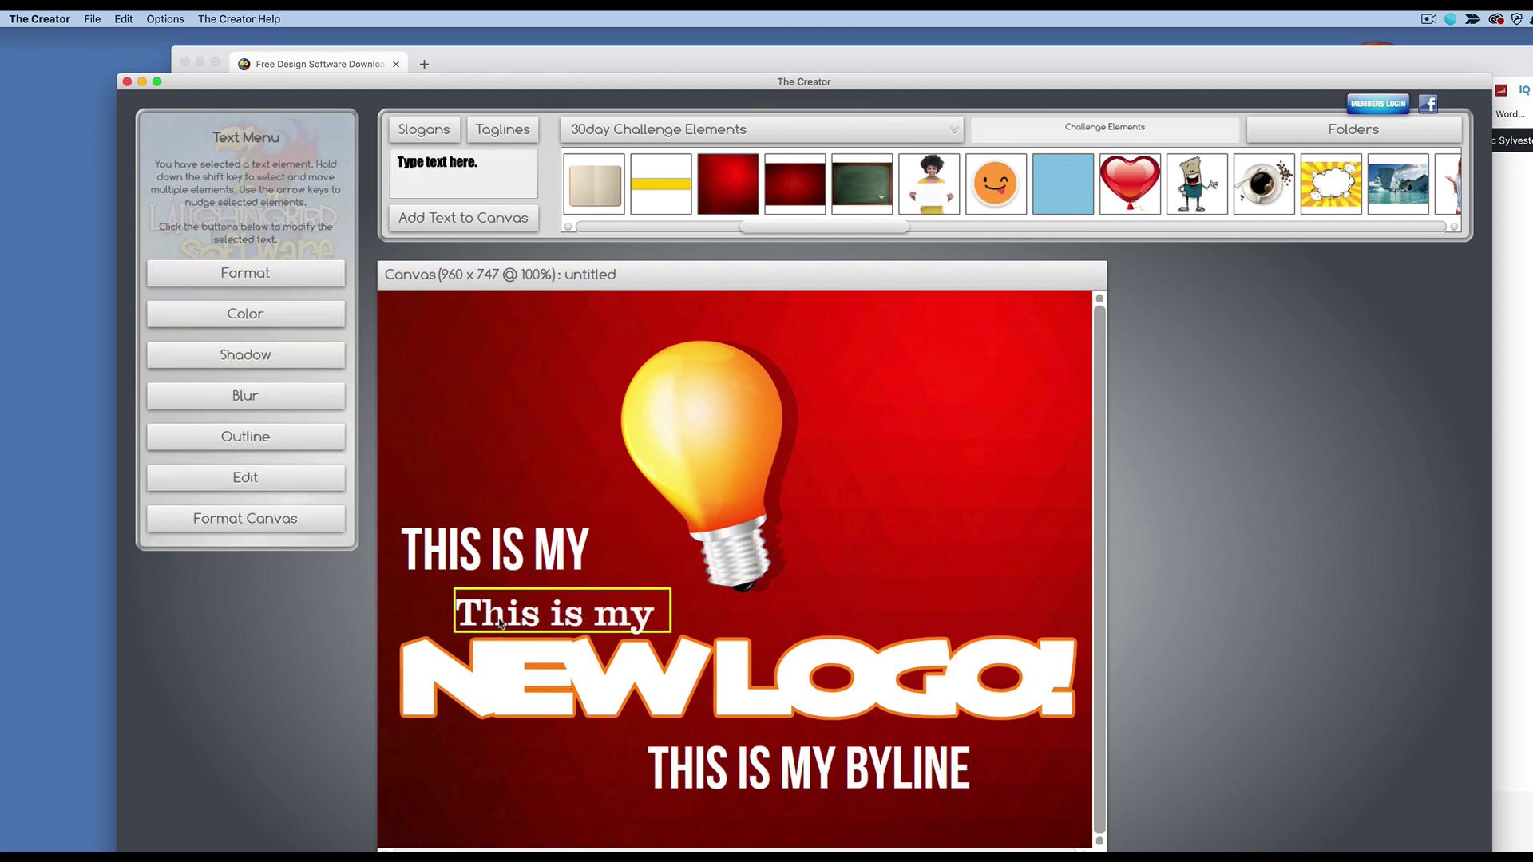
key("Delete")
left_click_drag(551, 565, 557, 619)
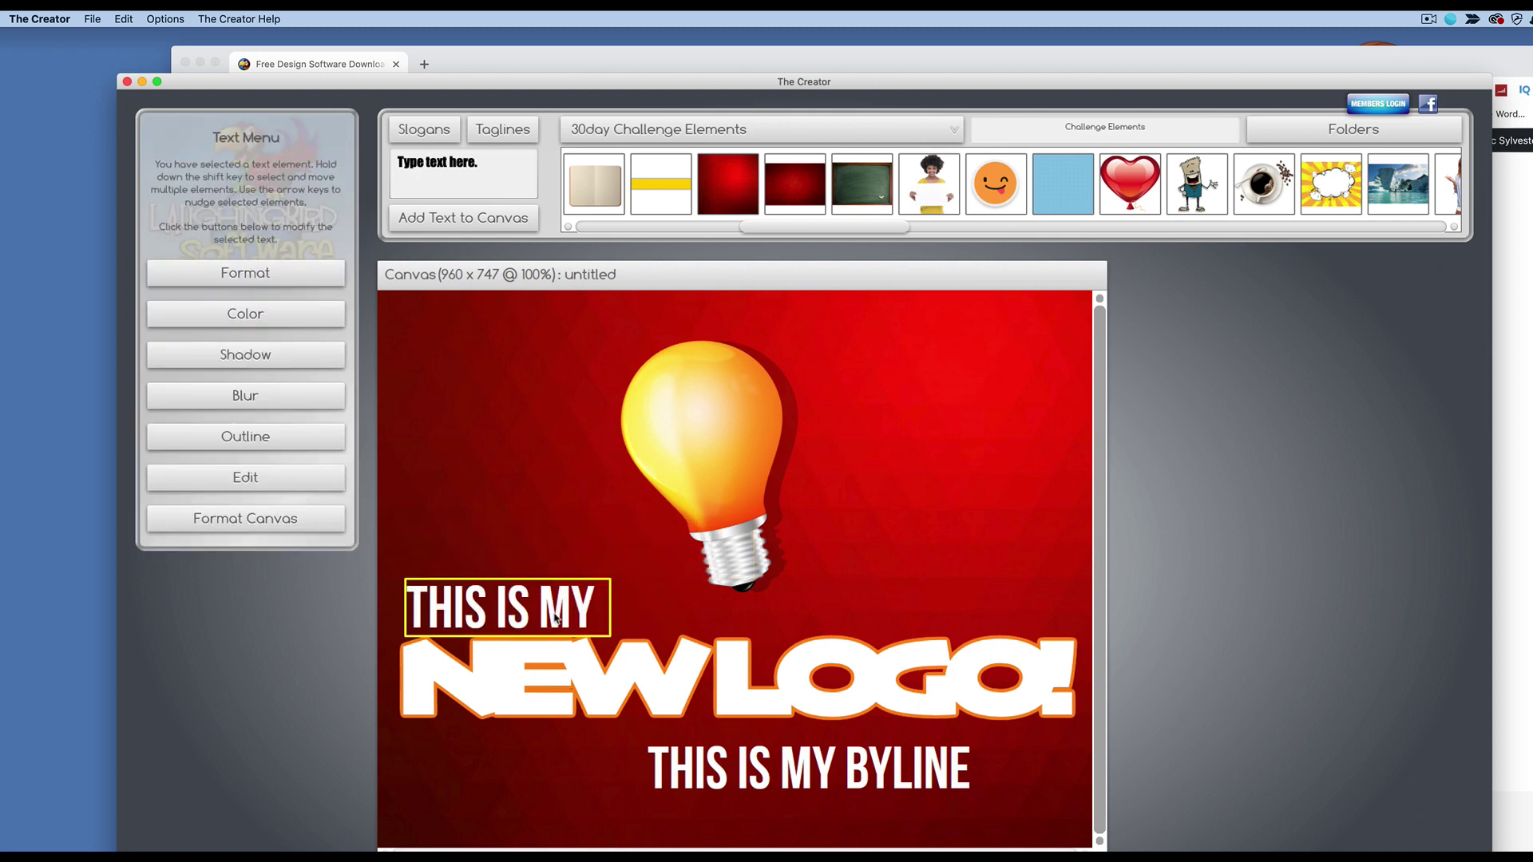
left_click_drag(656, 770, 761, 766)
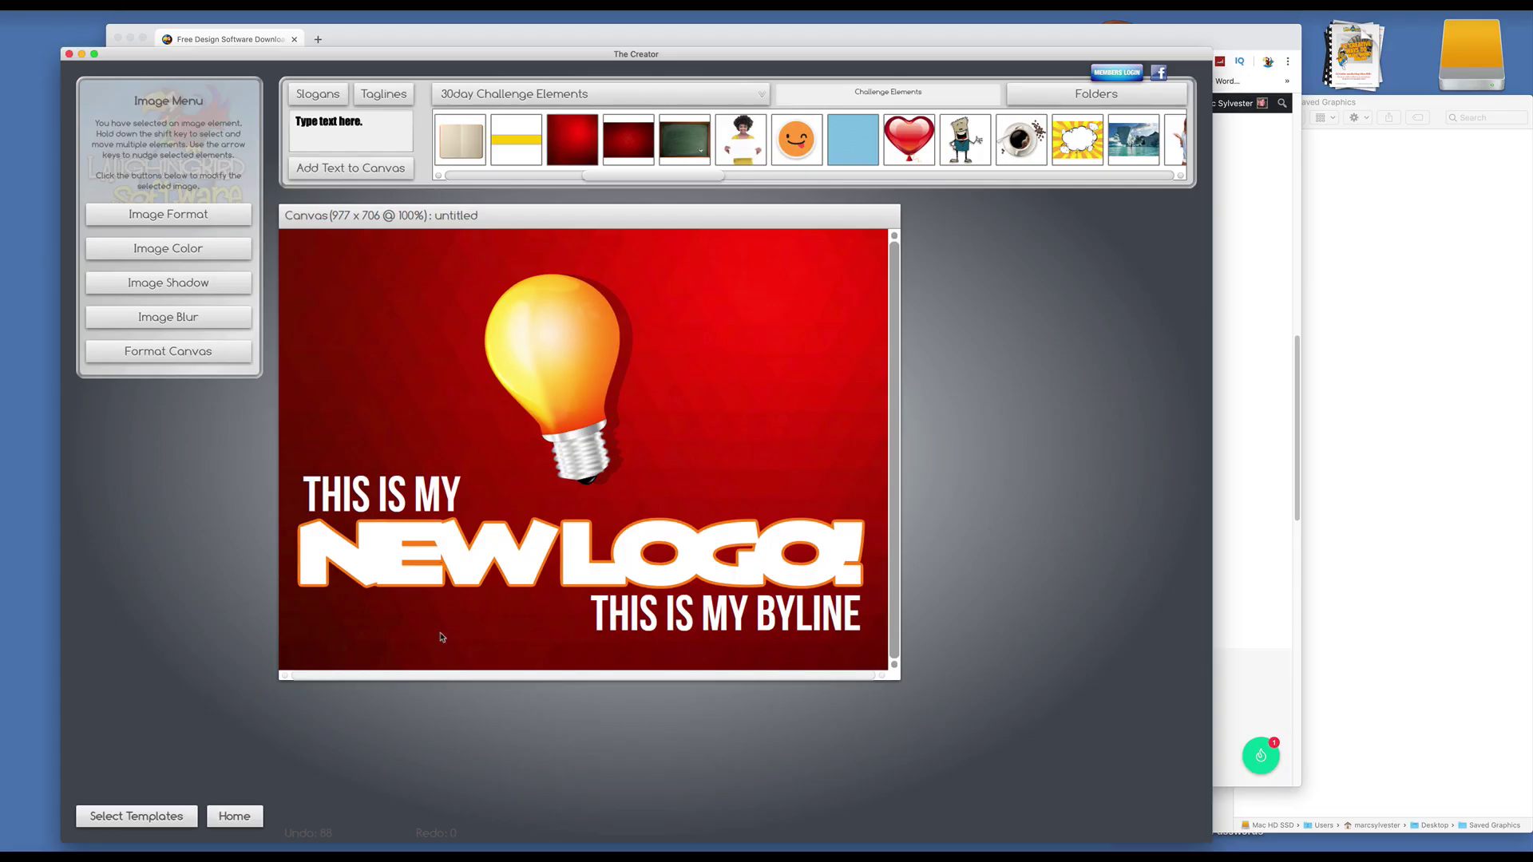
left_click(578, 384)
key("Delete")
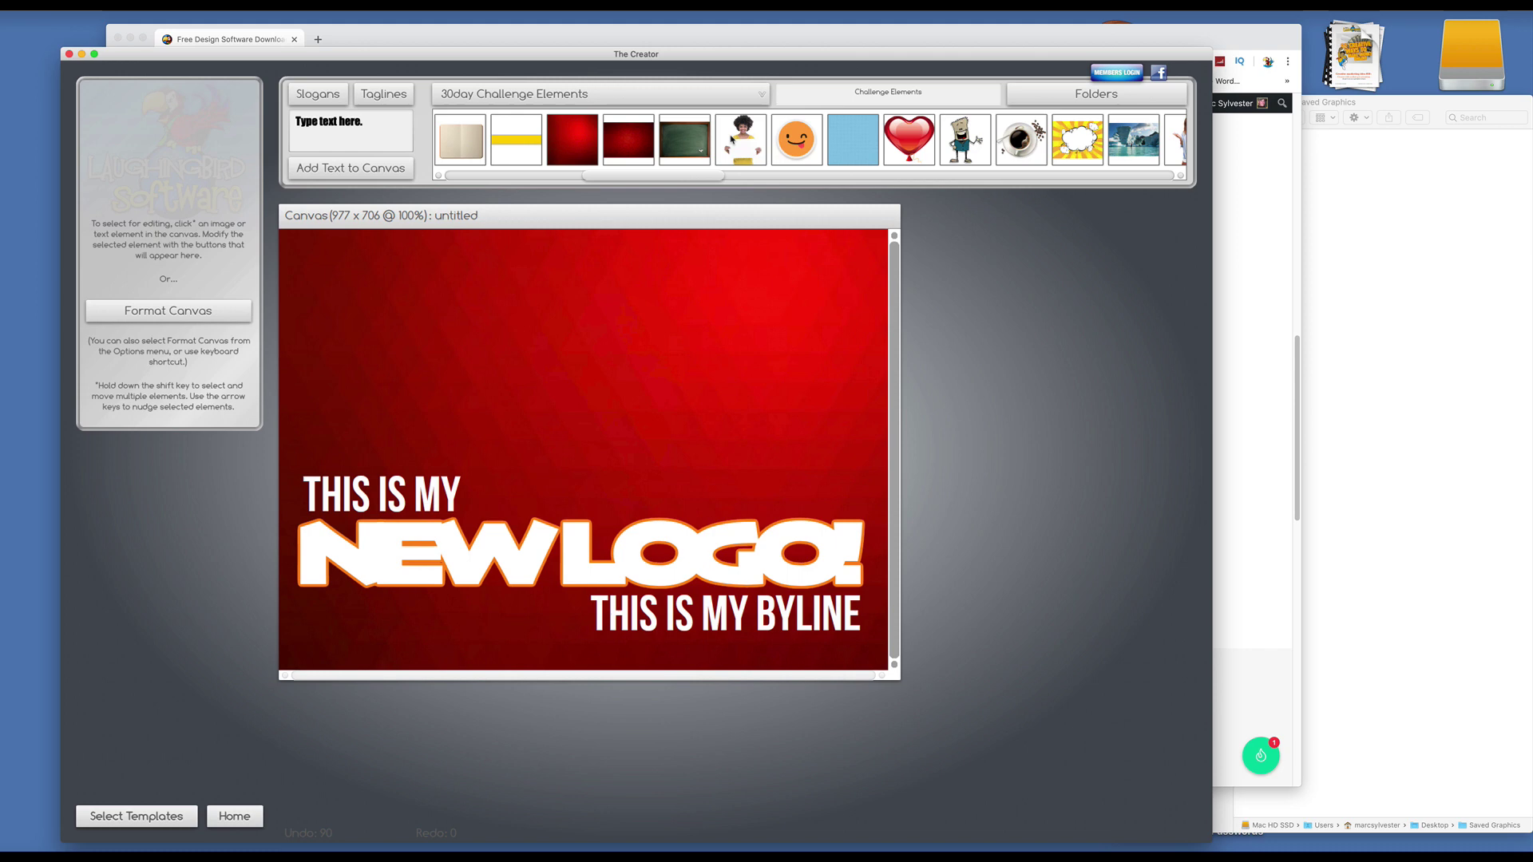
left_click_drag(814, 145, 742, 359)
left_click_drag(636, 375, 577, 406)
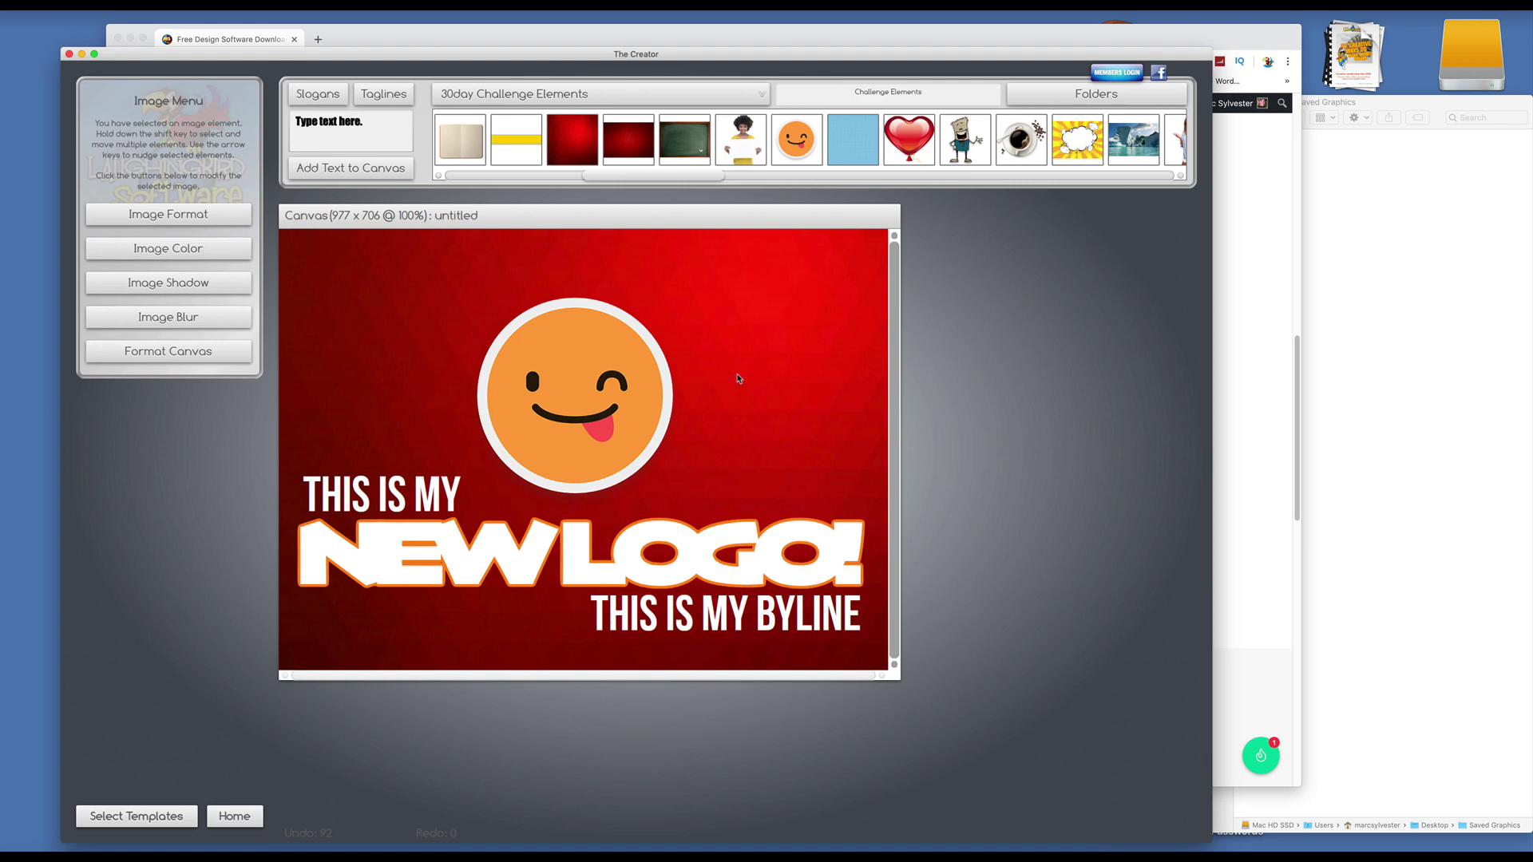
left_click(40, 3)
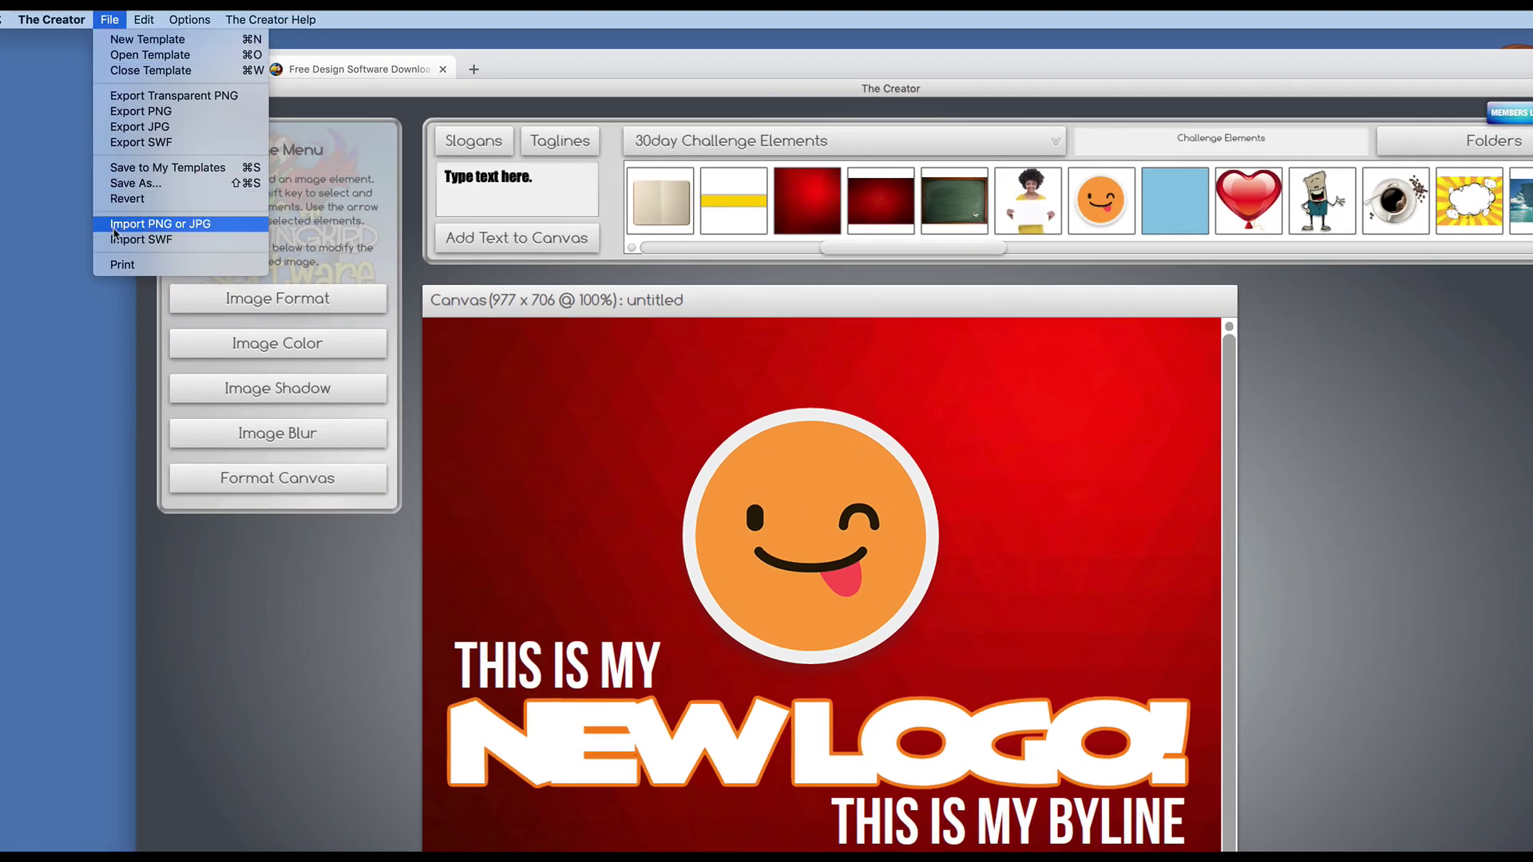
left_click(199, 225)
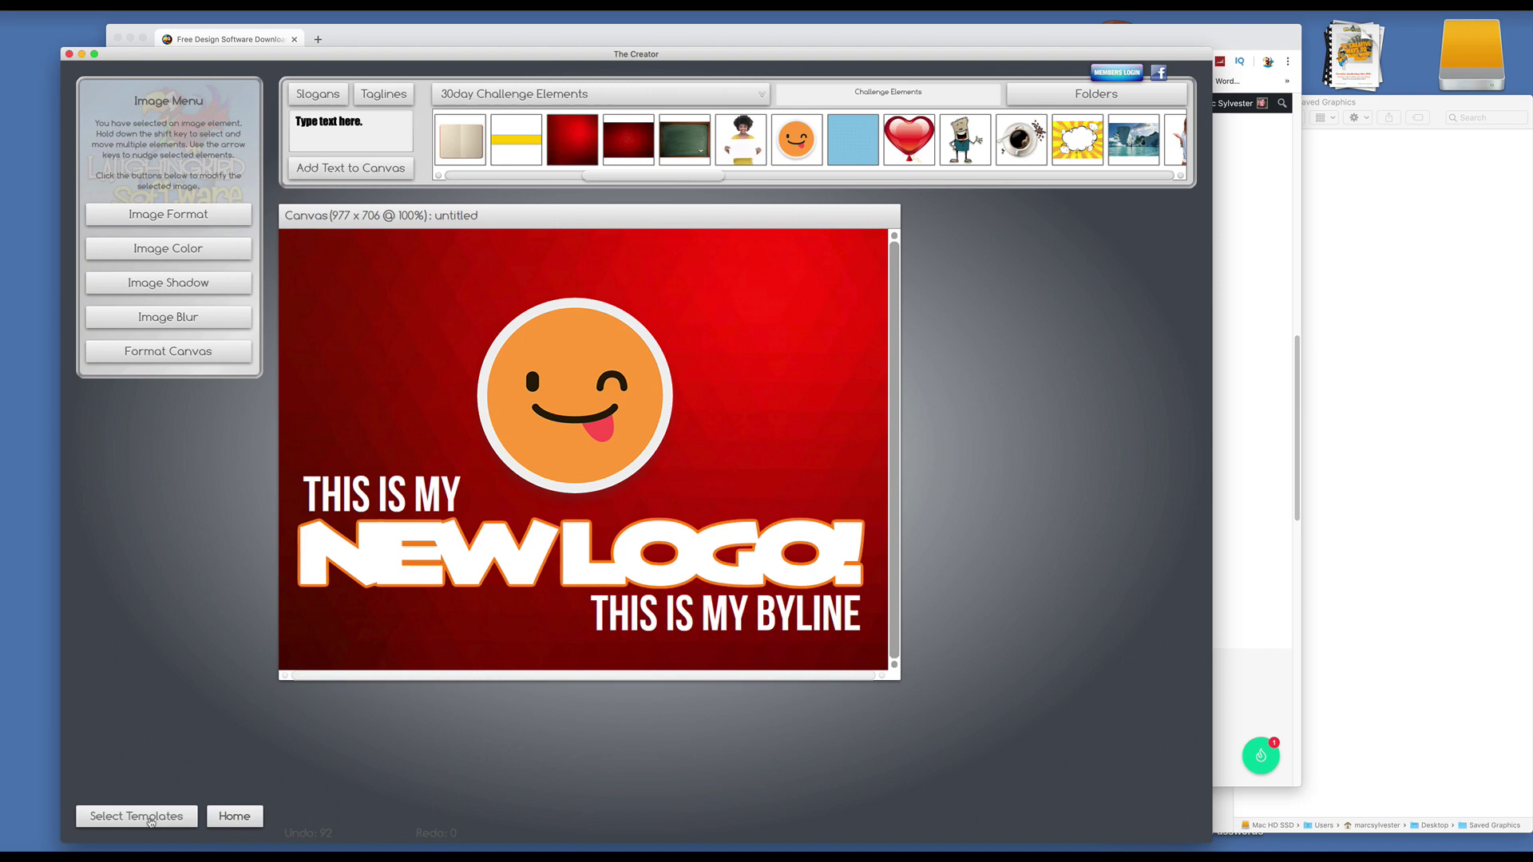
Step: Discard the logo design unsaved and load the woman-holding-a-sign 'Your Message Here' template
left_click(151, 823)
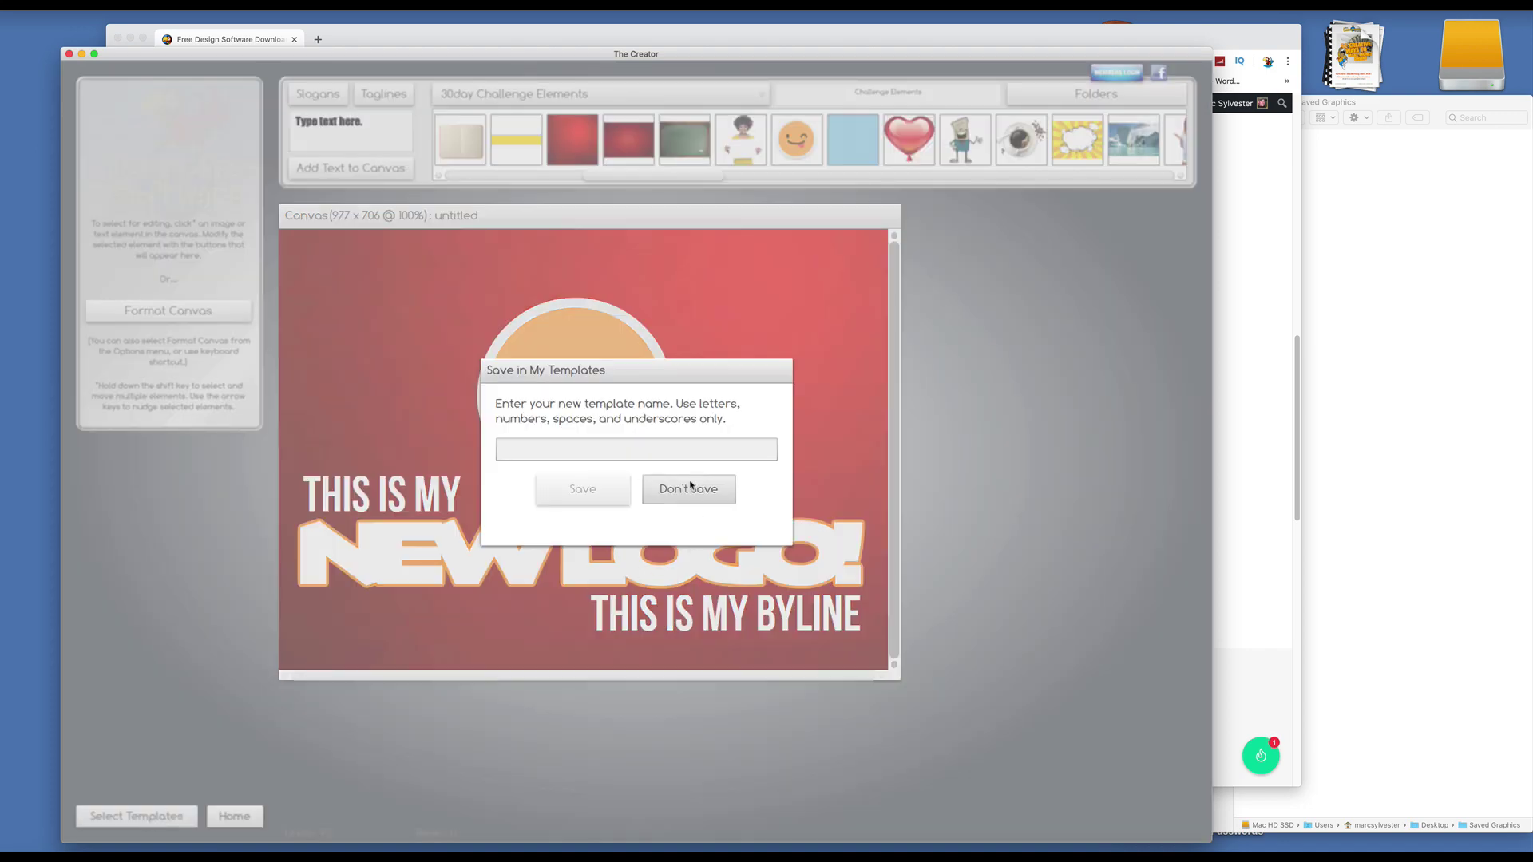
left_click(690, 488)
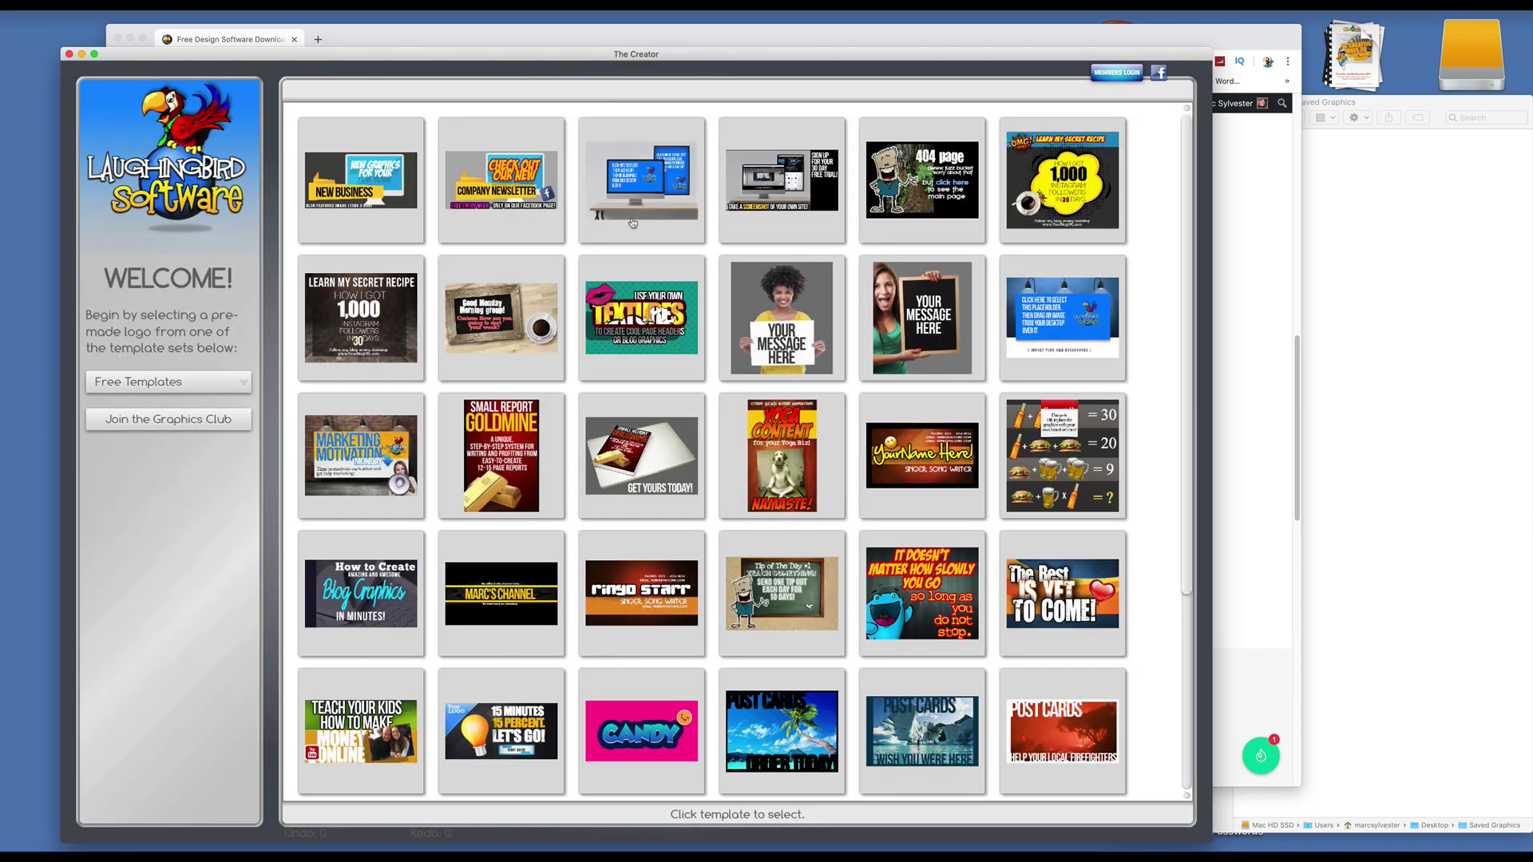
left_click(787, 320)
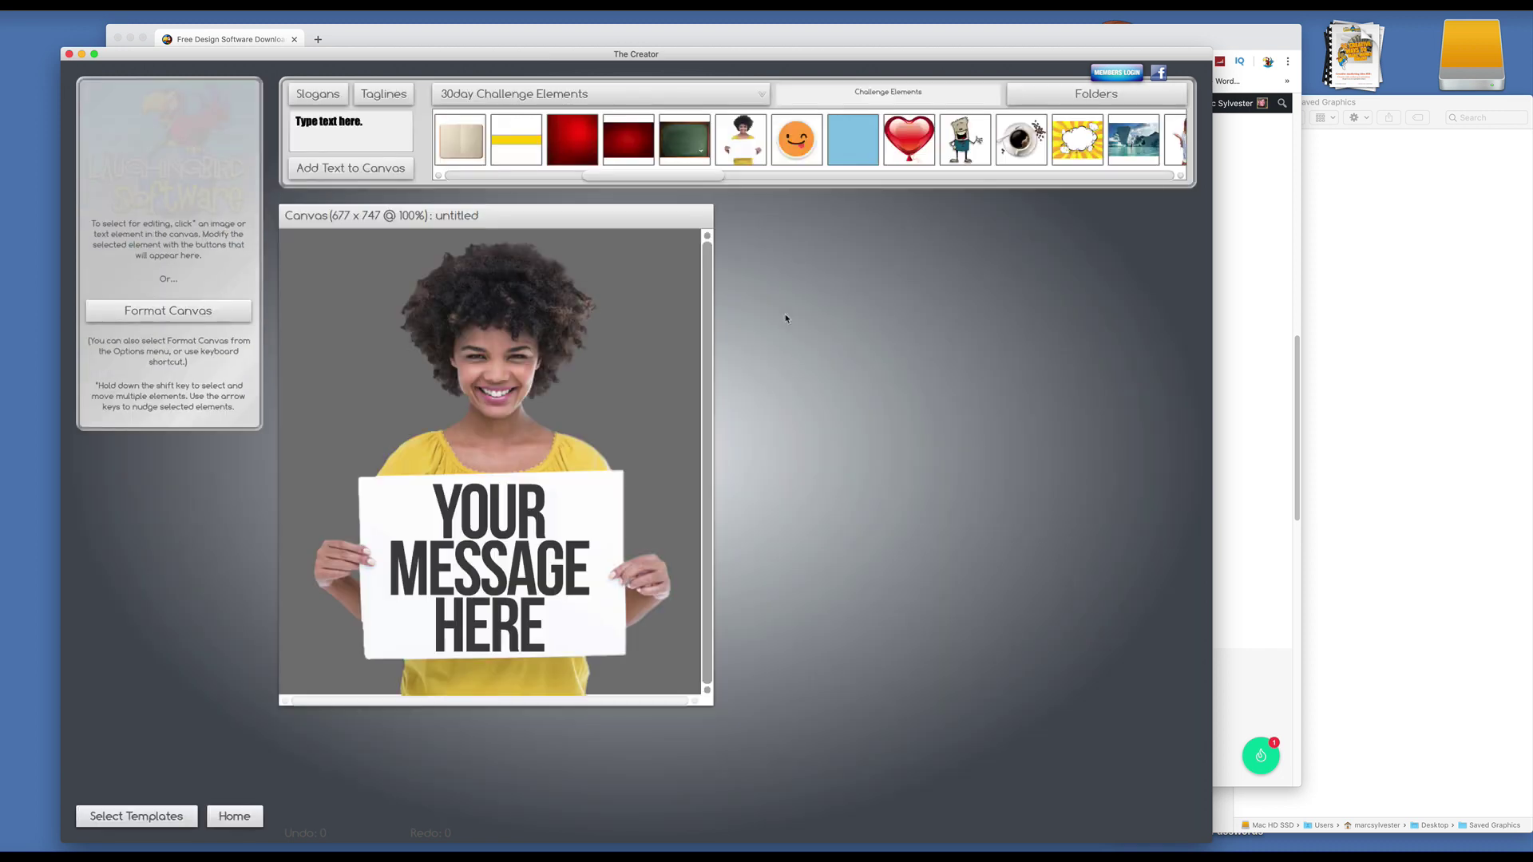
Step: Change the sign's text to THIS IS MY NEW MESSAGE
left_click(522, 509)
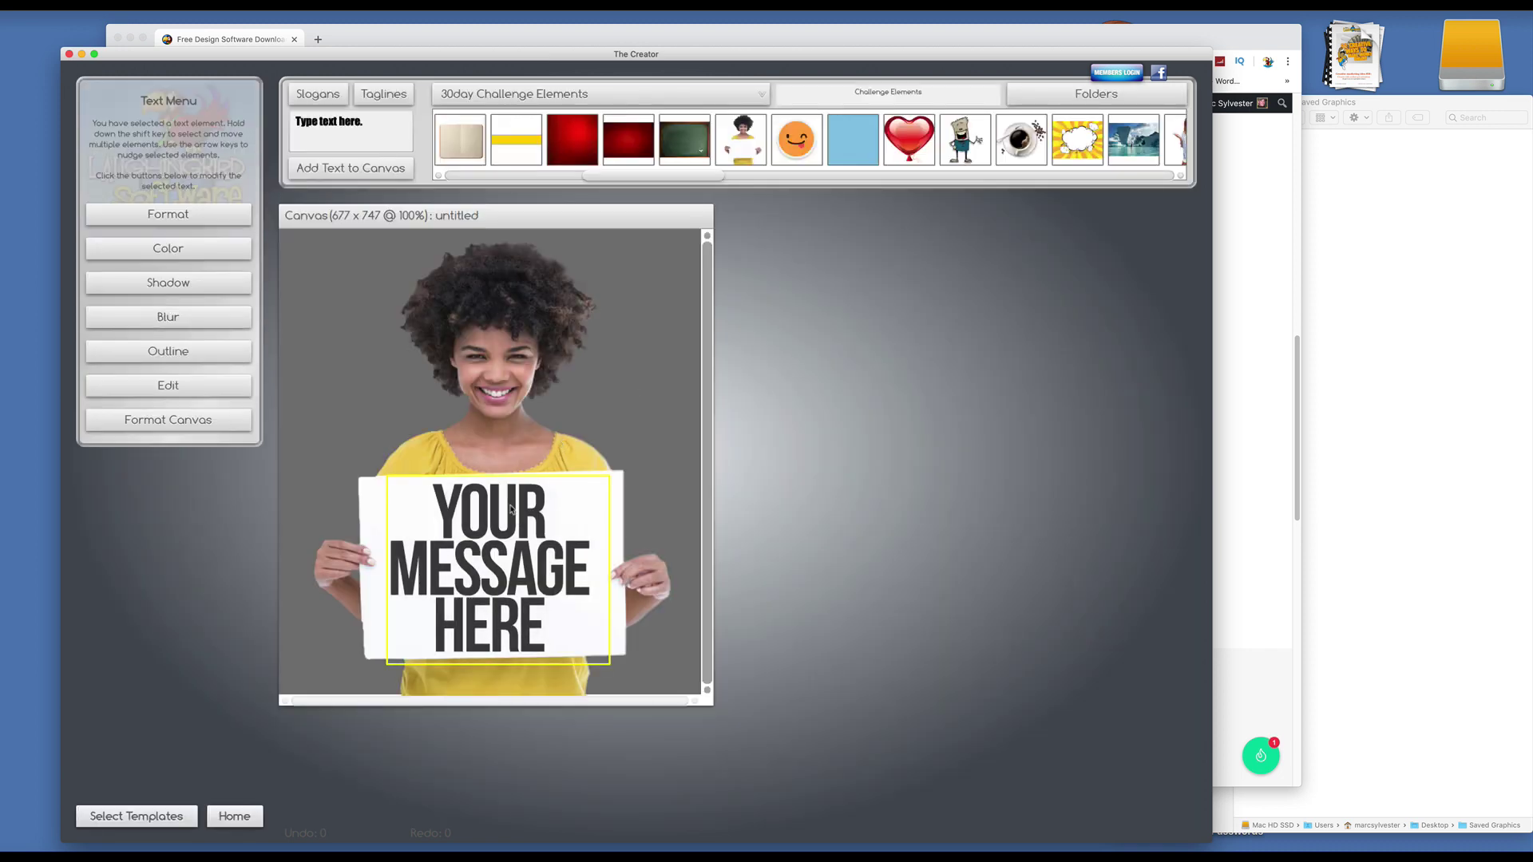
left_click(187, 391)
key("super+a")
type("THIS IS MY NEW MESSAGE")
left_click(189, 289)
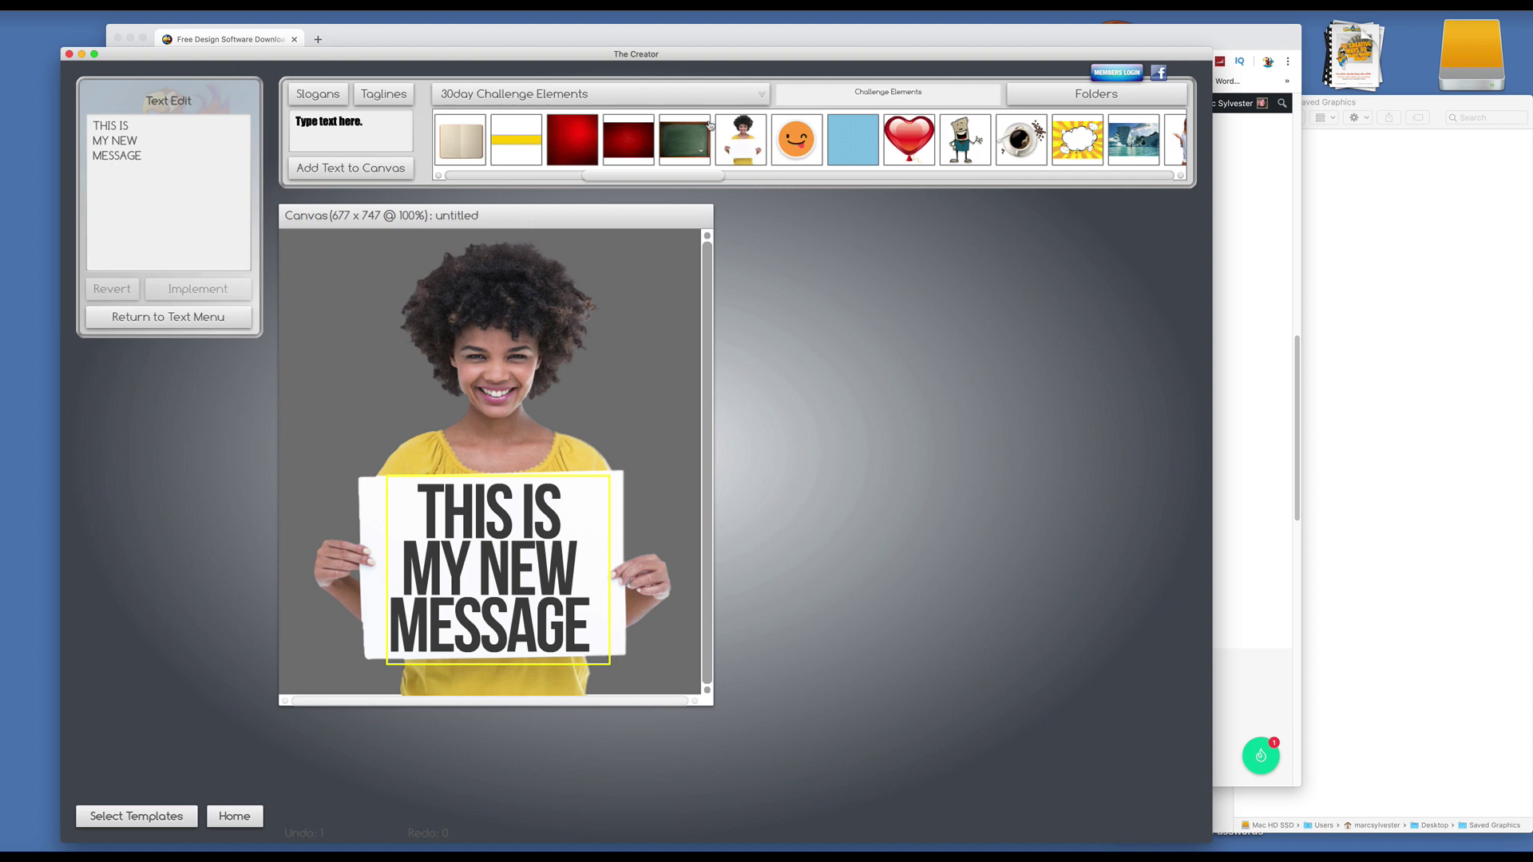
Step: Add the green chalkboard image and send it behind the woman
left_click_drag(691, 140, 639, 372)
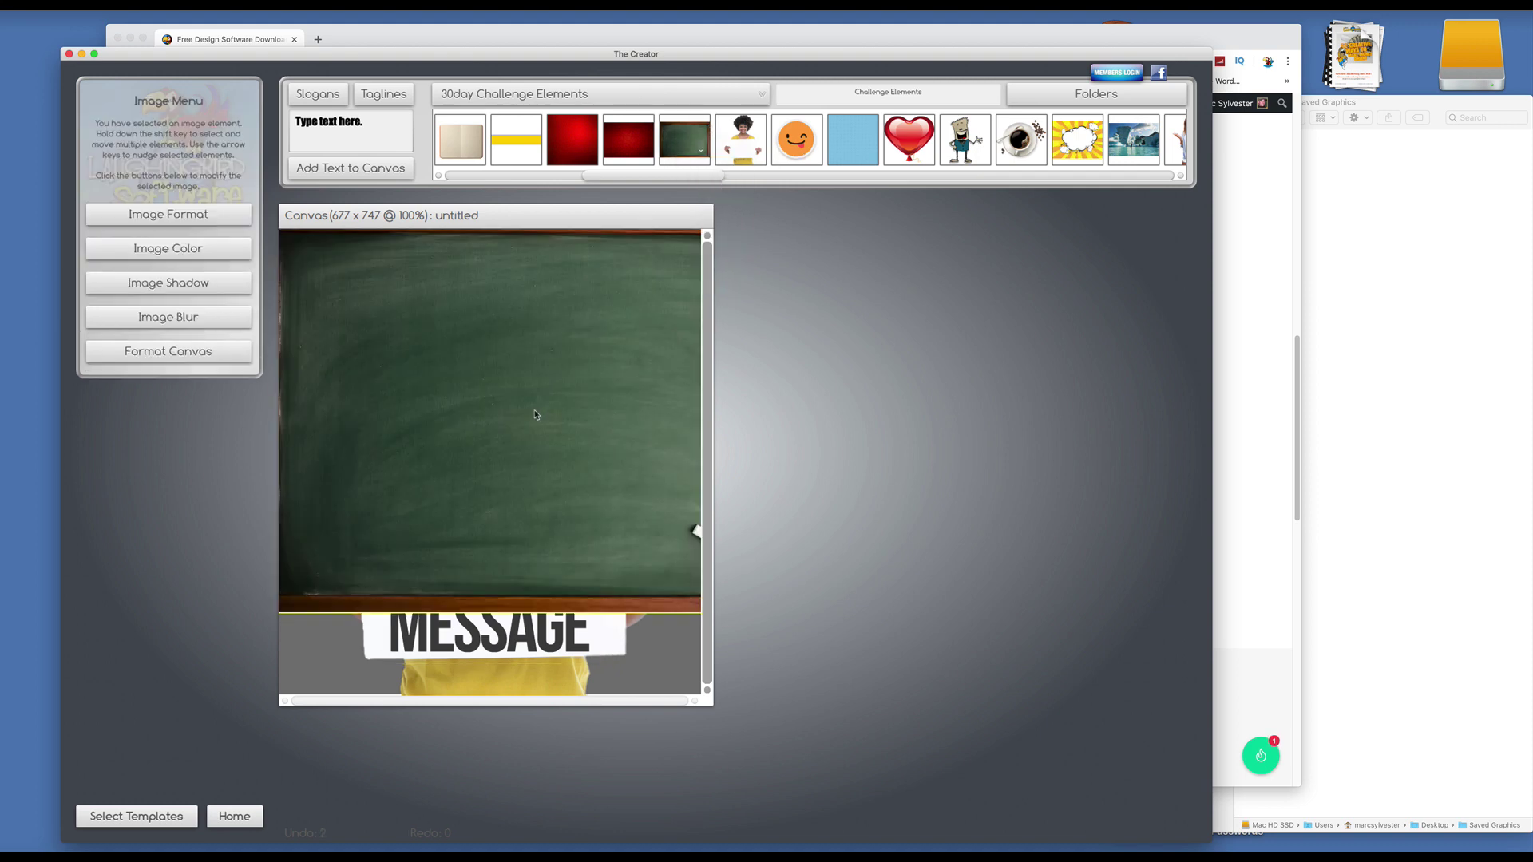
left_click(96, 5)
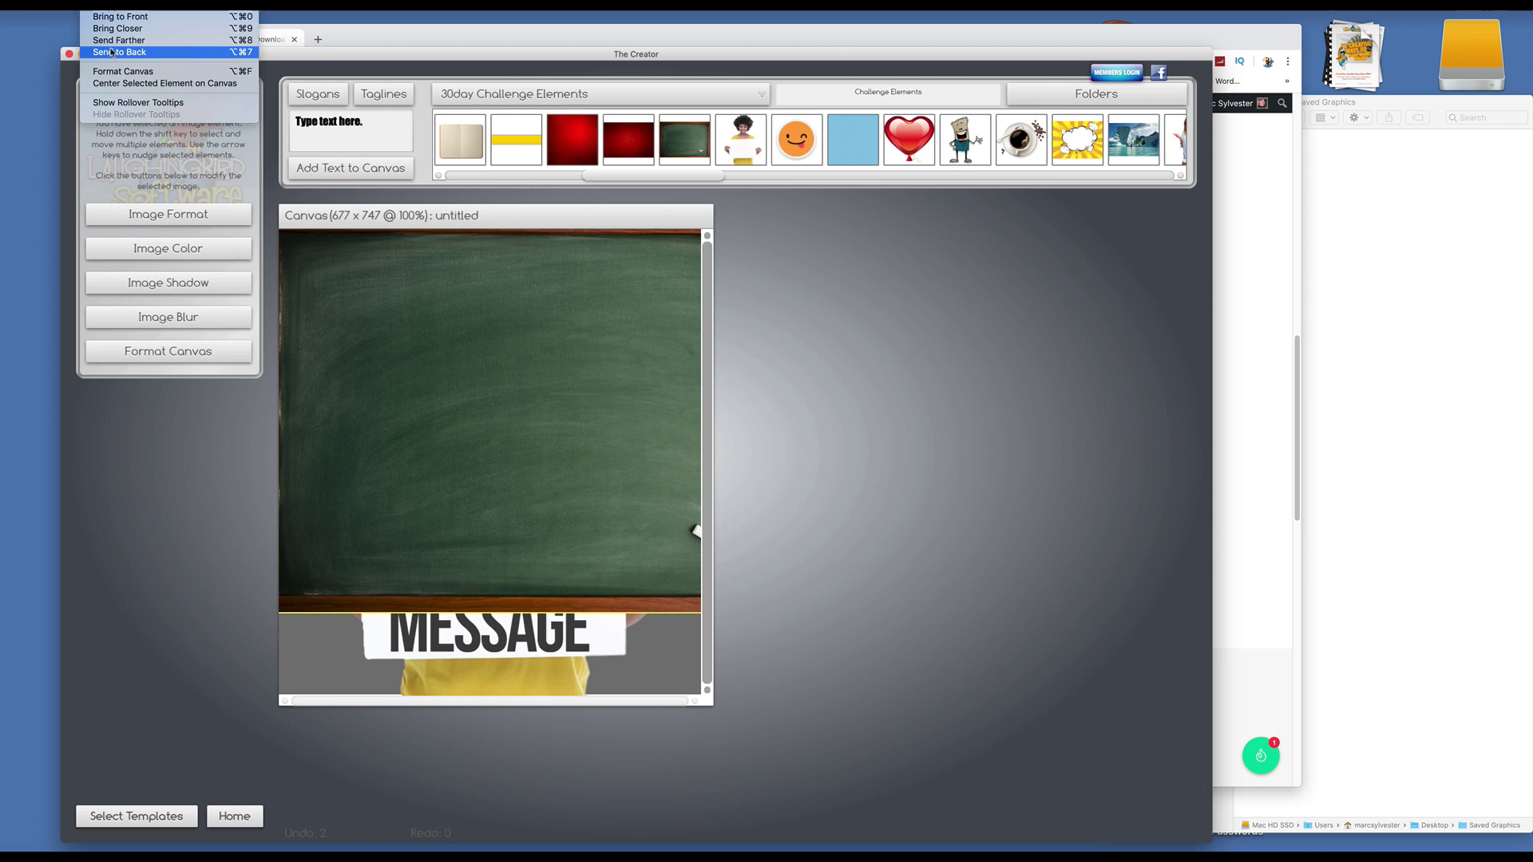
left_click(112, 48)
left_click(307, 655)
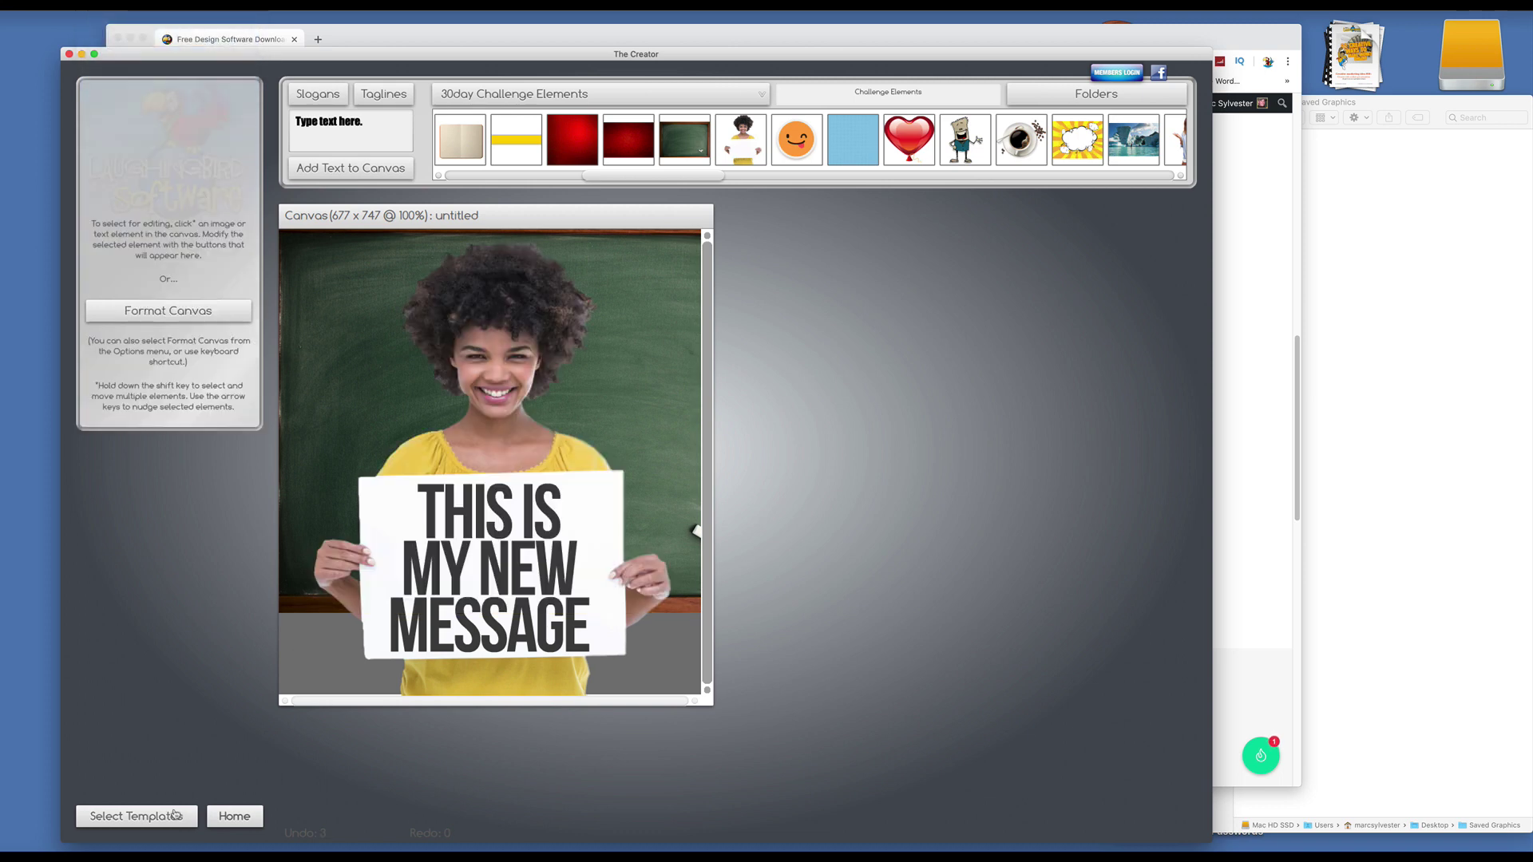
Step: Discard the chalkboard design and open the Yoga Content cover template
left_click(172, 816)
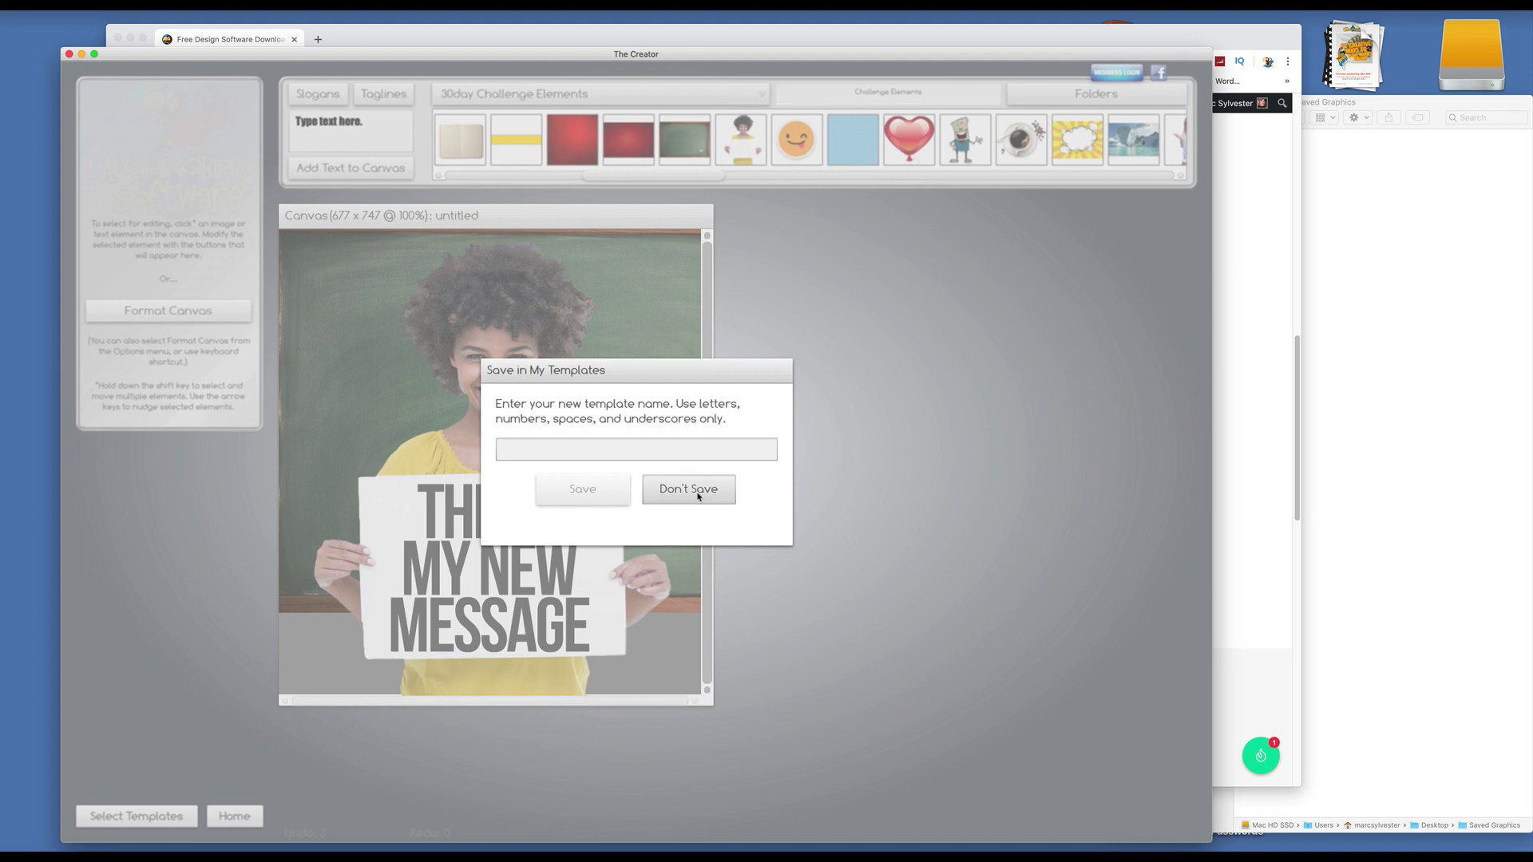
left_click(697, 495)
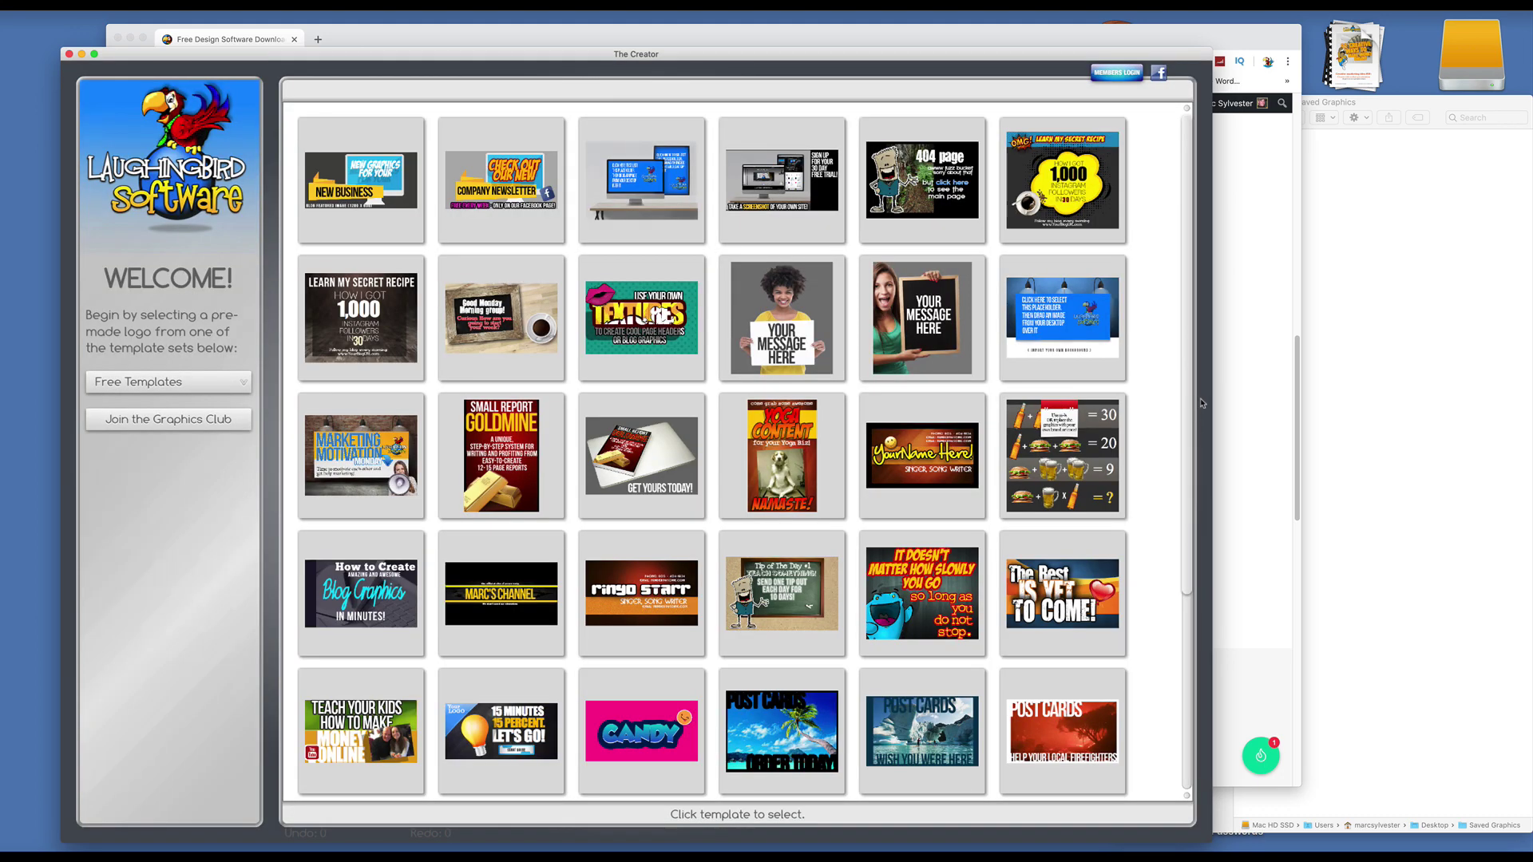
left_click(779, 456)
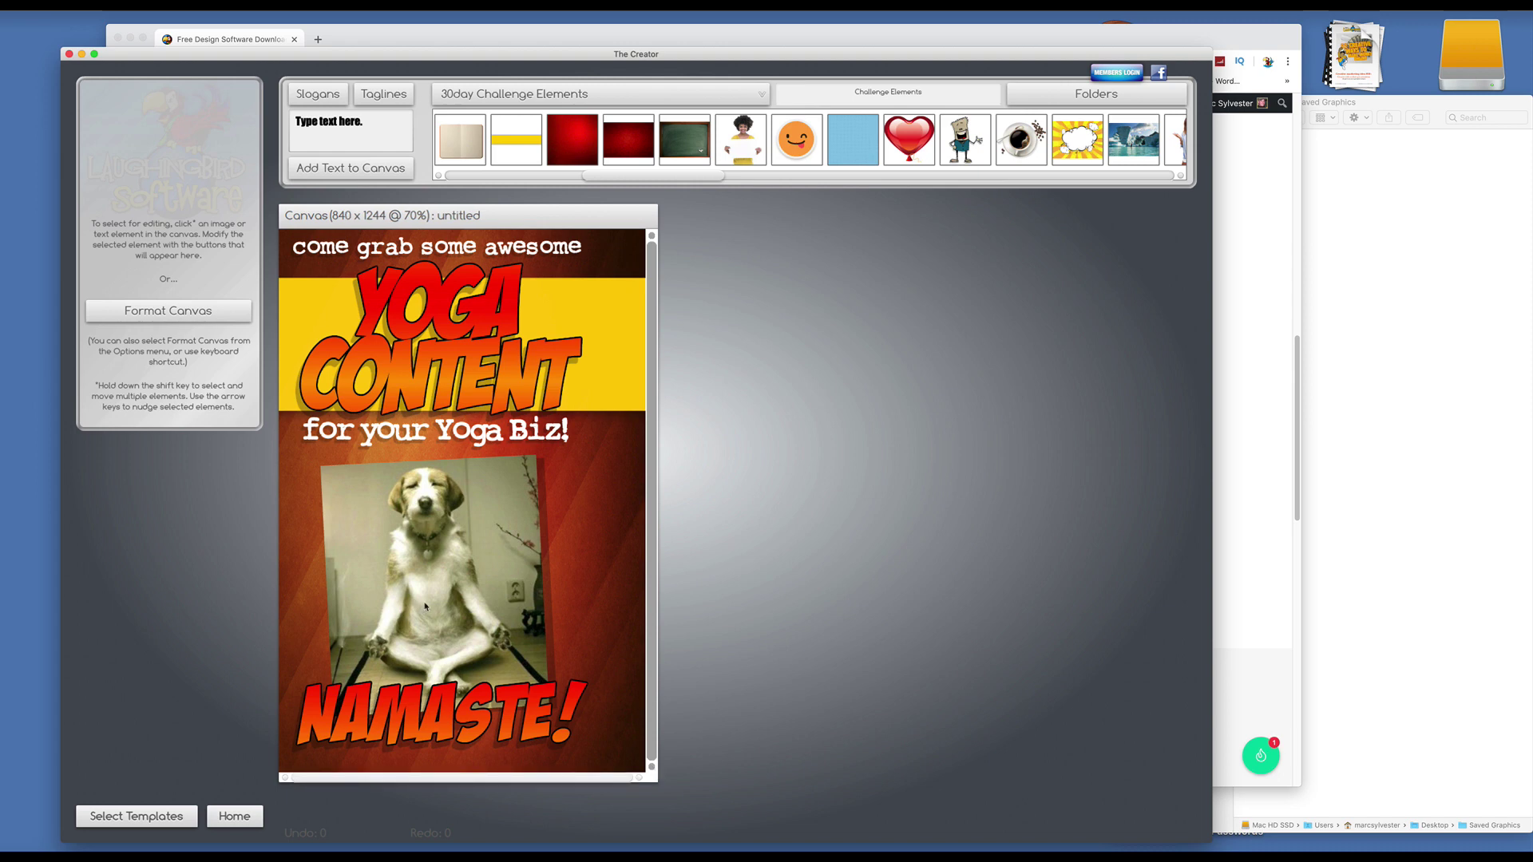
Step: Replace the meditating dog photo with the smiling woman image on the cover
left_click_drag(426, 606, 442, 601)
key("Delete")
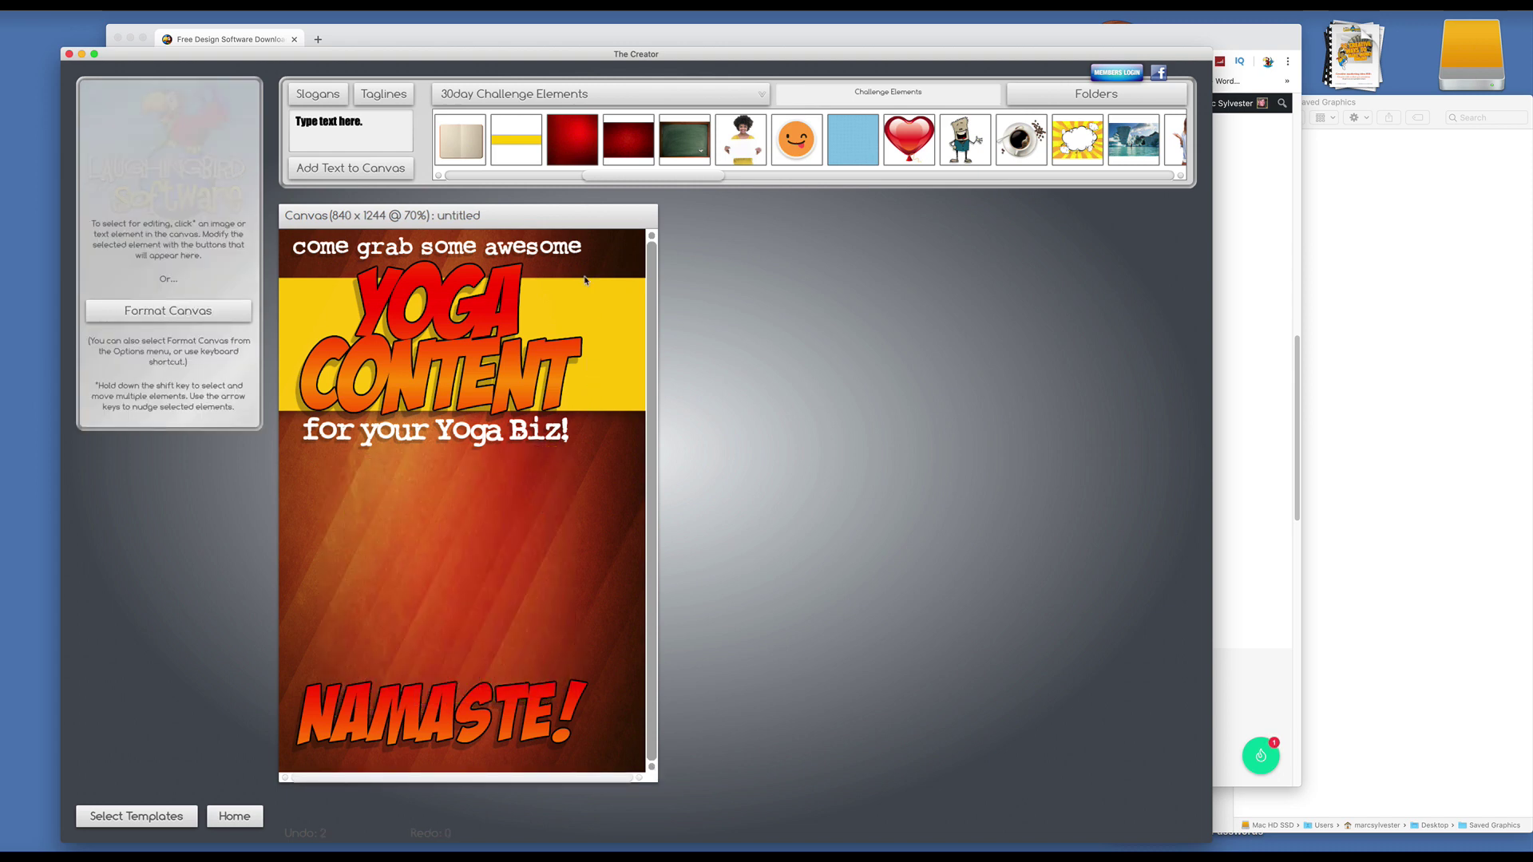
left_click_drag(619, 176, 739, 189)
left_click_drag(576, 150, 445, 537)
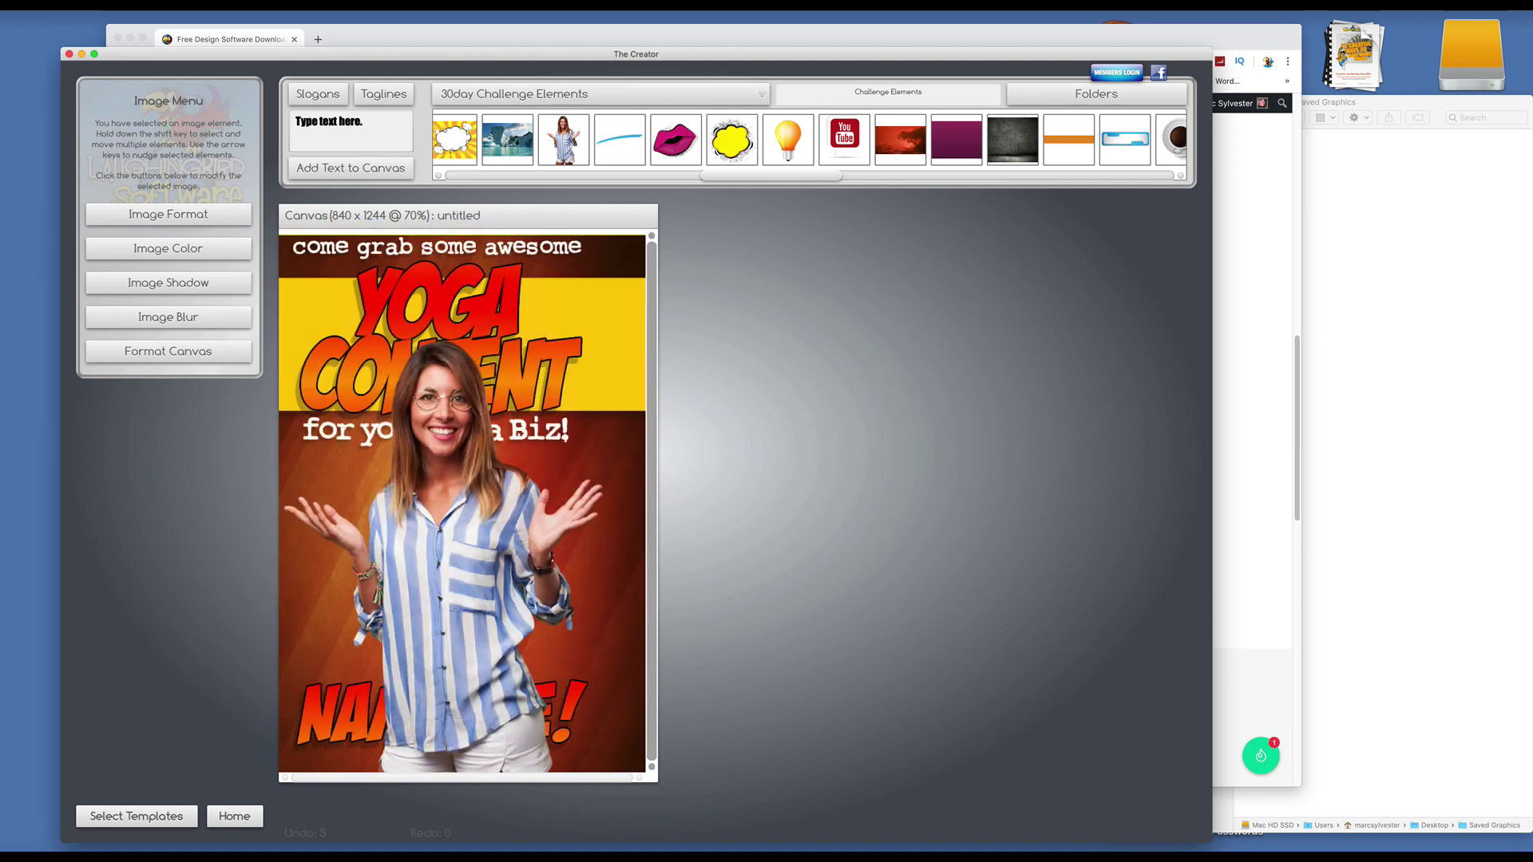
Step: Export the cover as MyGraphic.png and bring up the Saved Graphics folder
left_click(44, 5)
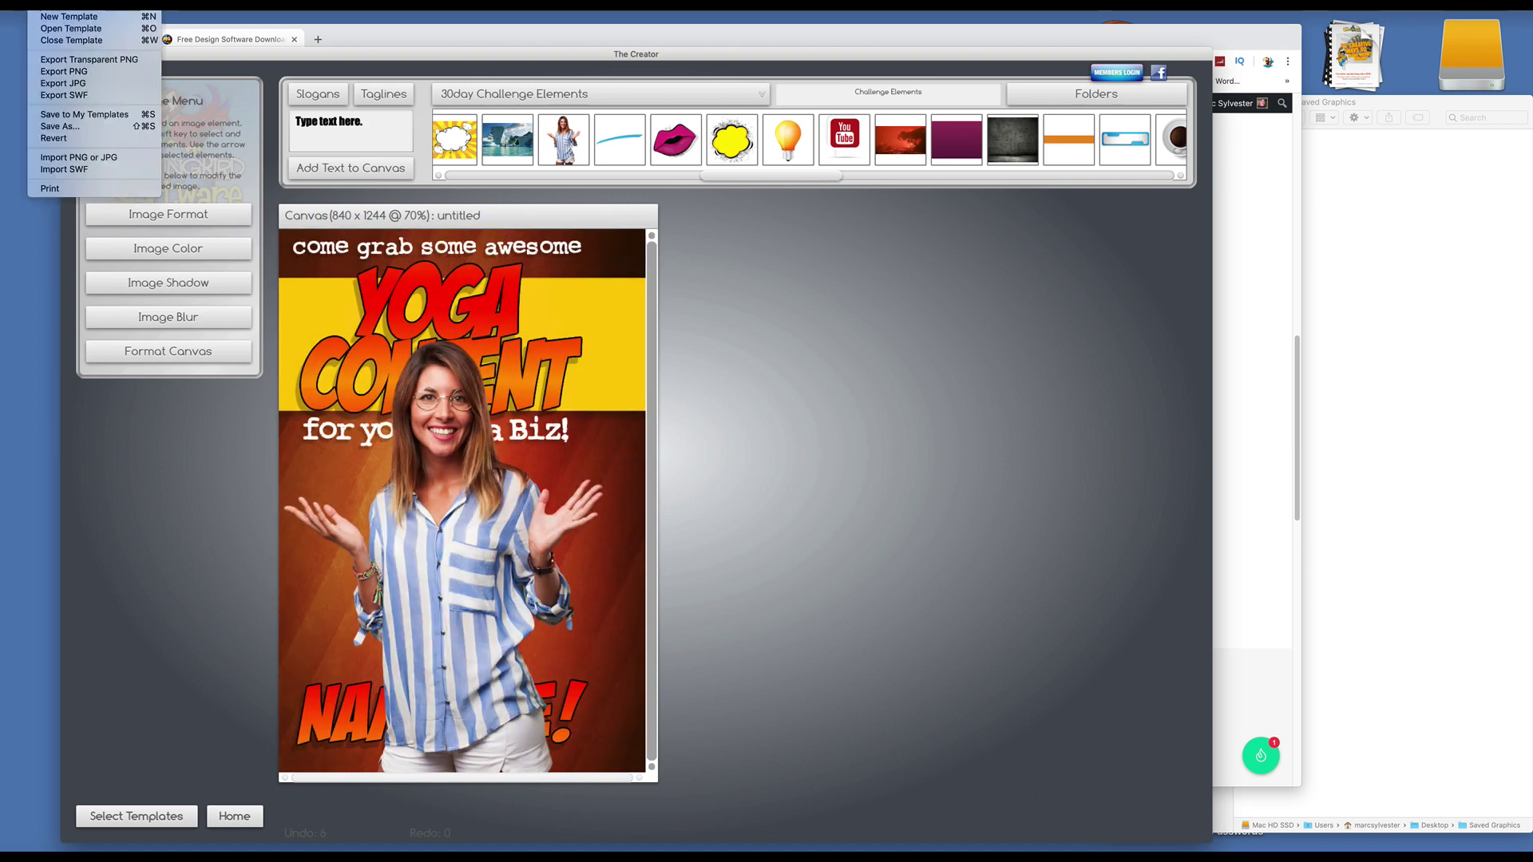
left_click(53, 73)
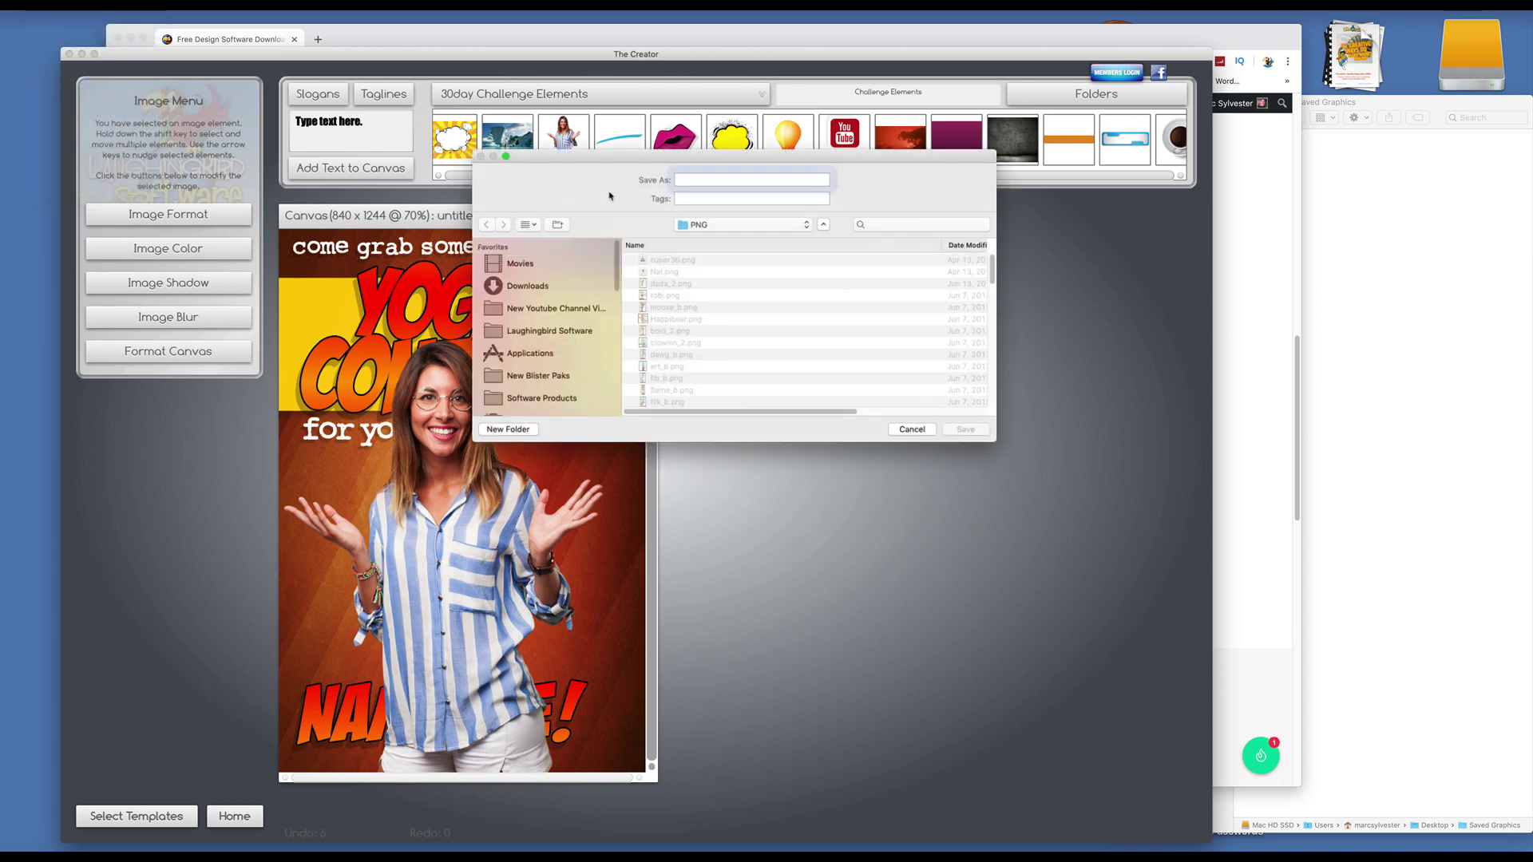
type("MyGraphic")
key("Return")
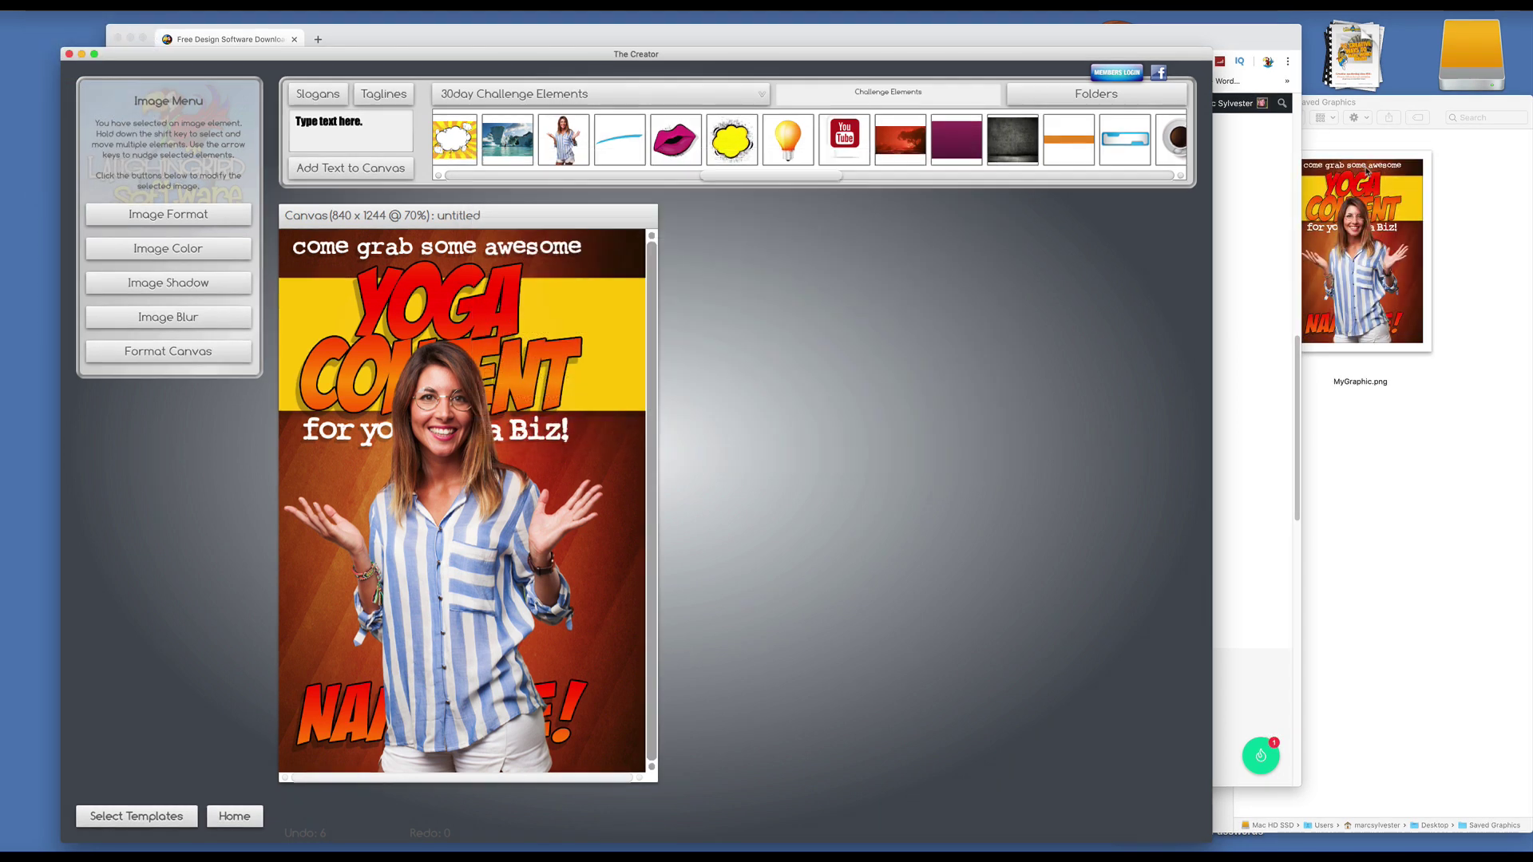
left_click(1496, 270)
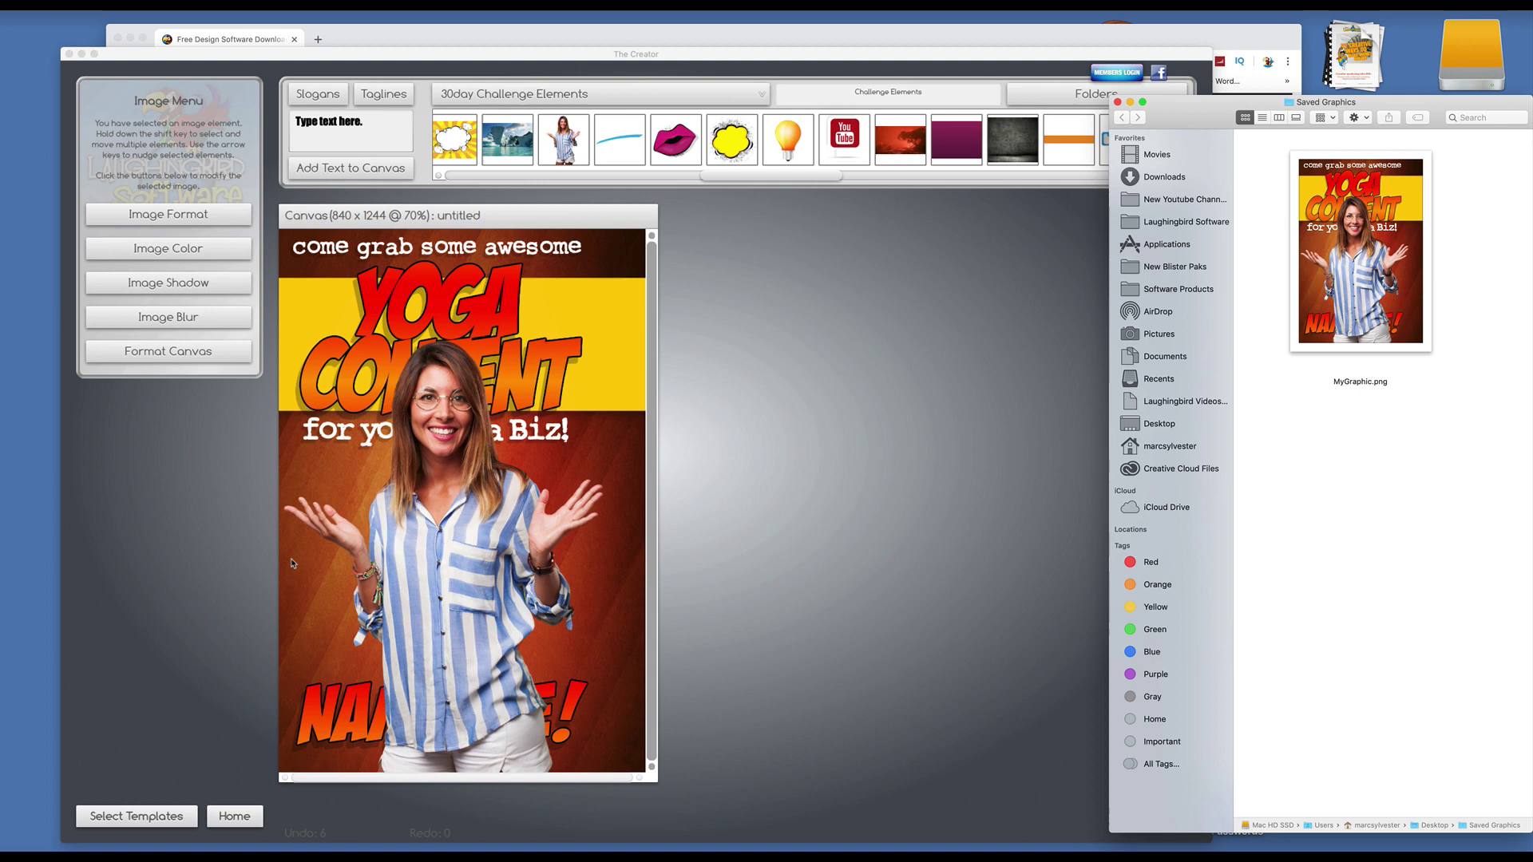
Step: Discard the yoga design without saving and open the YouTube channel art mockup template
left_click(150, 818)
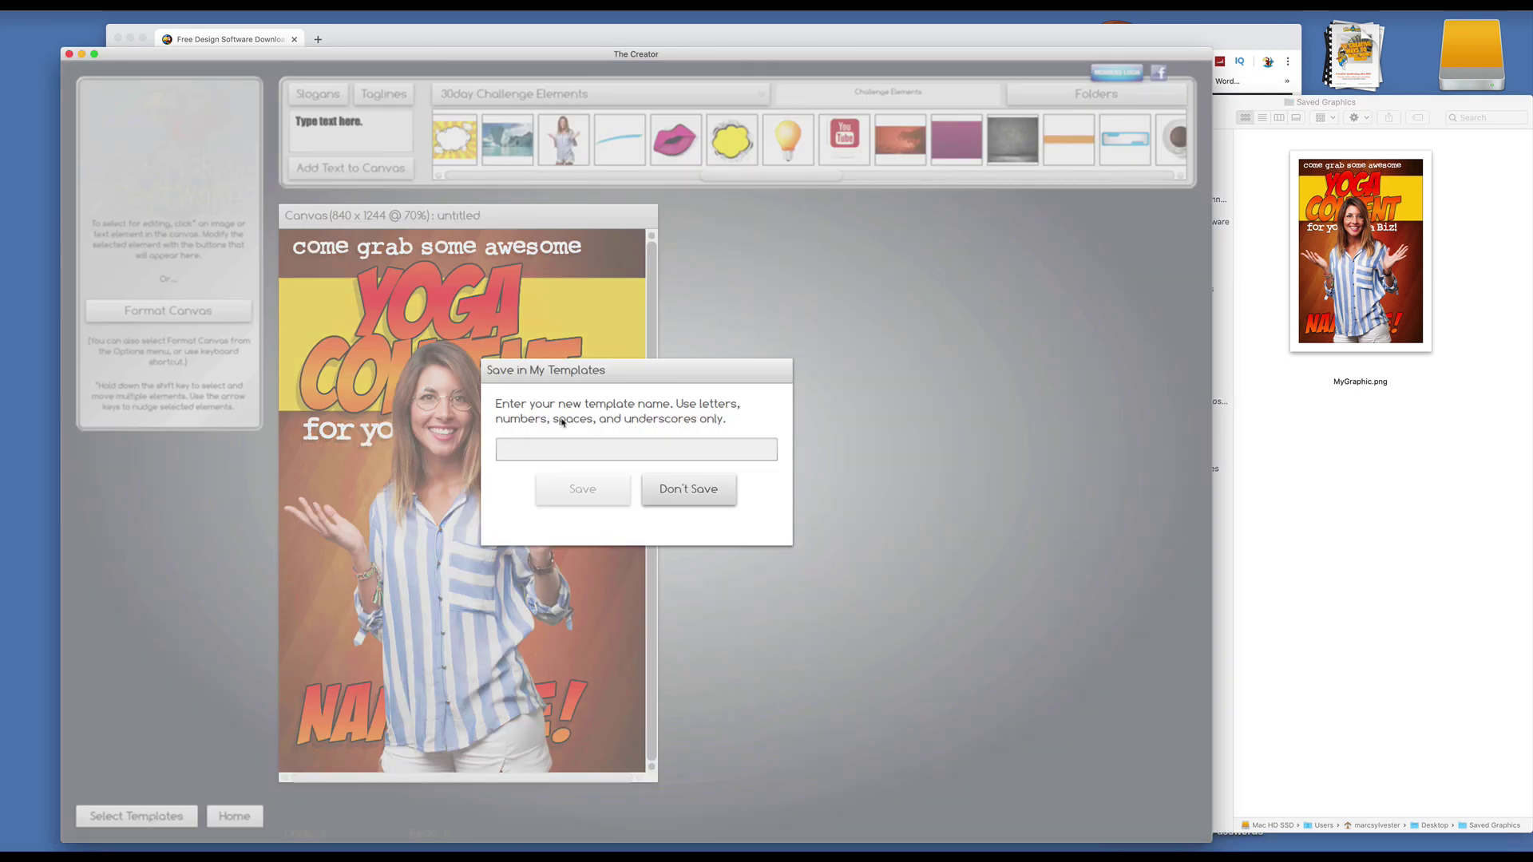
left_click(689, 490)
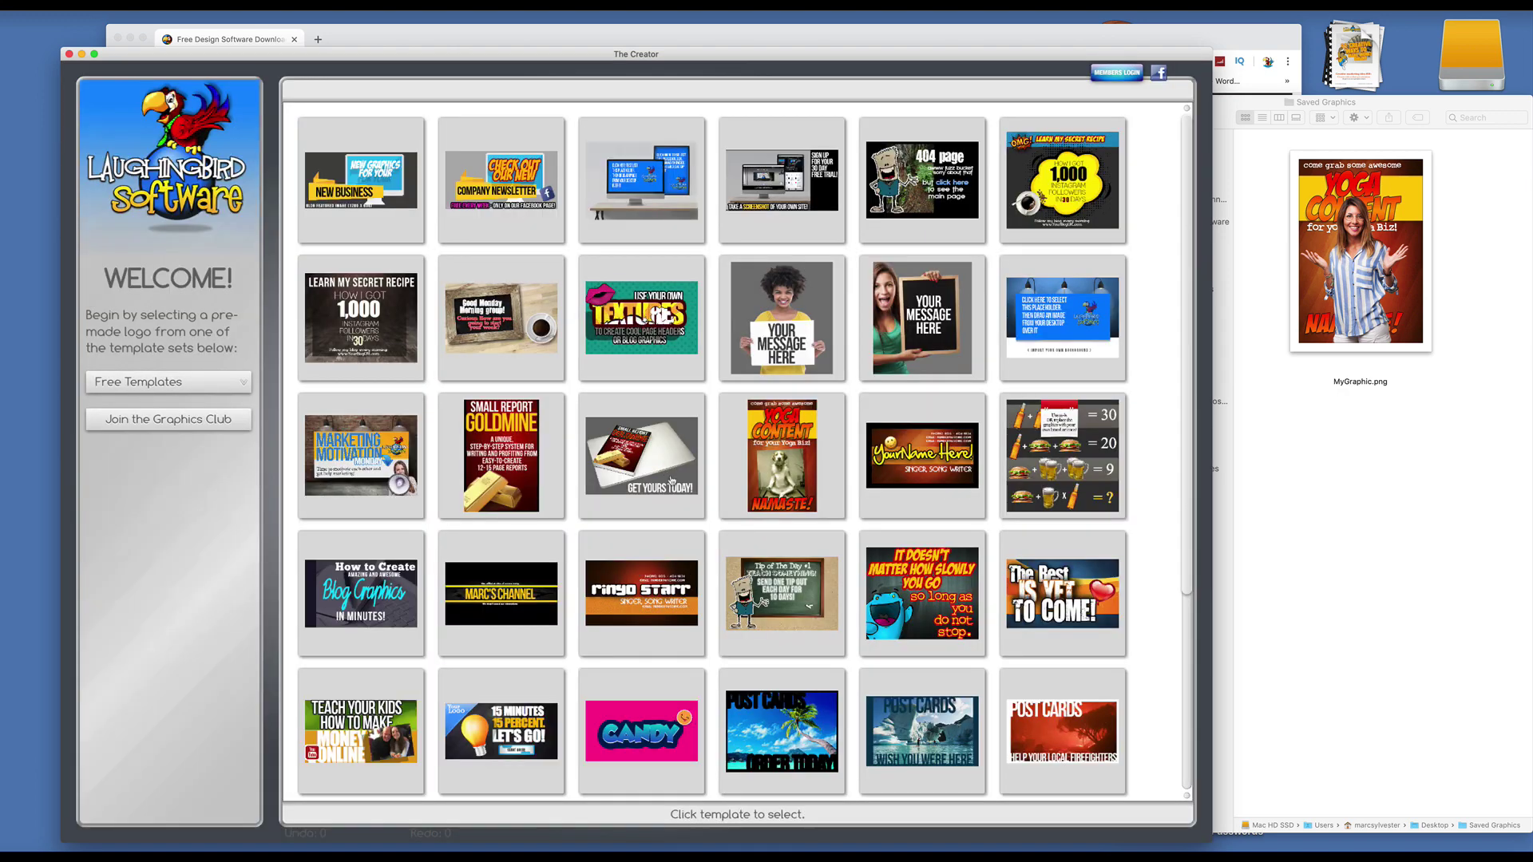
scroll(1199, 631, "down", 5)
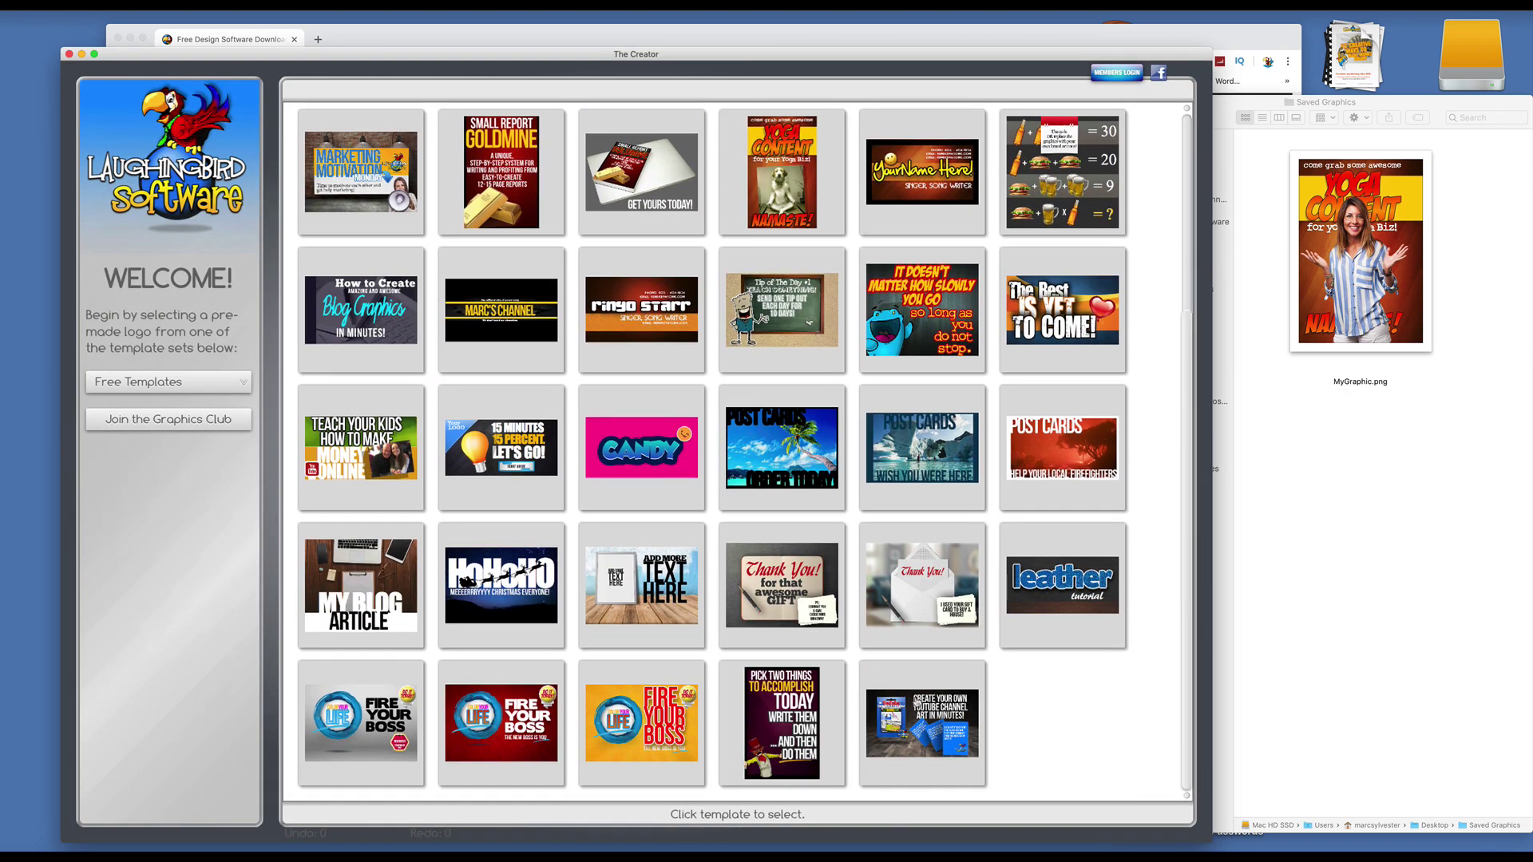
left_click(919, 710)
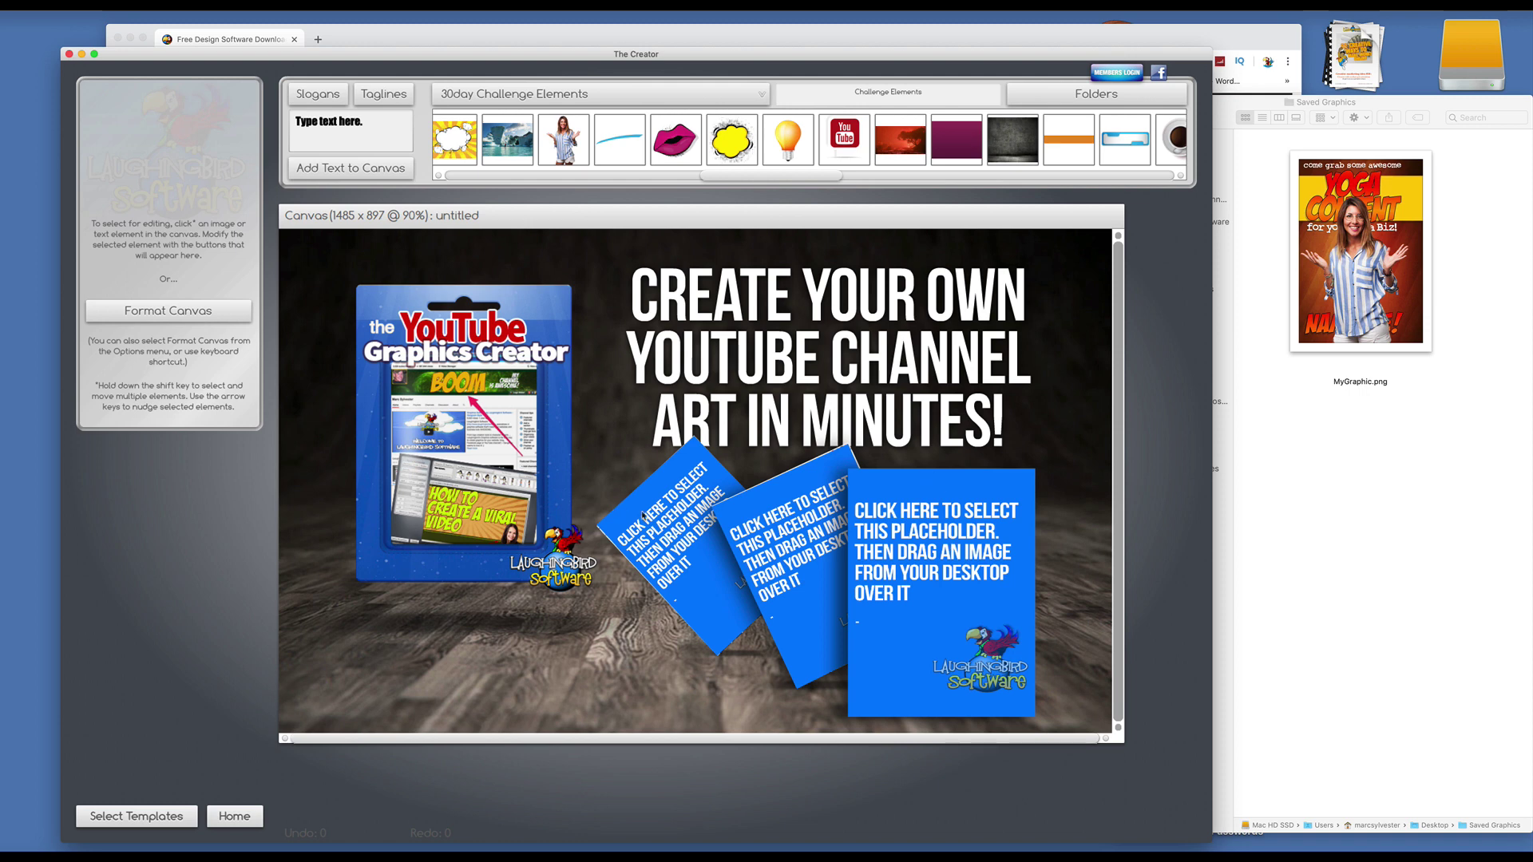
Step: Drop MyGraphic.png onto the front book placeholder, then exit to the gallery without saving
left_click(946, 543)
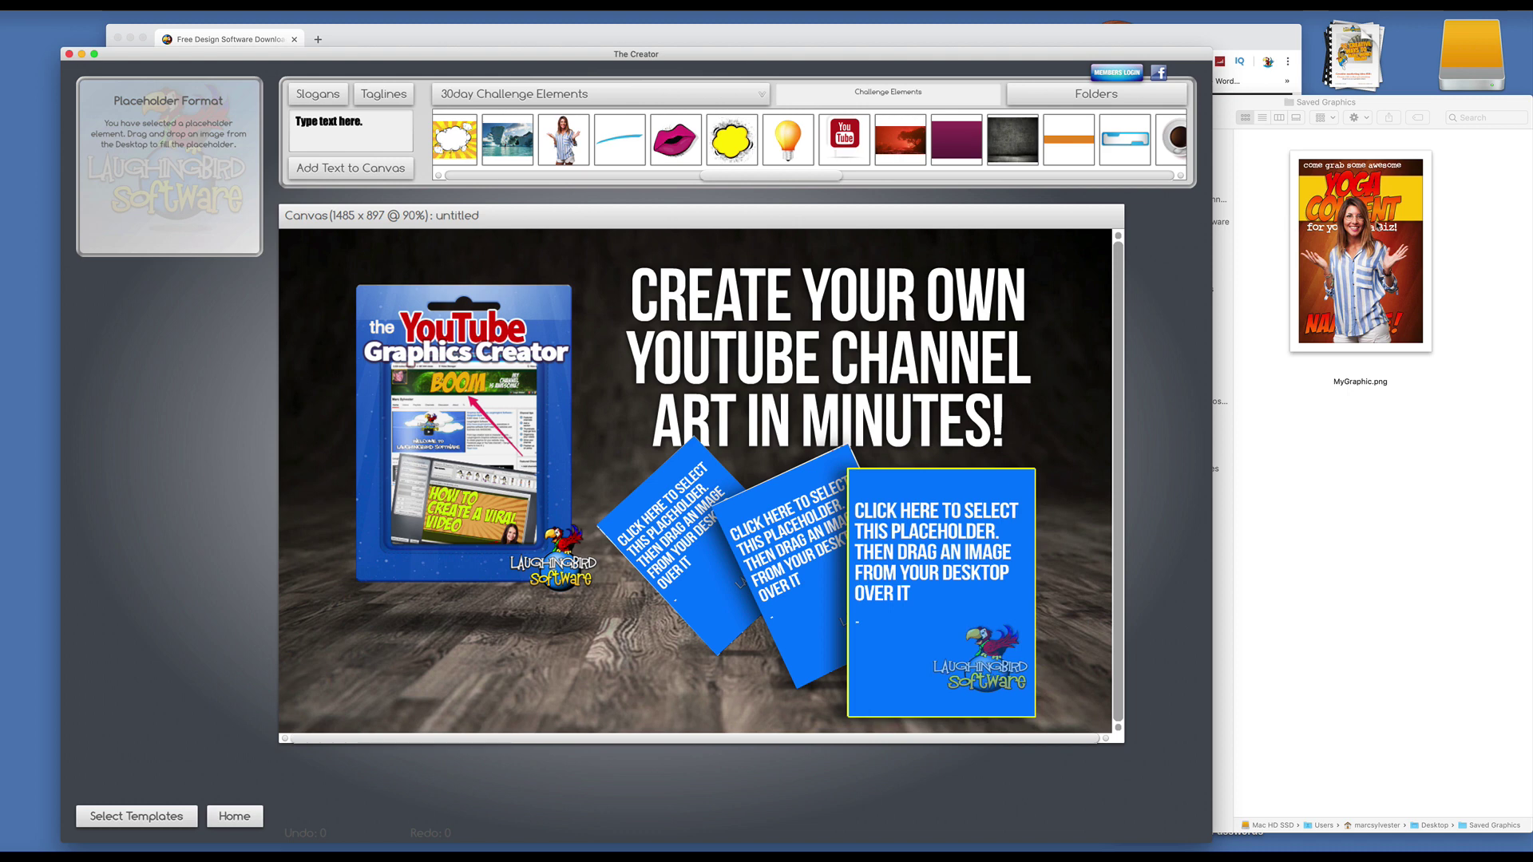
left_click_drag(1379, 227, 969, 527)
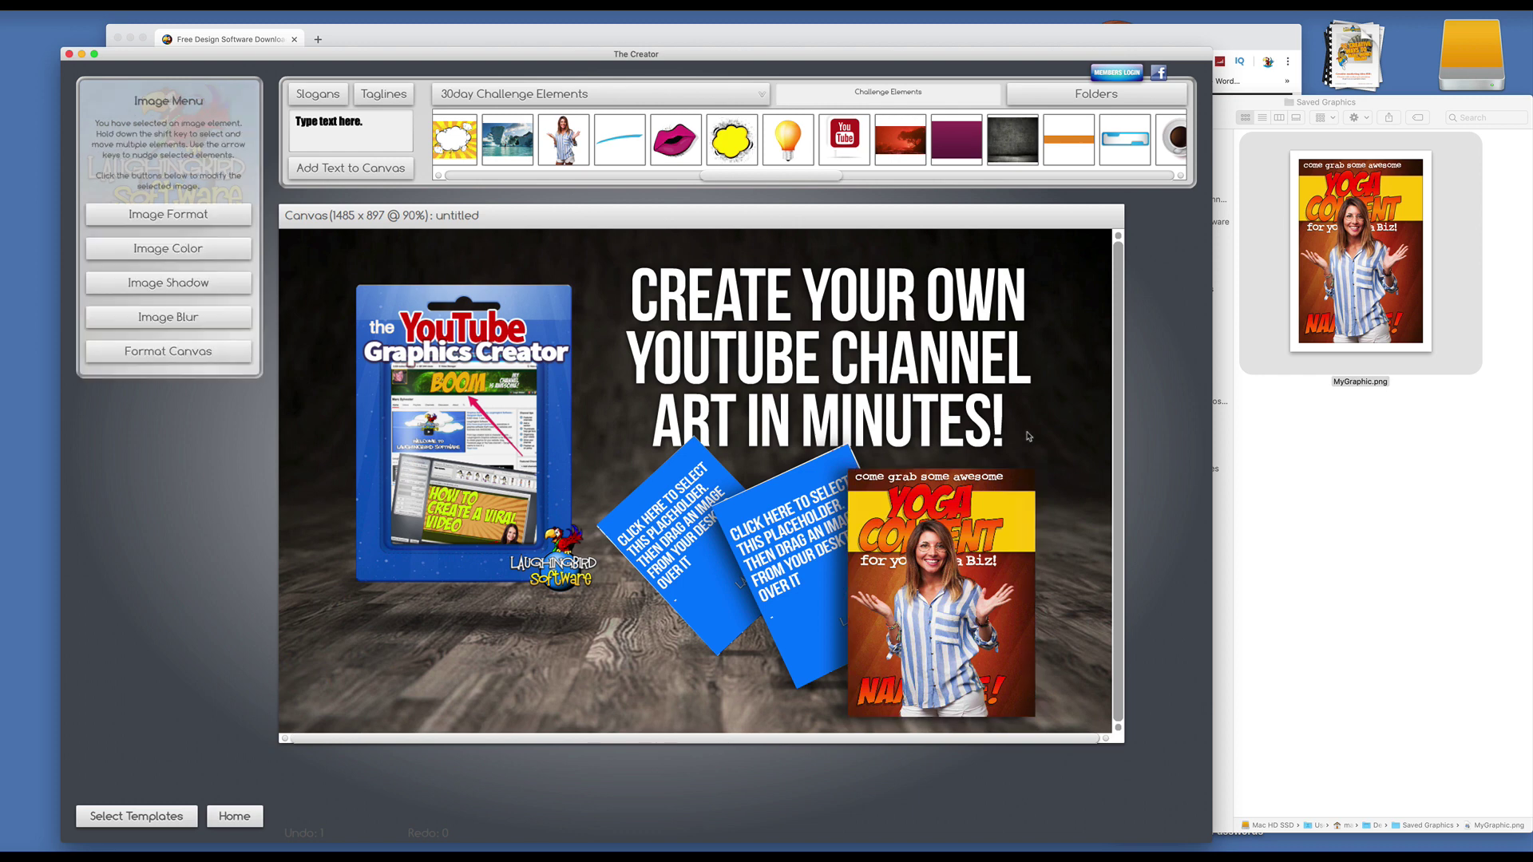
left_click(910, 349)
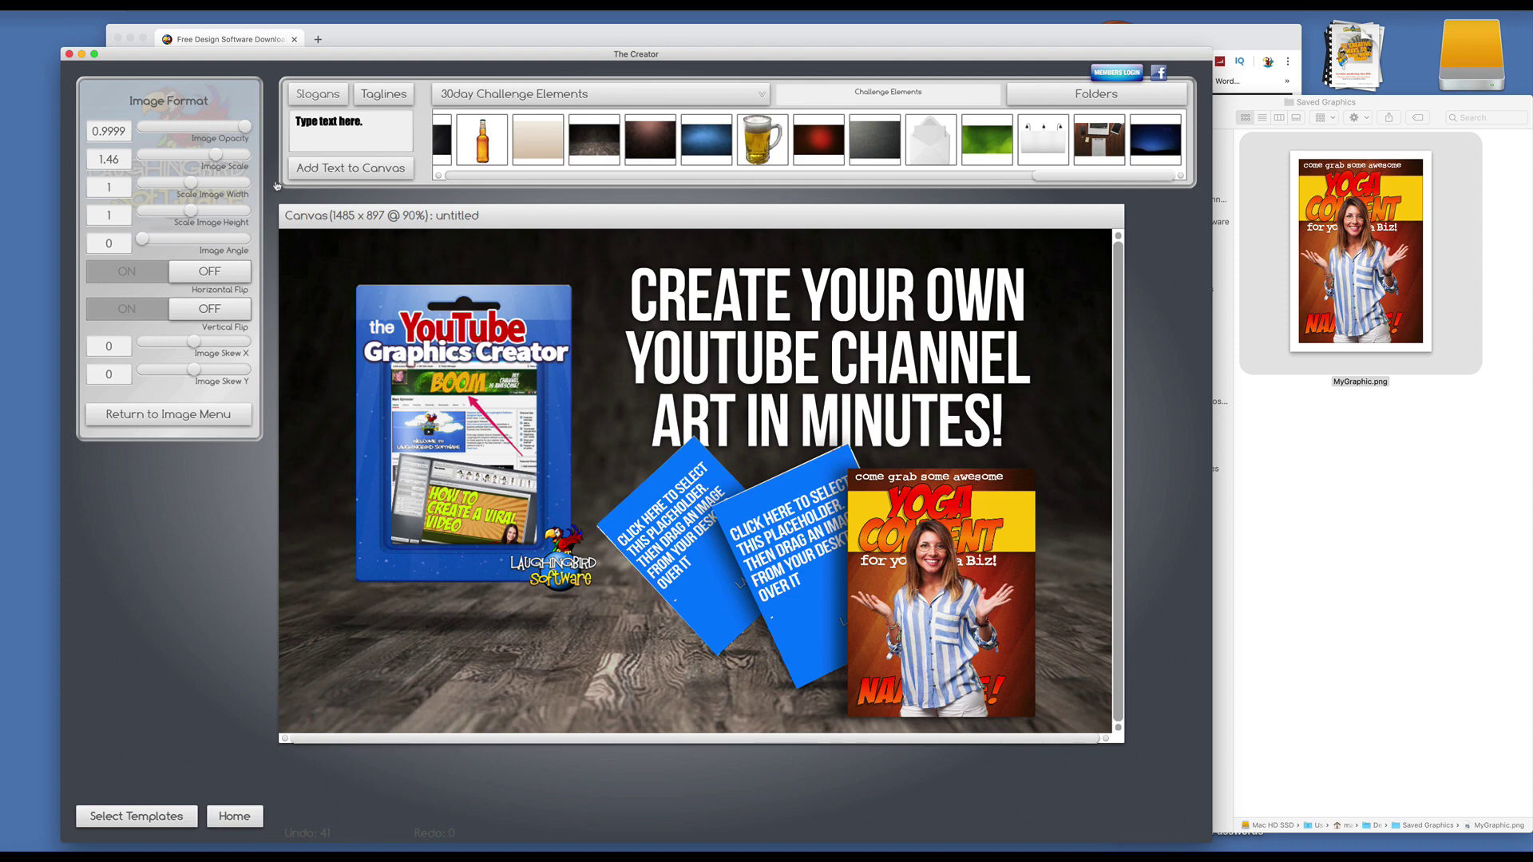
left_click(124, 813)
left_click(689, 489)
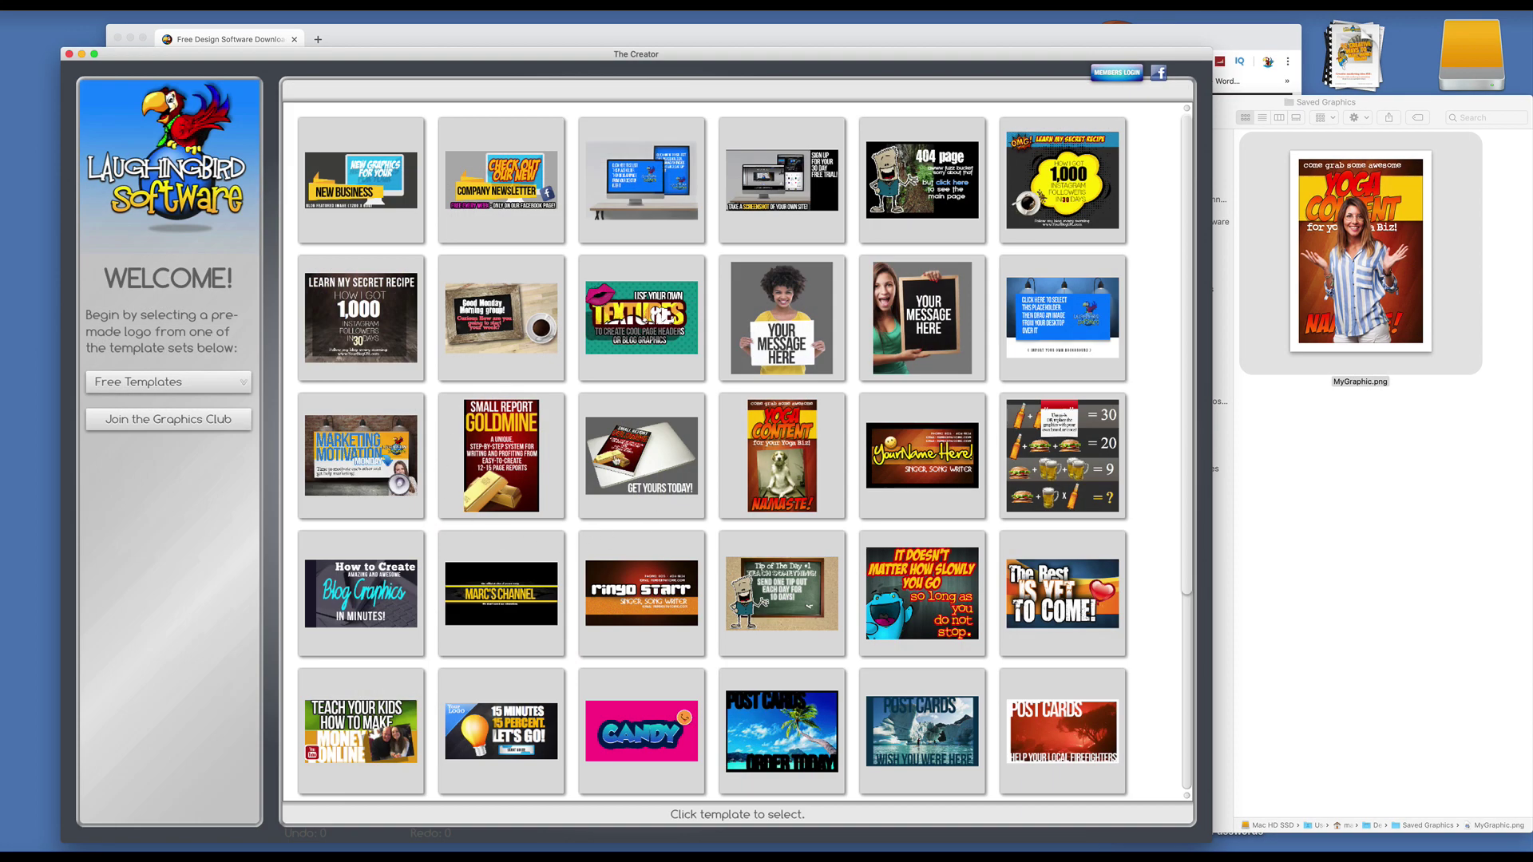
Step: Open the Get Yours Today template and place the yoga cover on the book placeholder
left_click(613, 467)
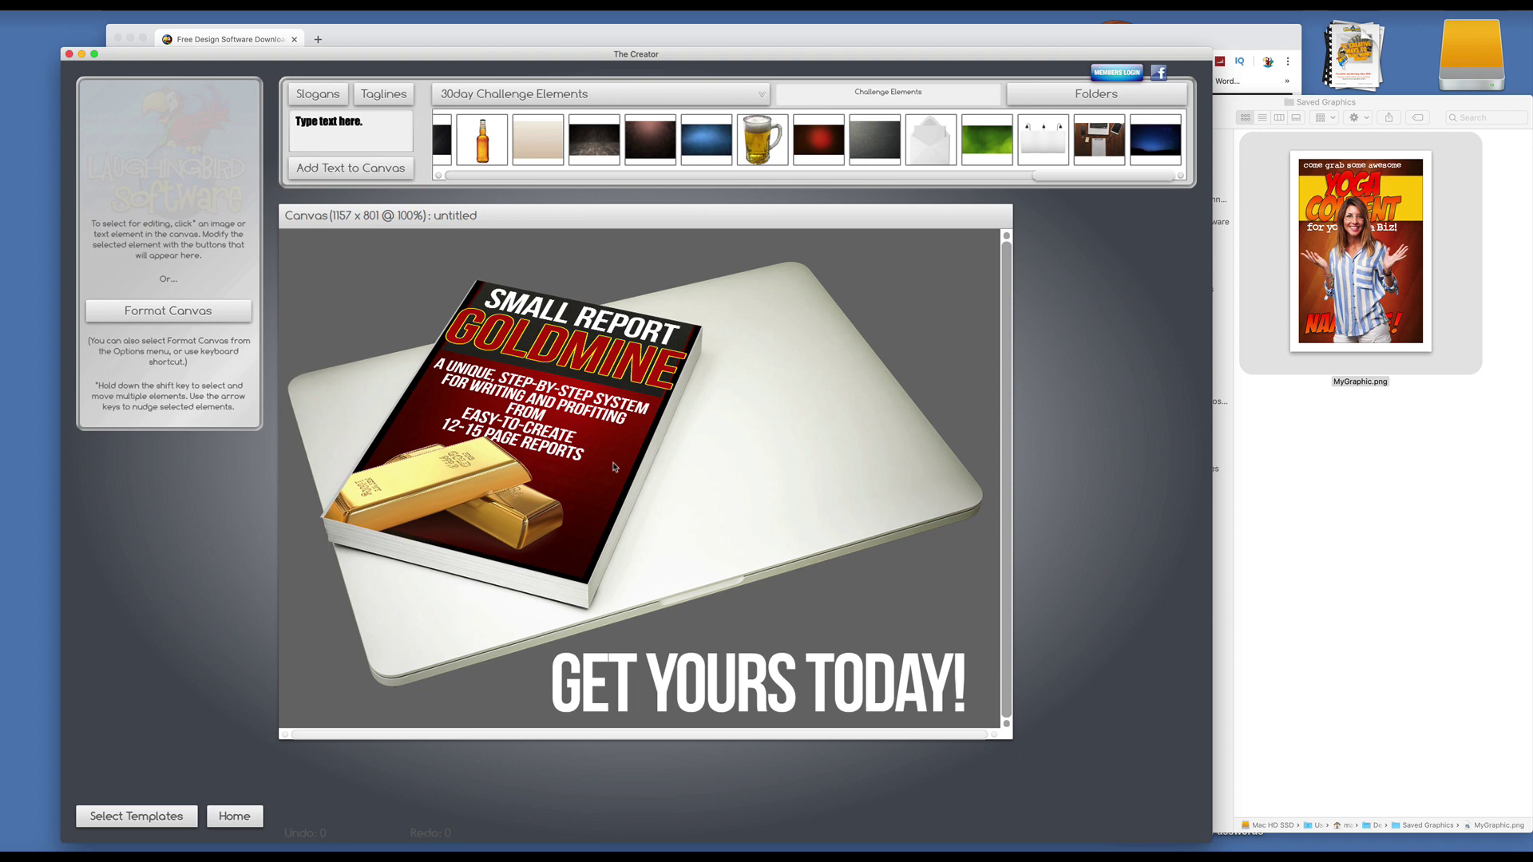
left_click(515, 438)
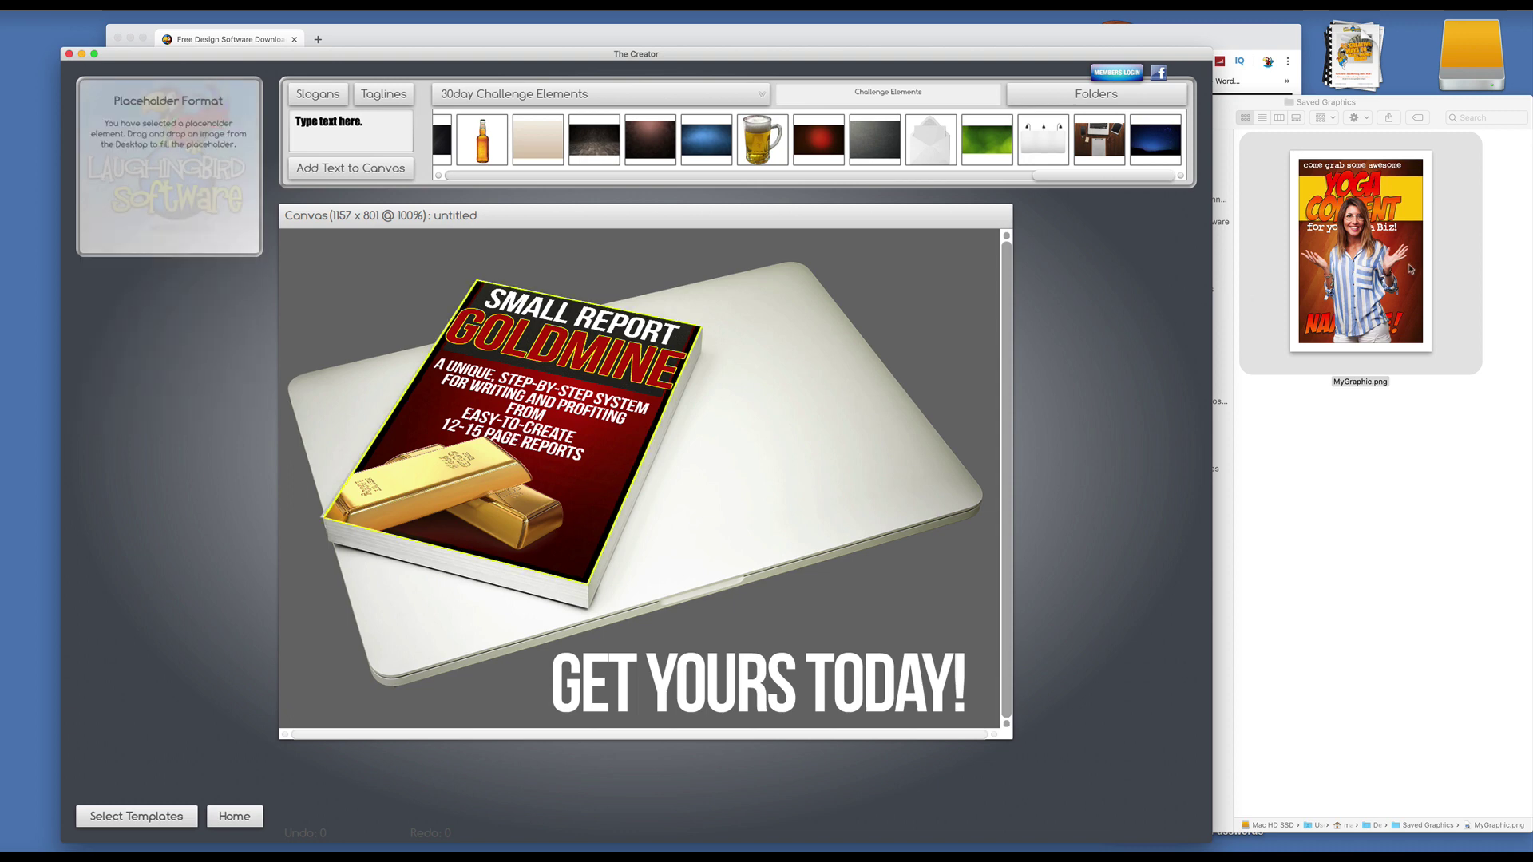
left_click_drag(1360, 250, 521, 463)
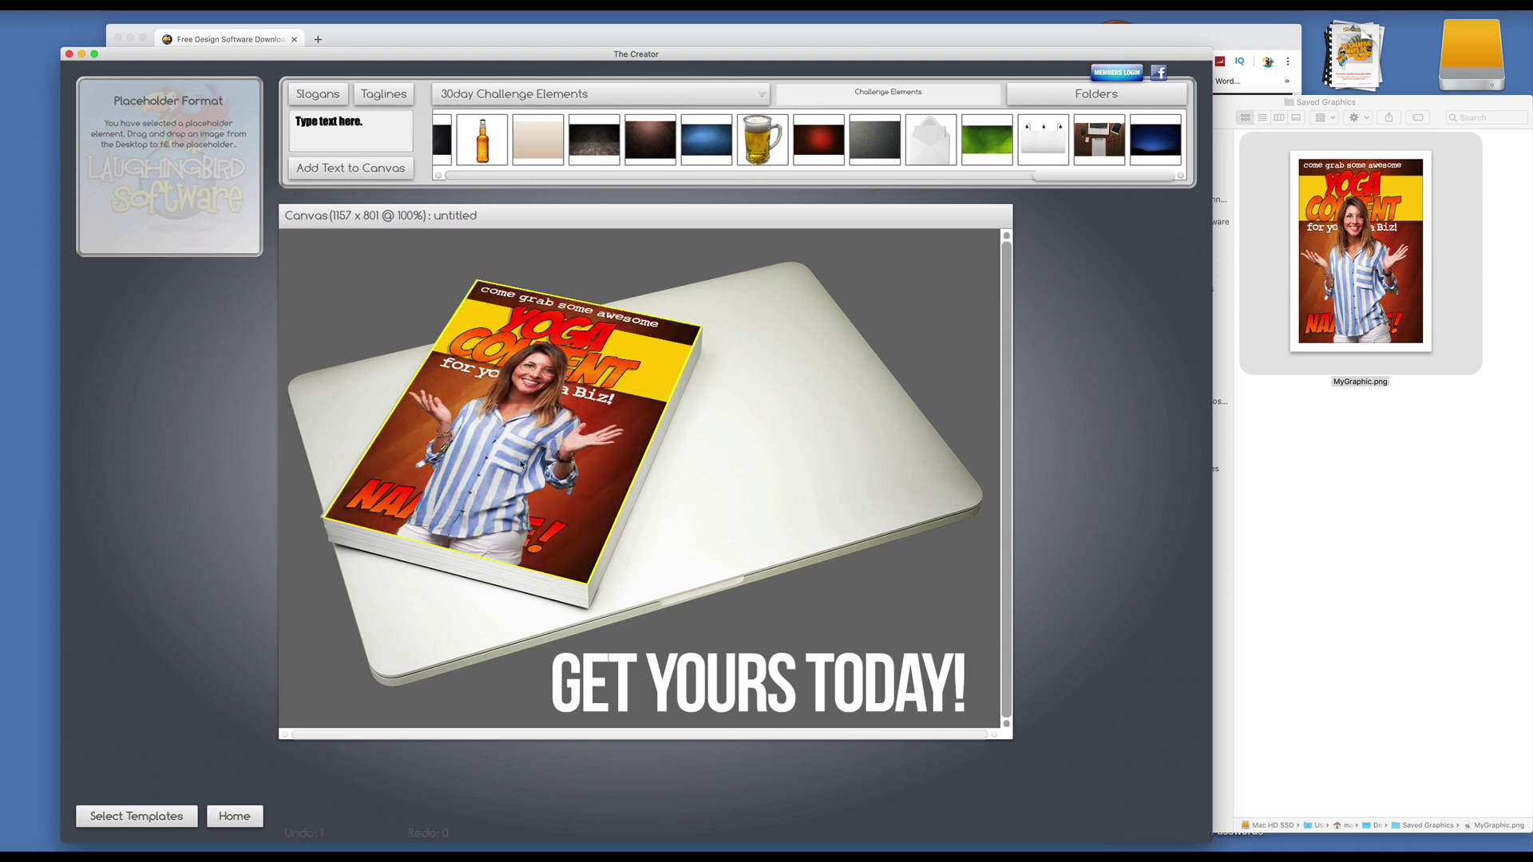
left_click(826, 529)
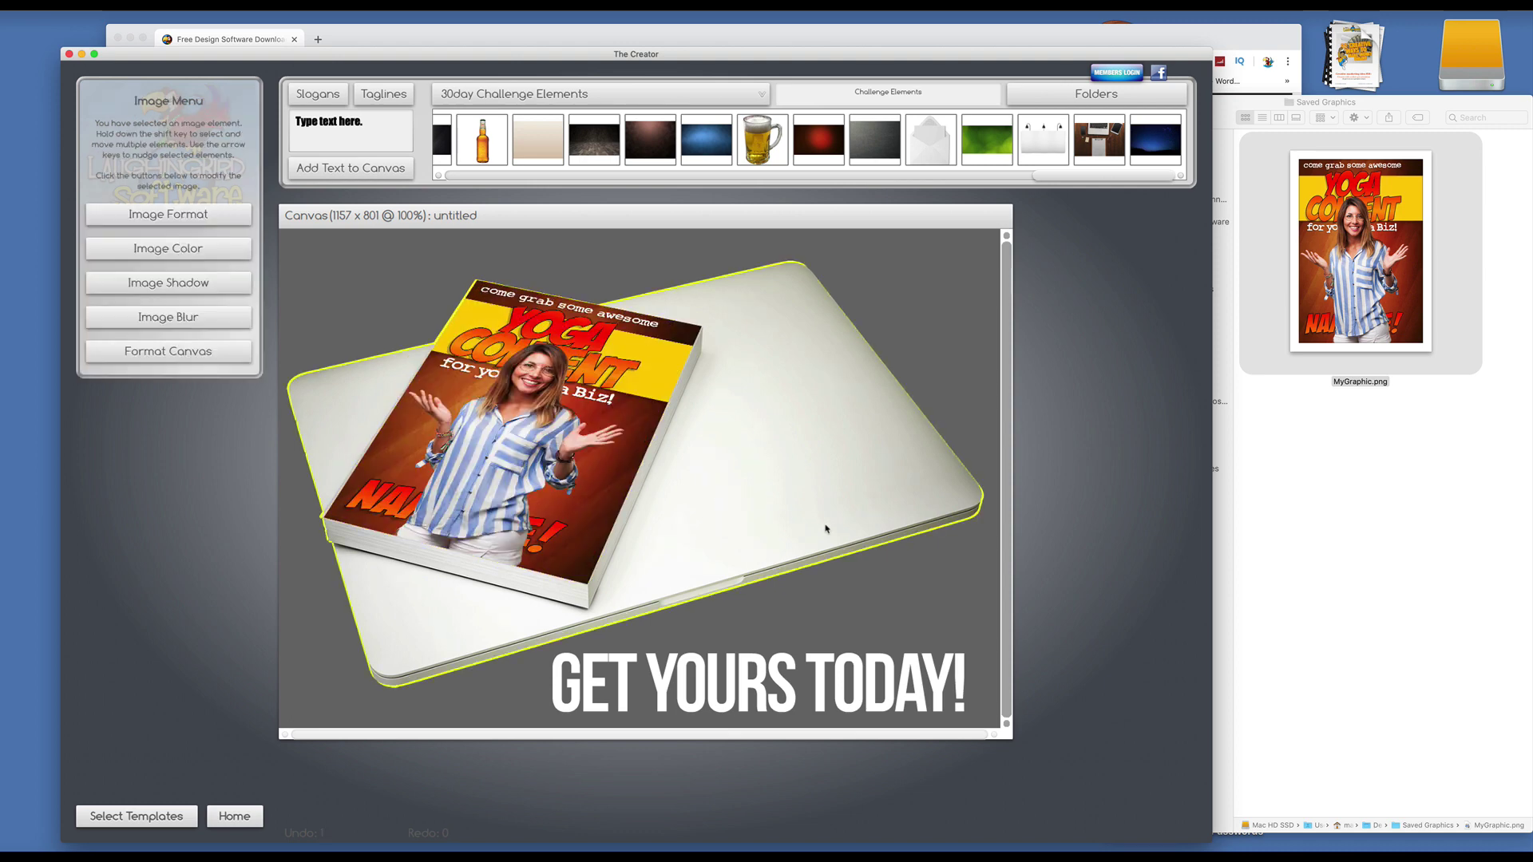
left_click(930, 611)
Step: Export the finished mockup as FinalExport.png into Saved Graphics
left_click(40, 4)
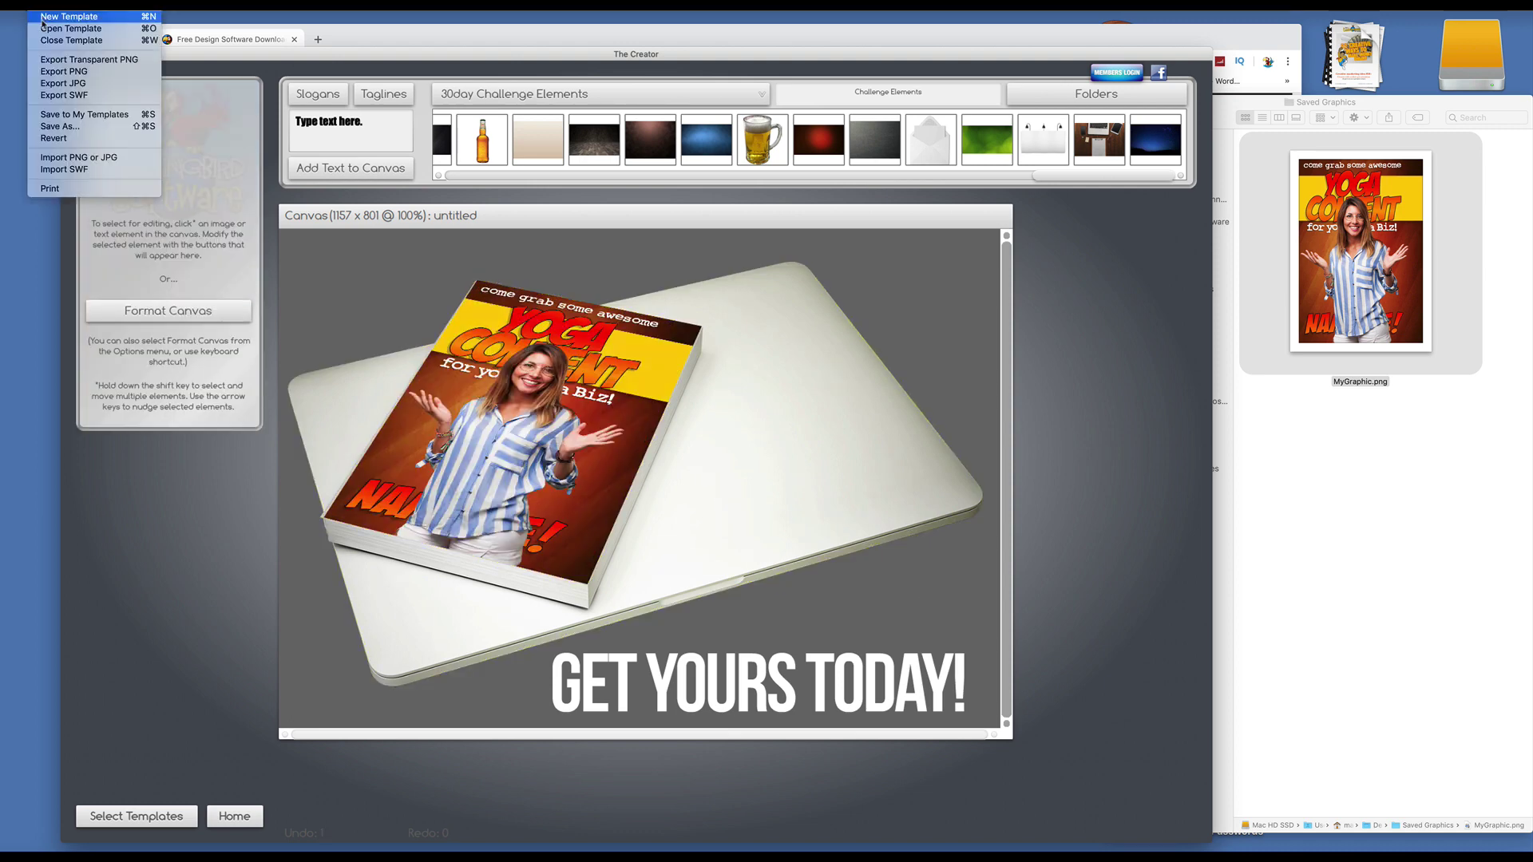
left_click(54, 72)
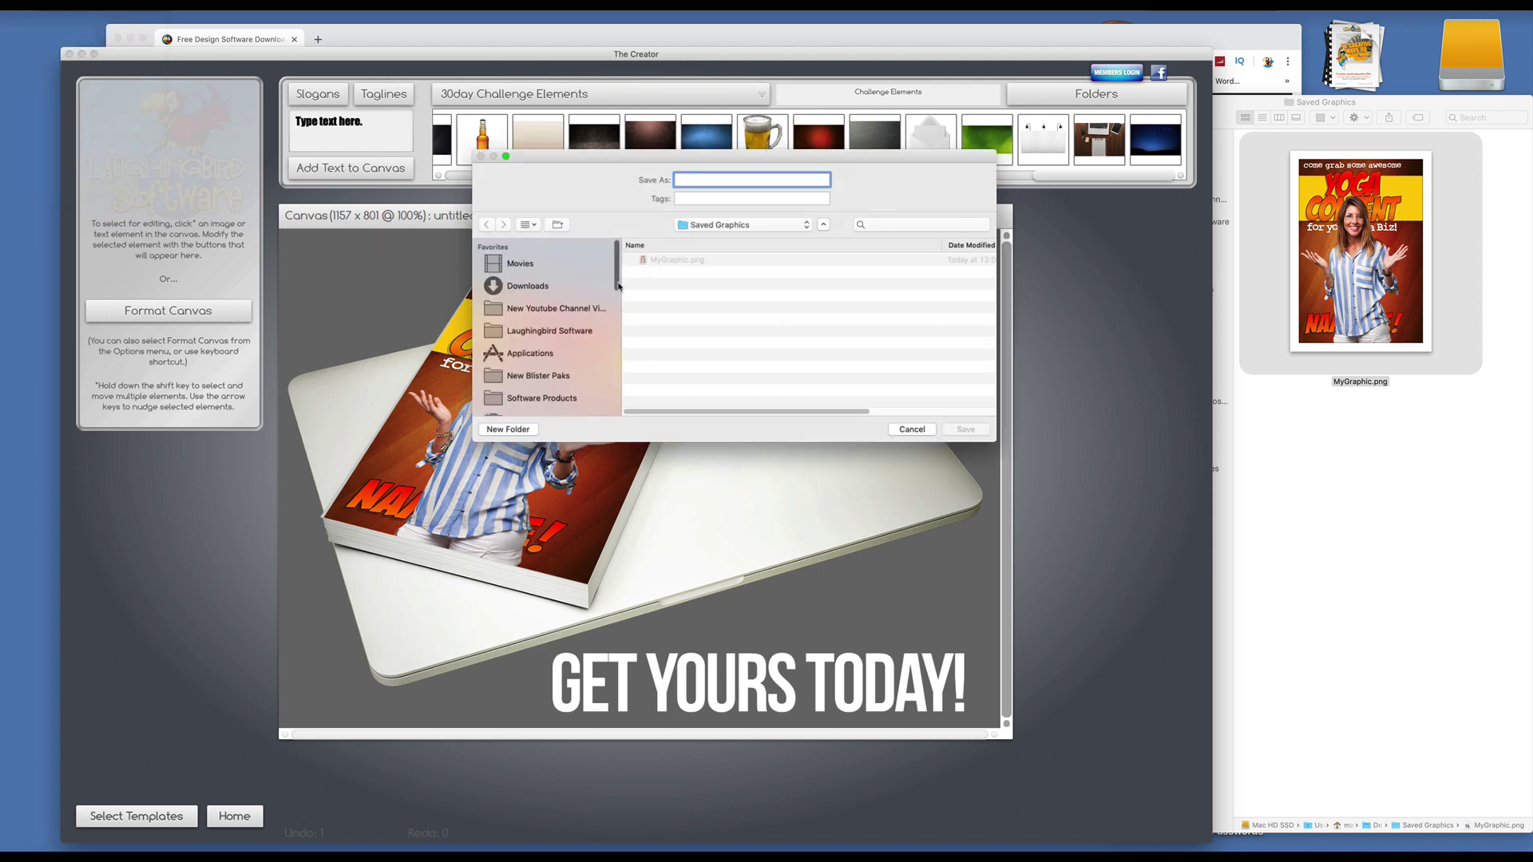
key("Return")
left_click(1477, 595)
Step: Preview FinalExport.png in a centred viewer window
double_click(1359, 520)
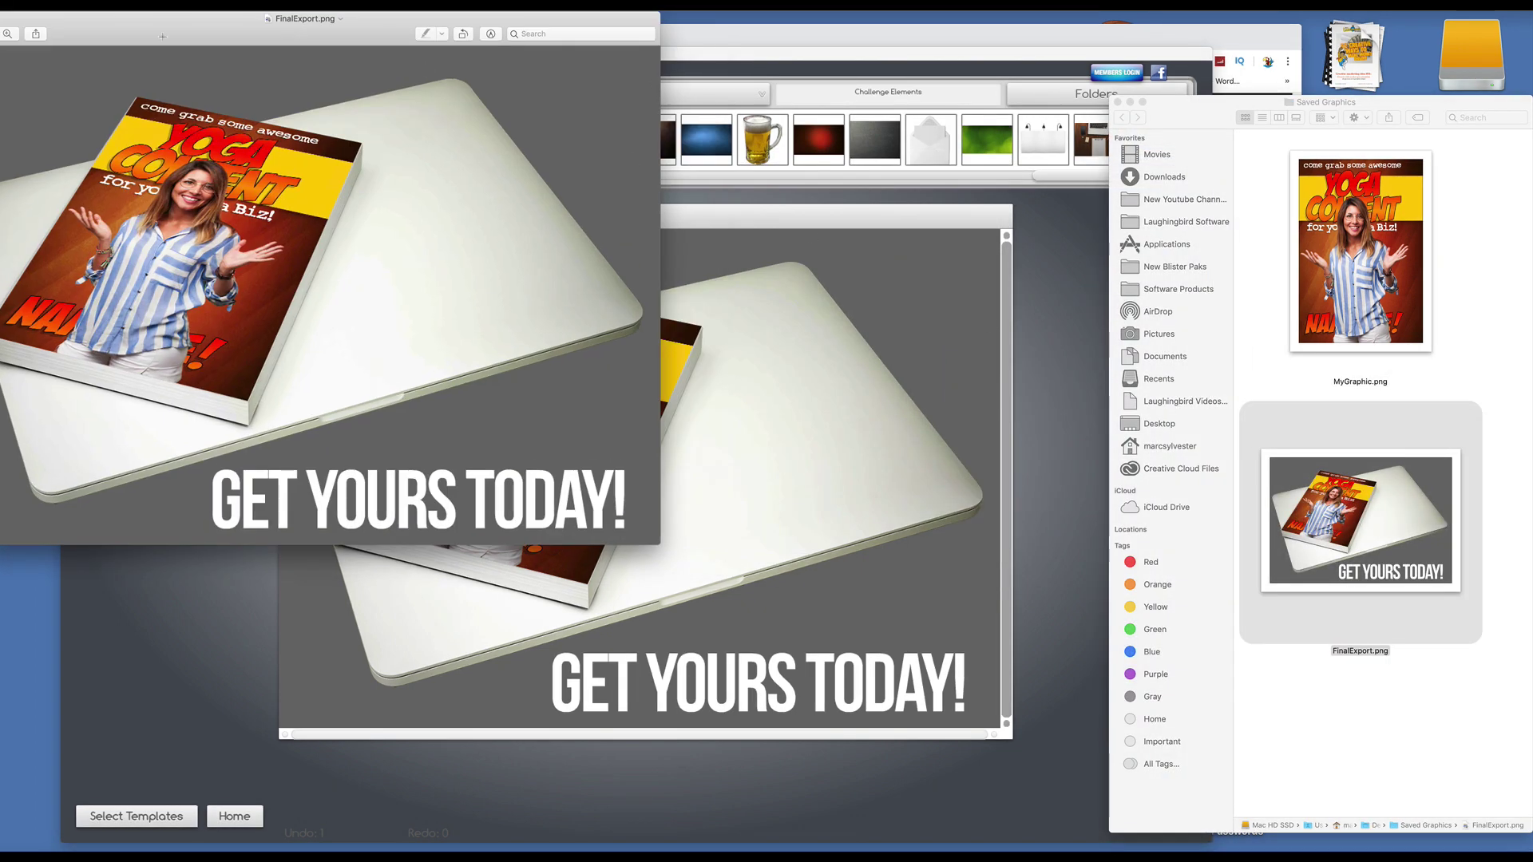
left_click_drag(162, 36, 419, 98)
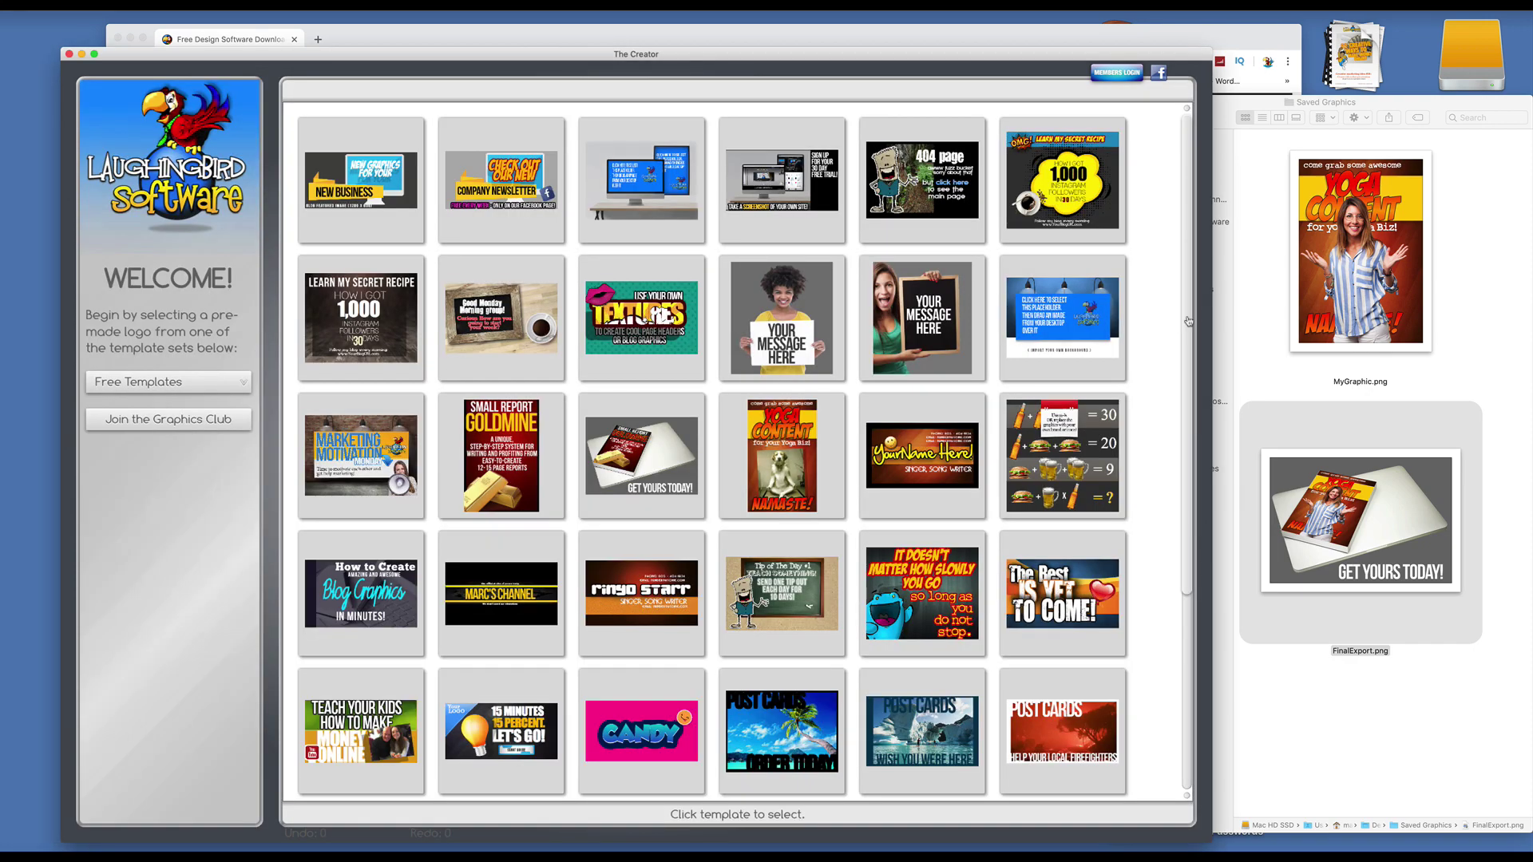
scroll(1187, 543, "down", 10)
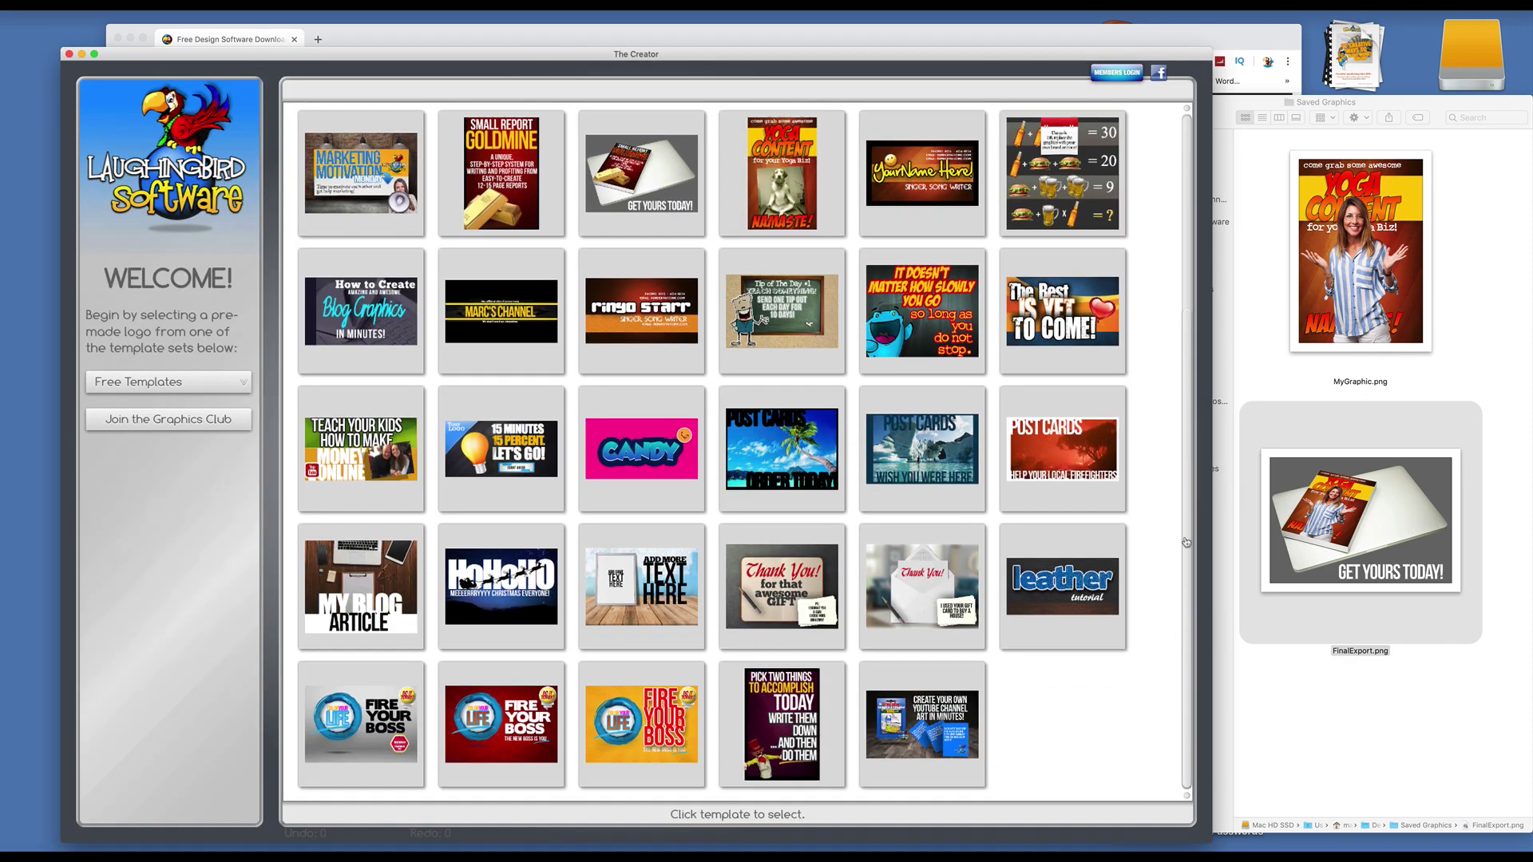
Step: Open the Thank You envelope template and change the gift-card text to 'for watching this awesome video'
left_click(918, 585)
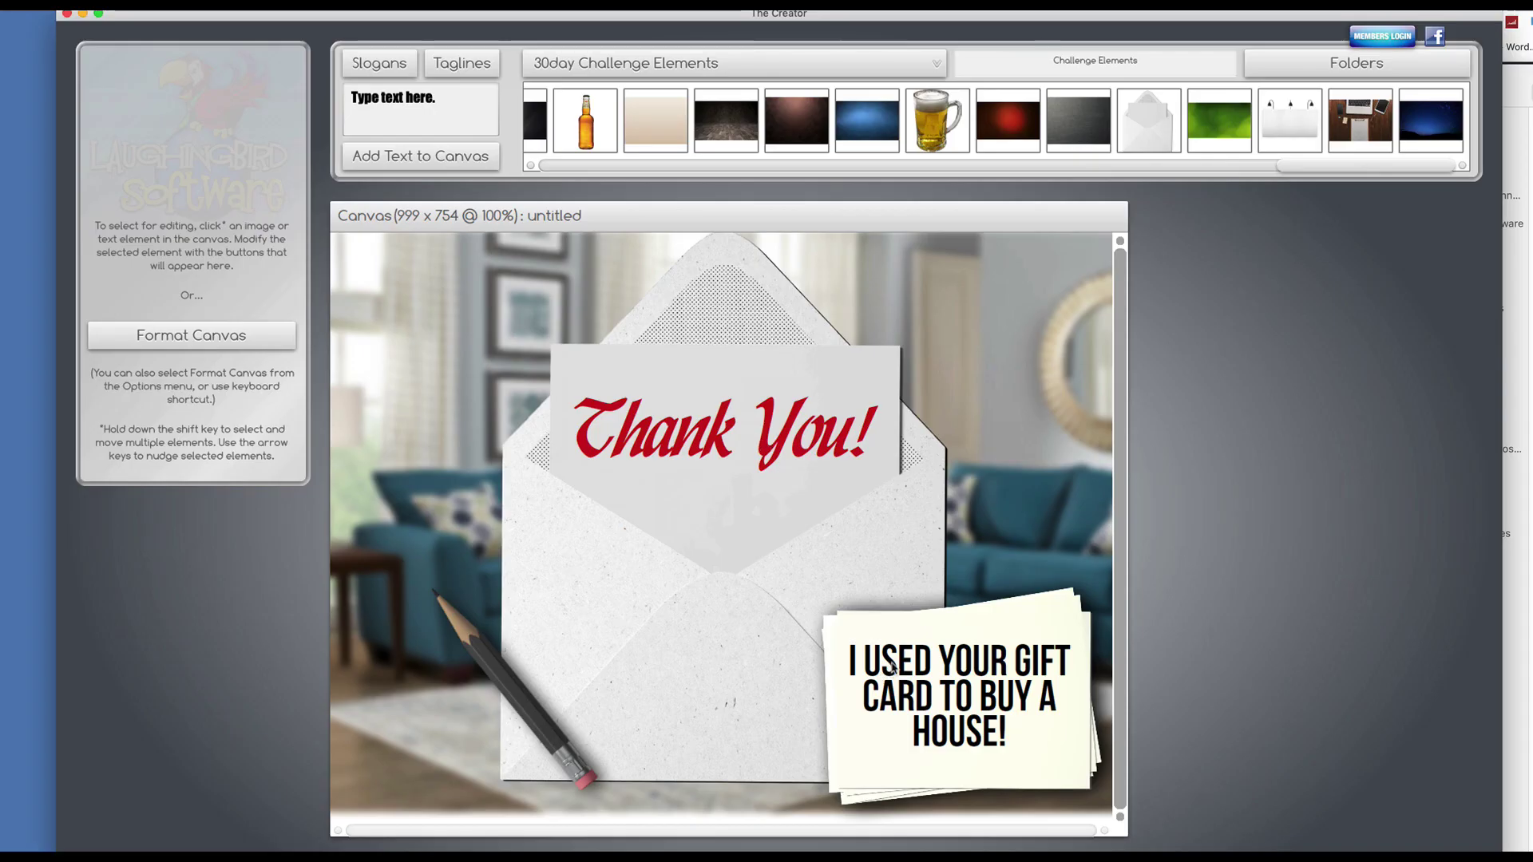
left_click(893, 668)
left_click(185, 427)
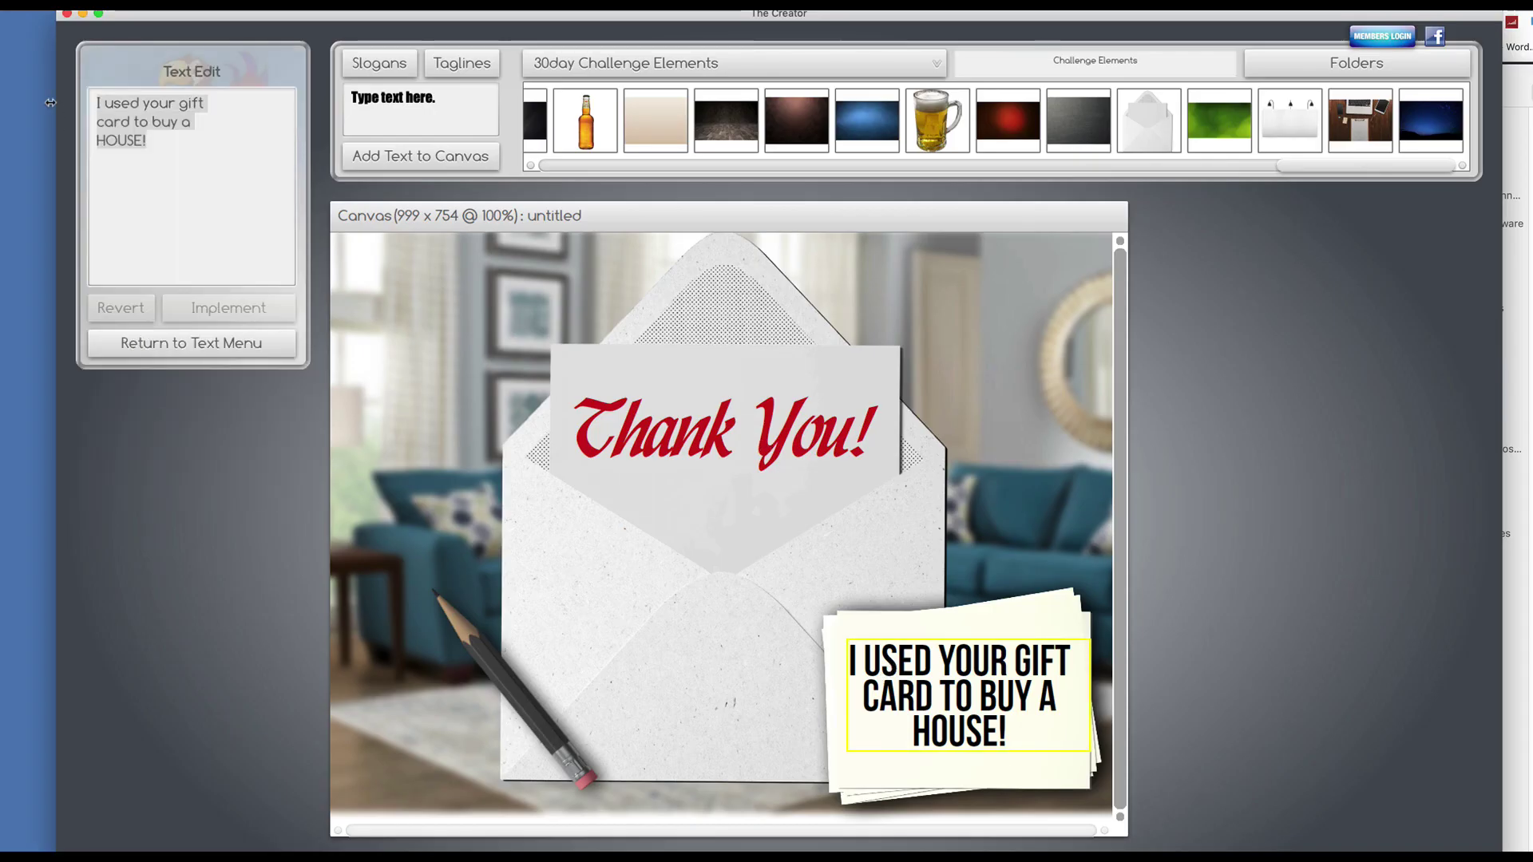
type("for watching")
key("Return")
type("this awesome")
key("Return")
type("video")
left_click(238, 311)
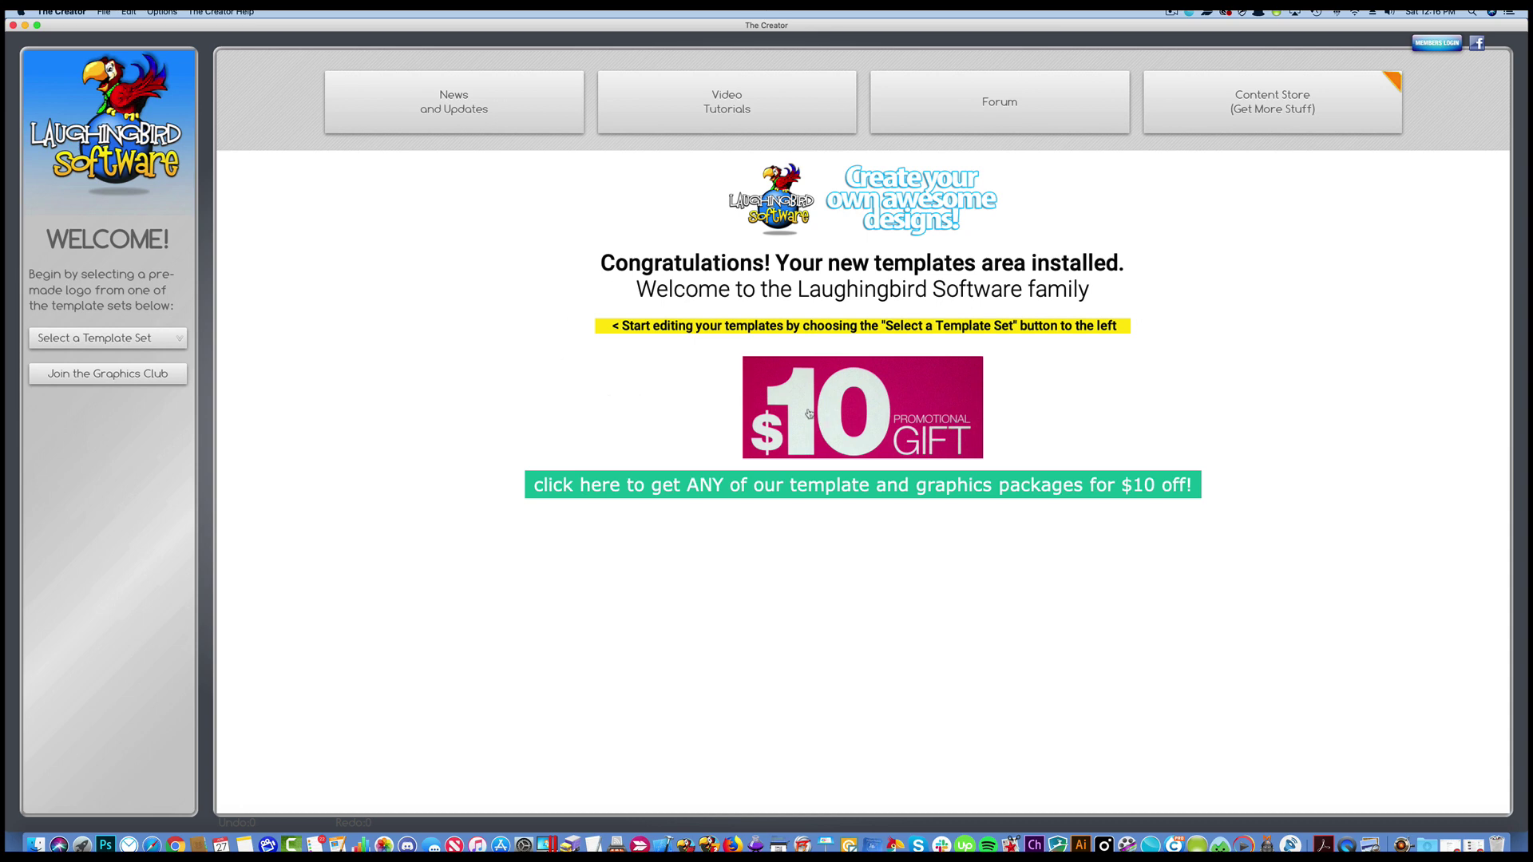
Step: Open the $10-off promotional offer and browse Laughingbird's products page
left_click(846, 412)
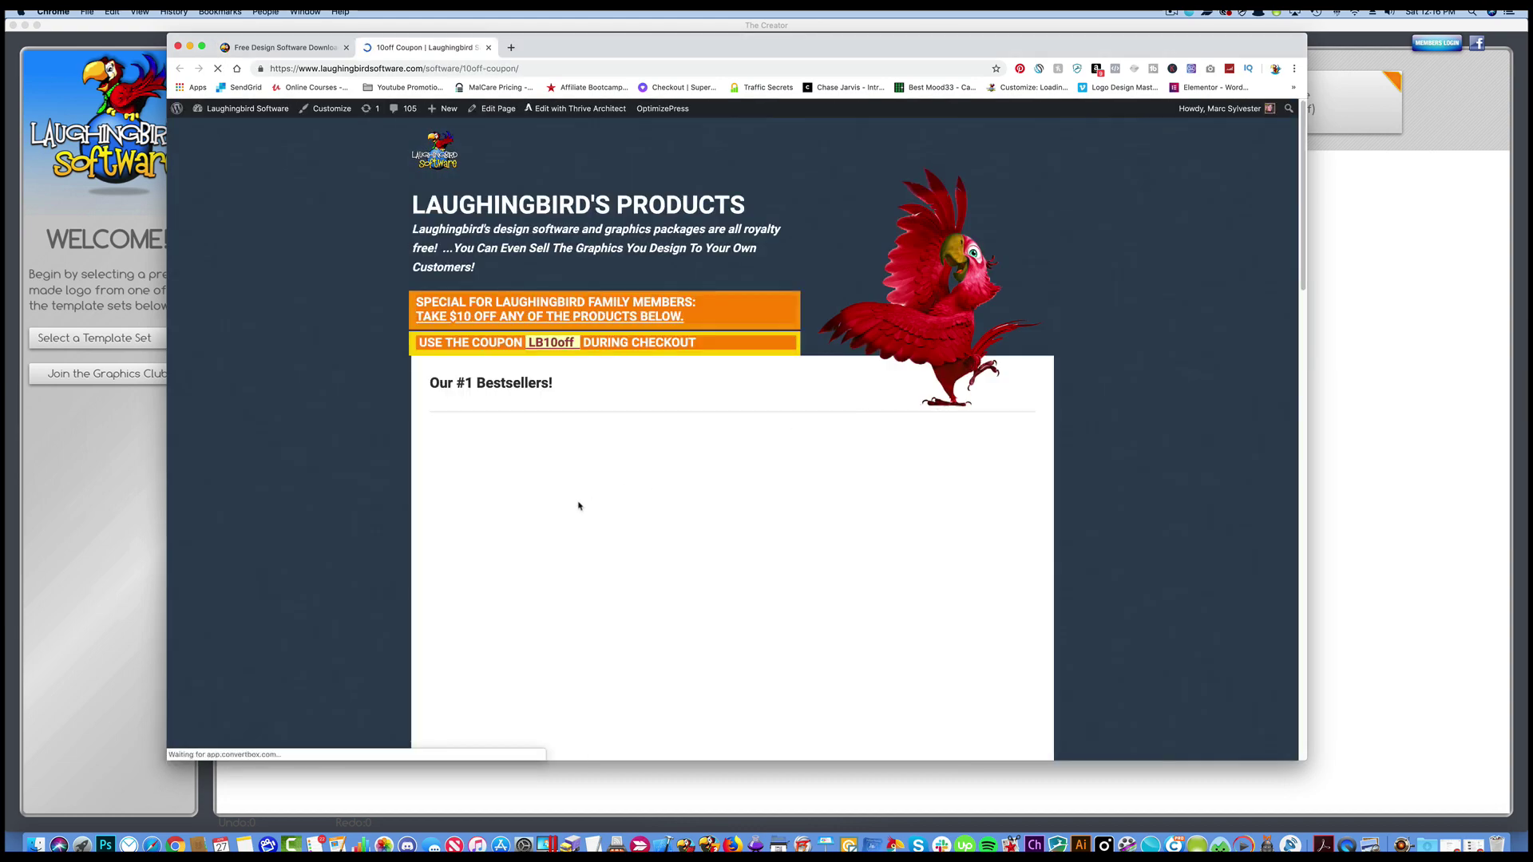
scroll(563, 472, "down", 2)
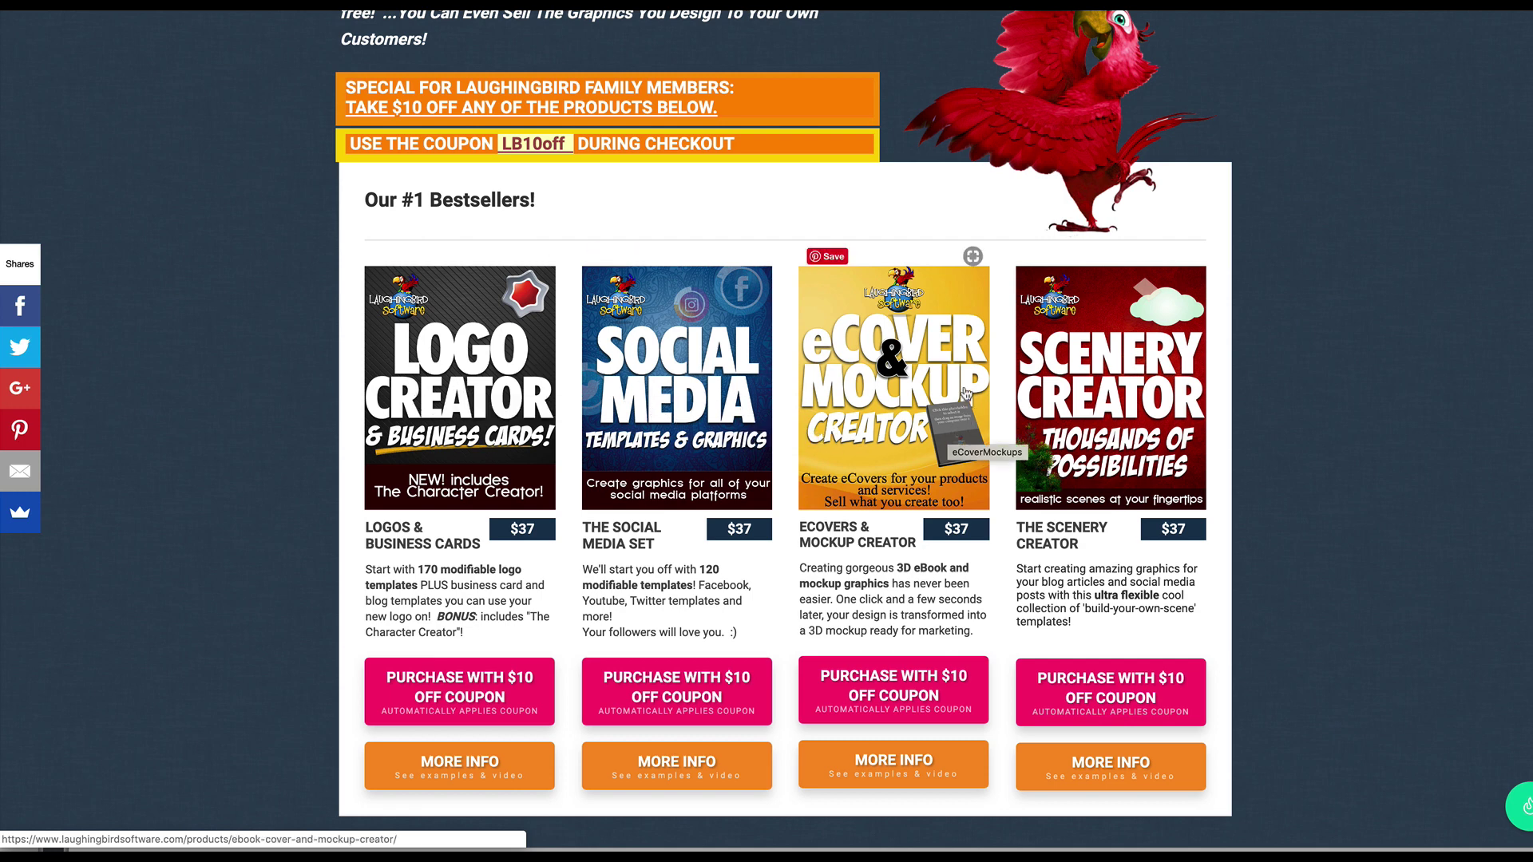
scroll(859, 391, "down", 7)
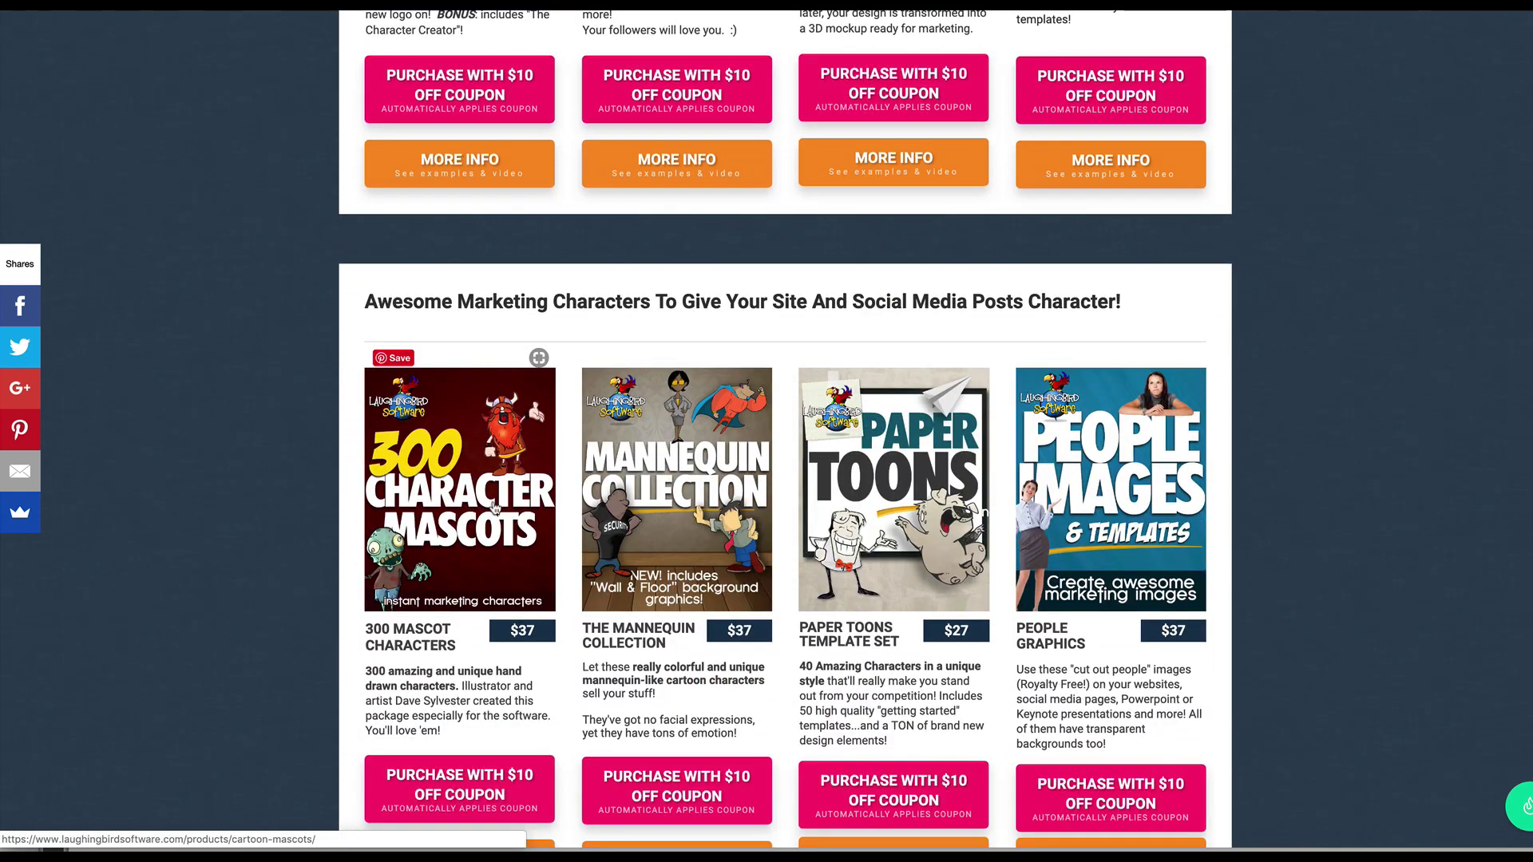
scroll(1104, 508, "up", 4)
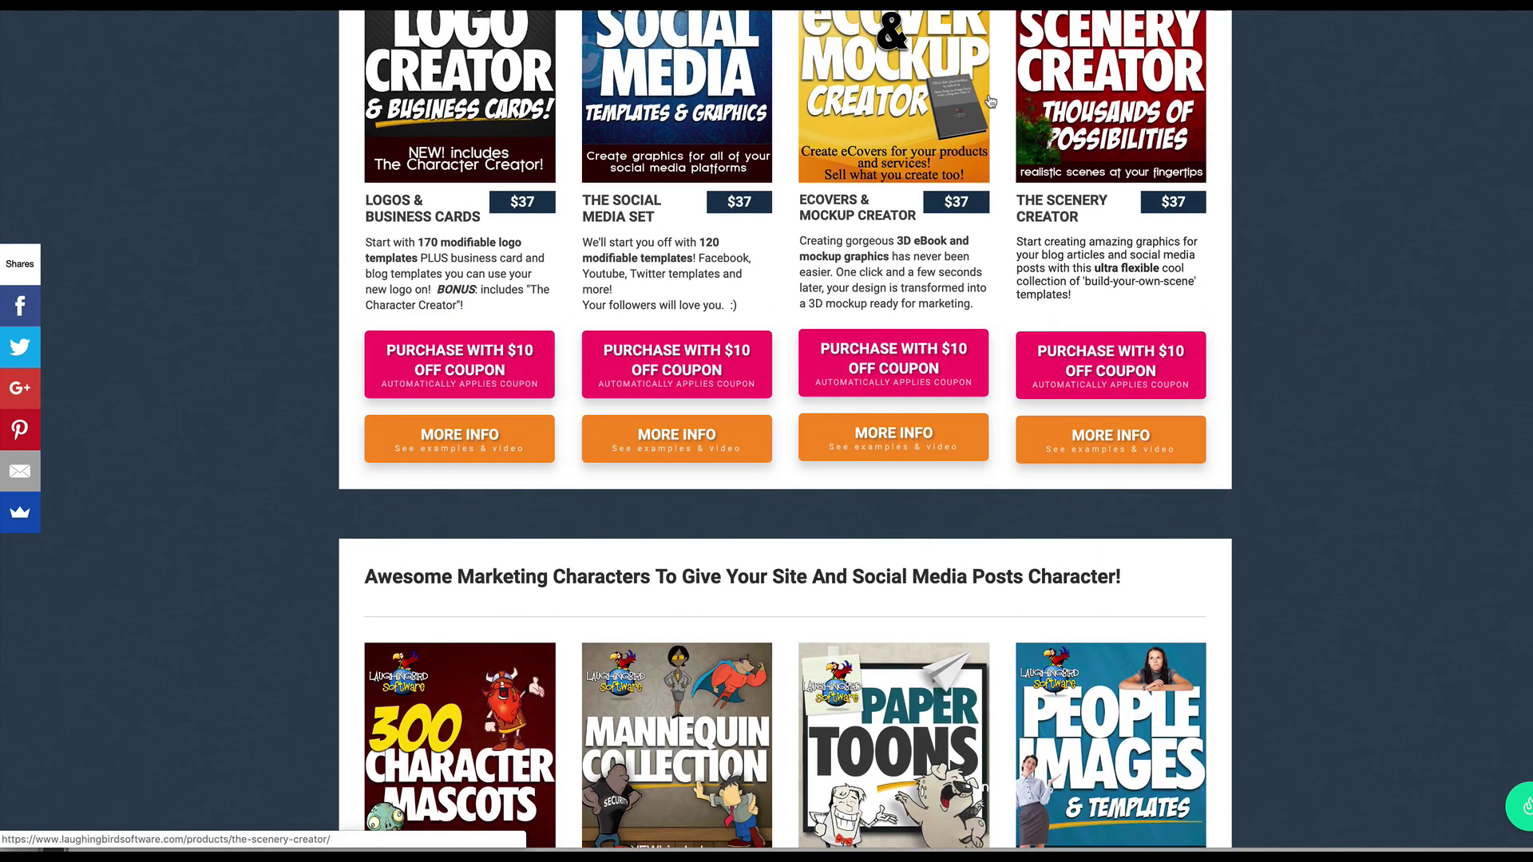
Step: Start the discounted eCover & Mockup Creator purchase, then scroll through its sales page features
left_click(894, 365)
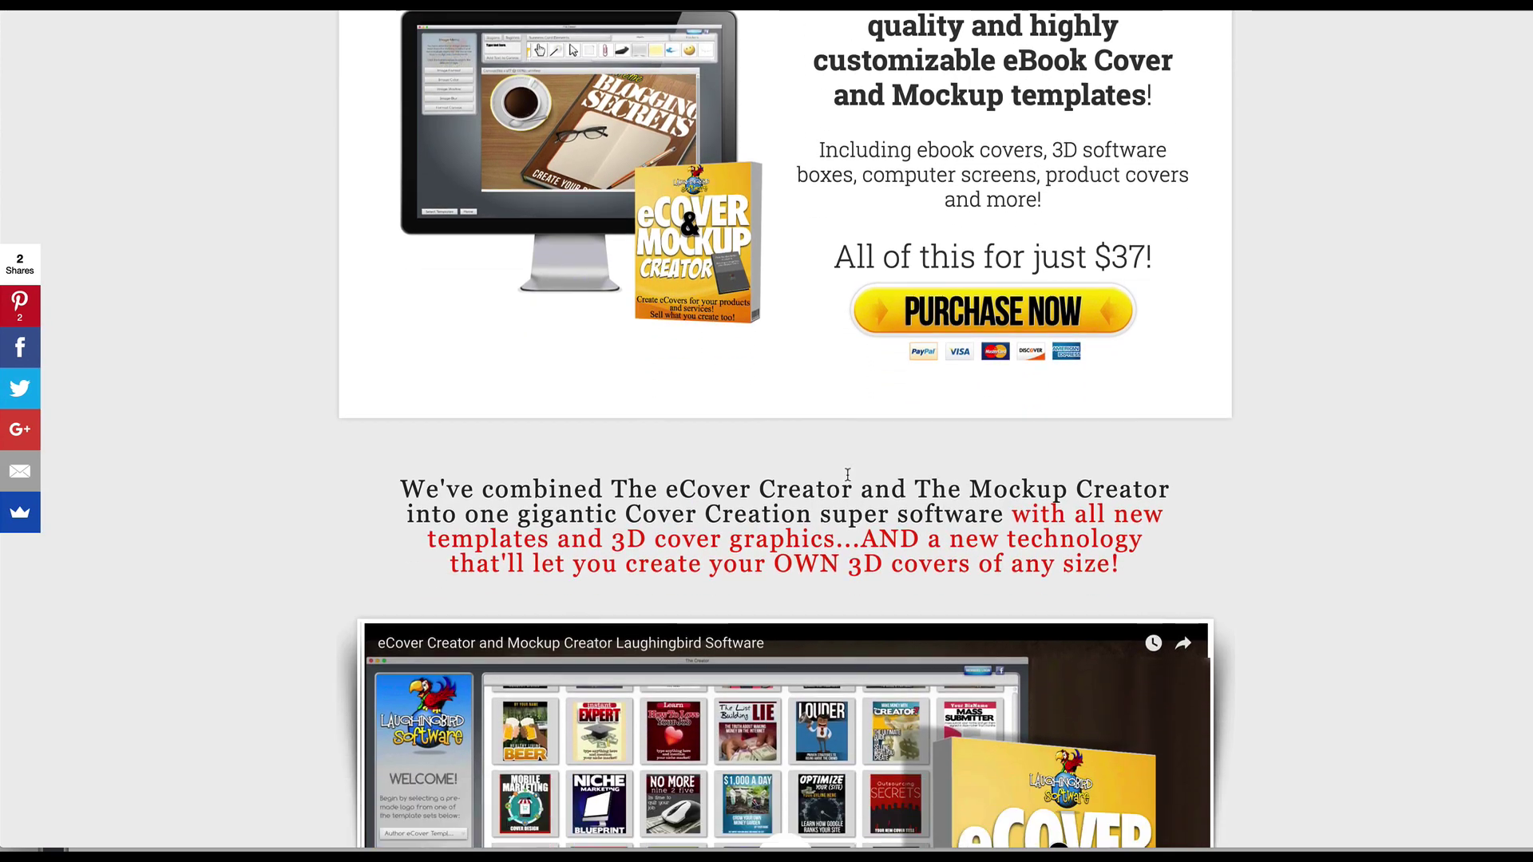
scroll(848, 475, "down", 5)
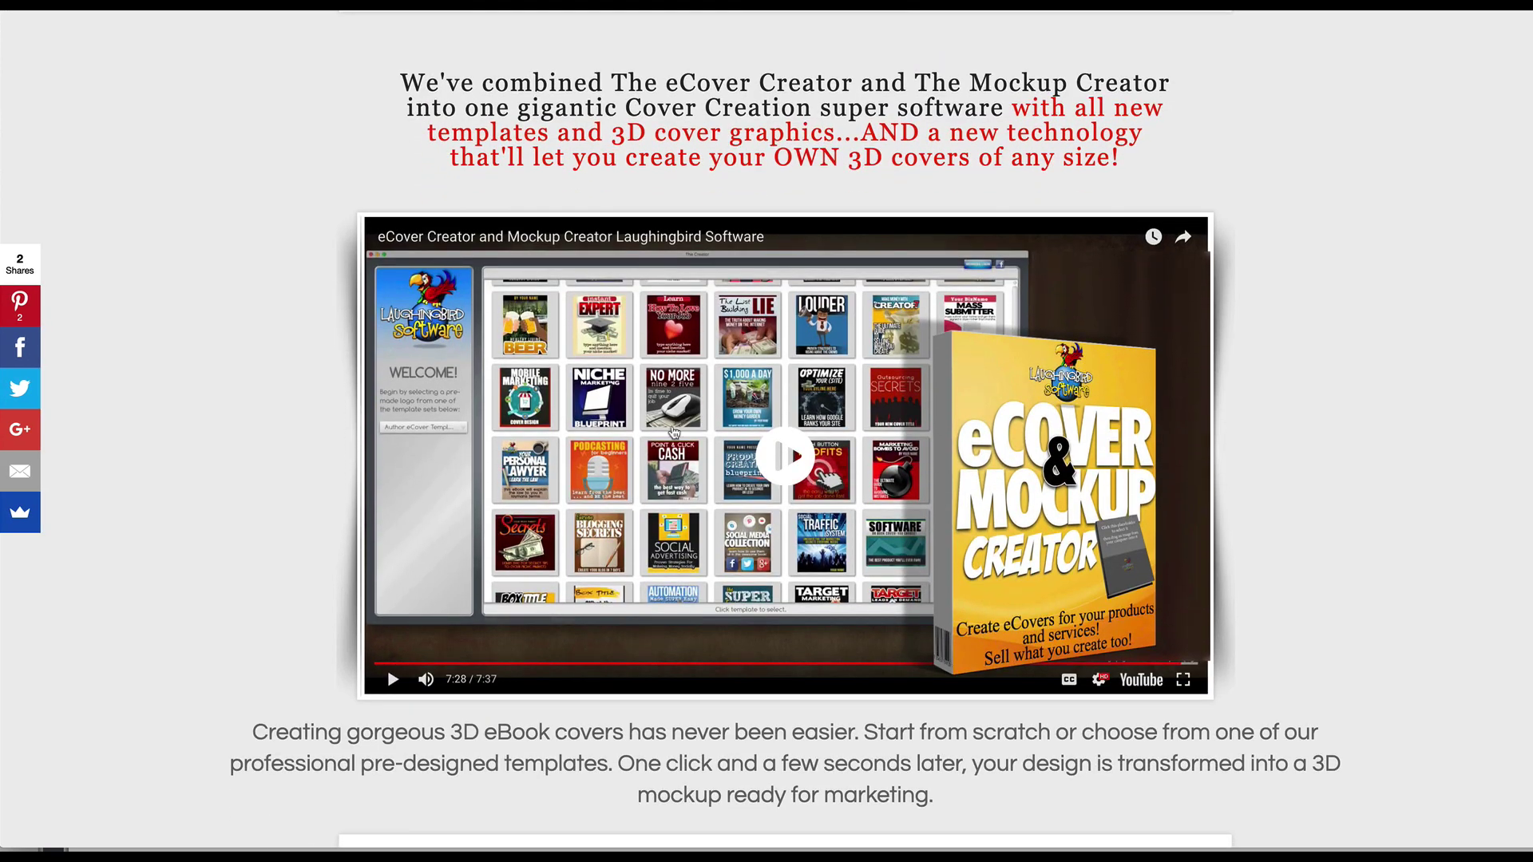
scroll(673, 432, "down", 15)
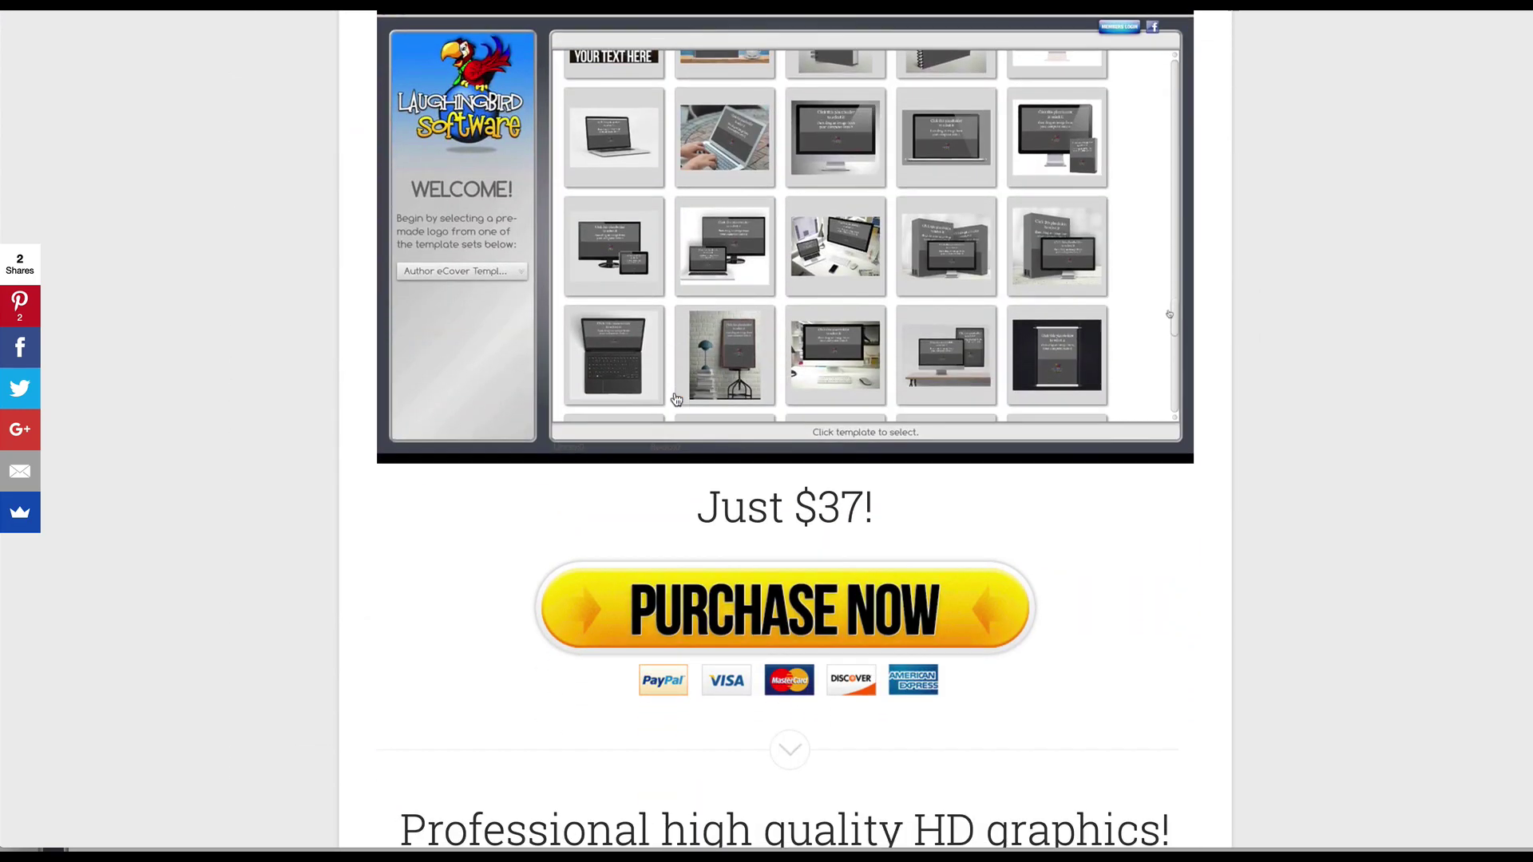
scroll(677, 399, "down", 7)
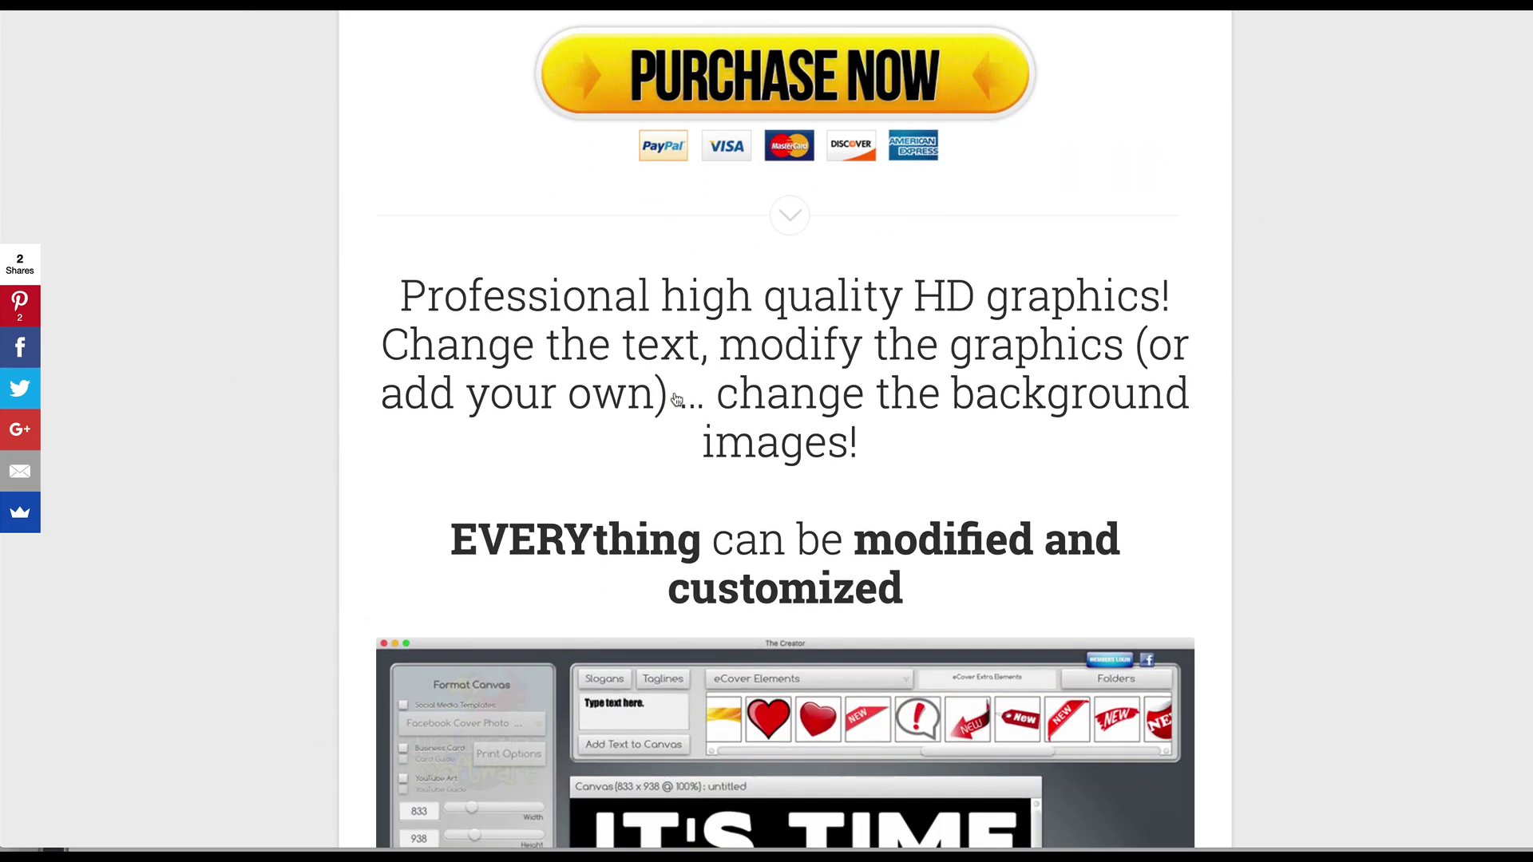
scroll(676, 399, "down", 8)
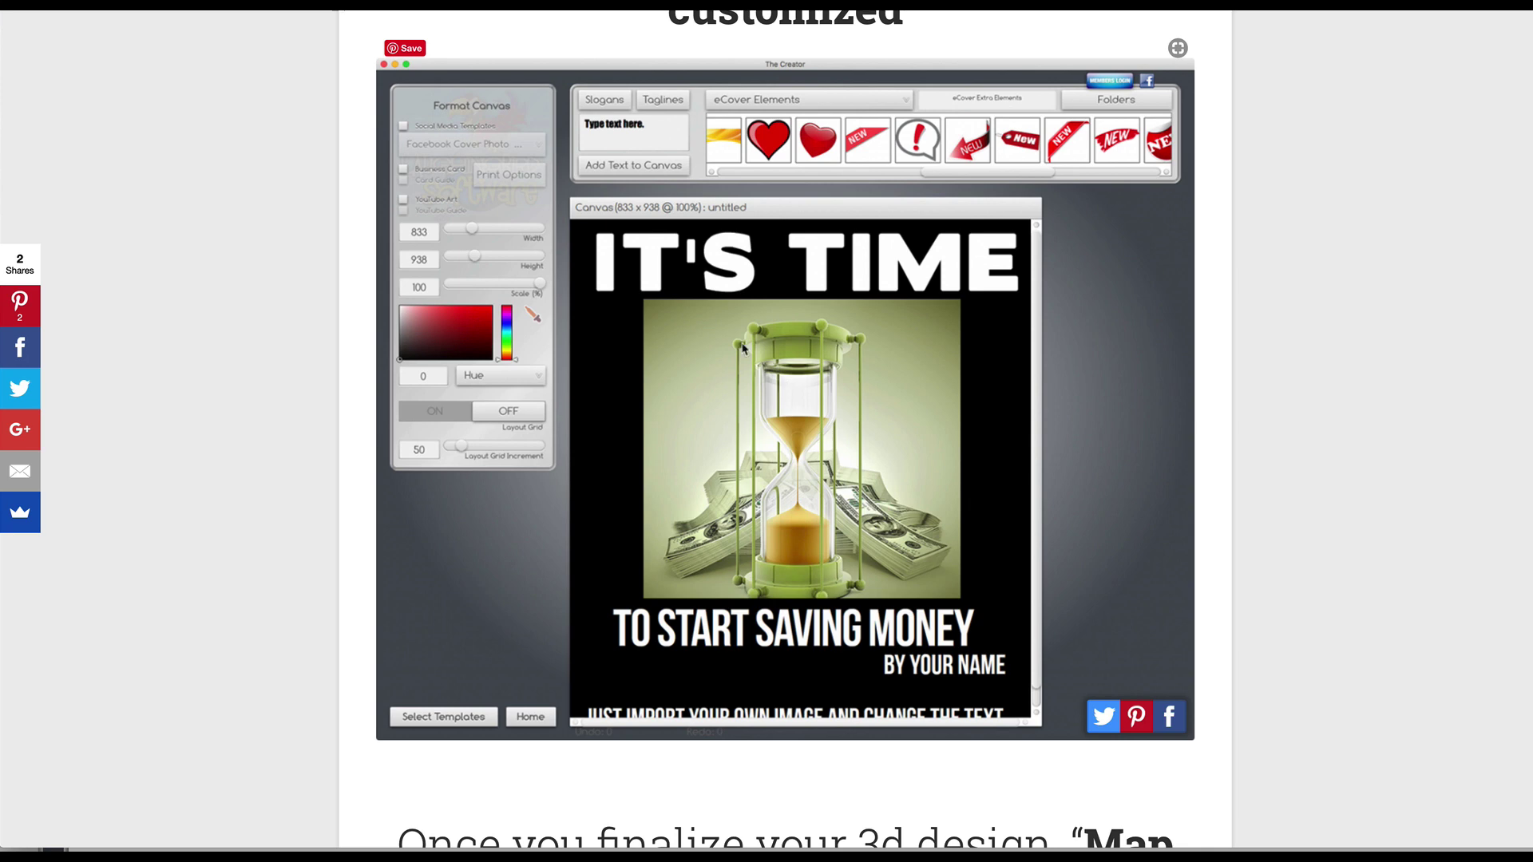
scroll(818, 458, "down", 9)
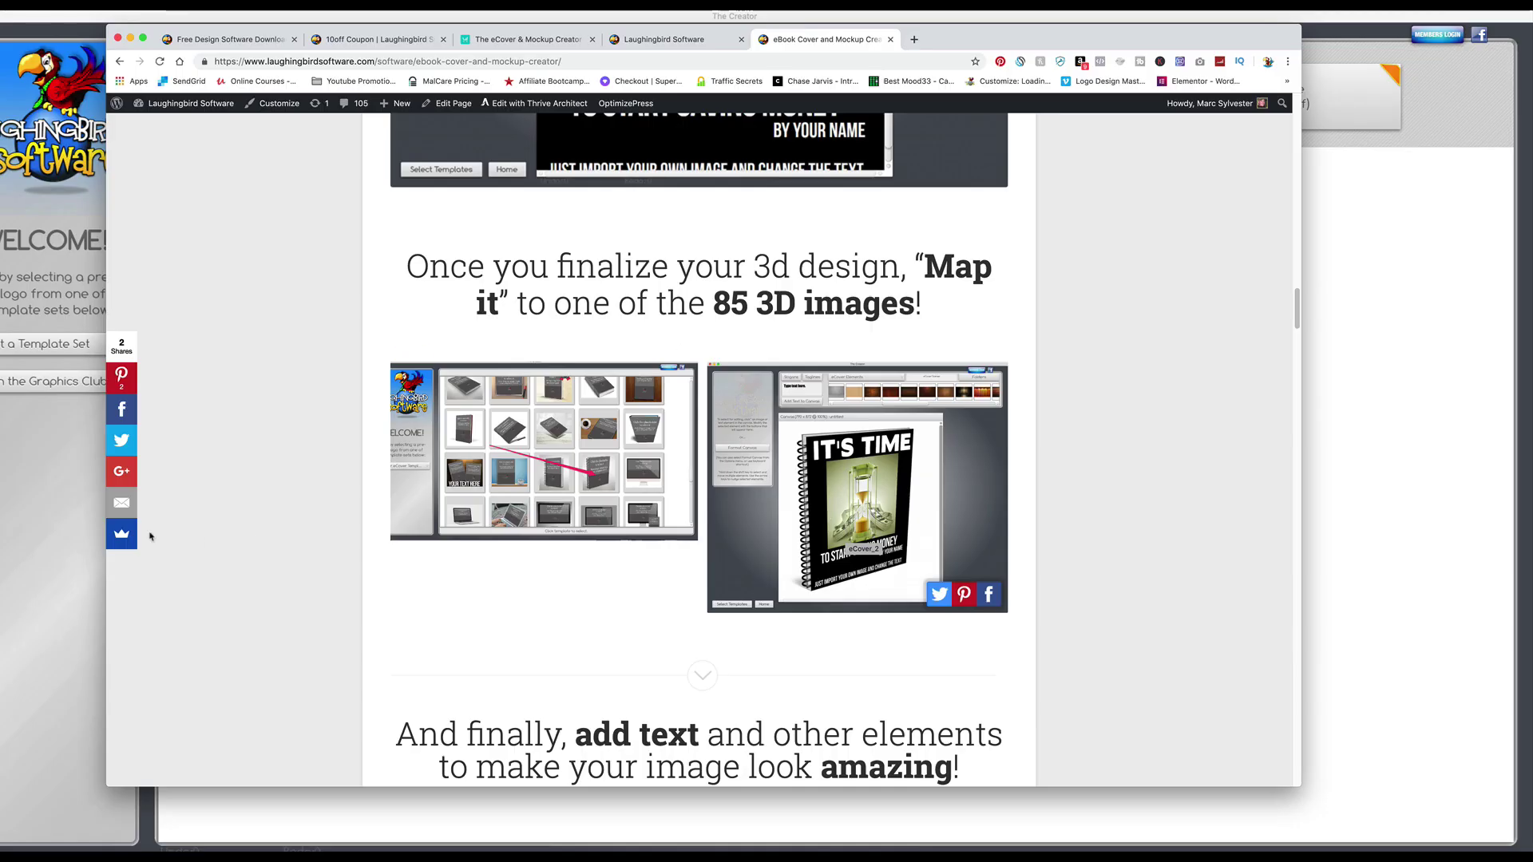
Step: Bring The Creator 7 window back in front of the browser
left_click(90, 535)
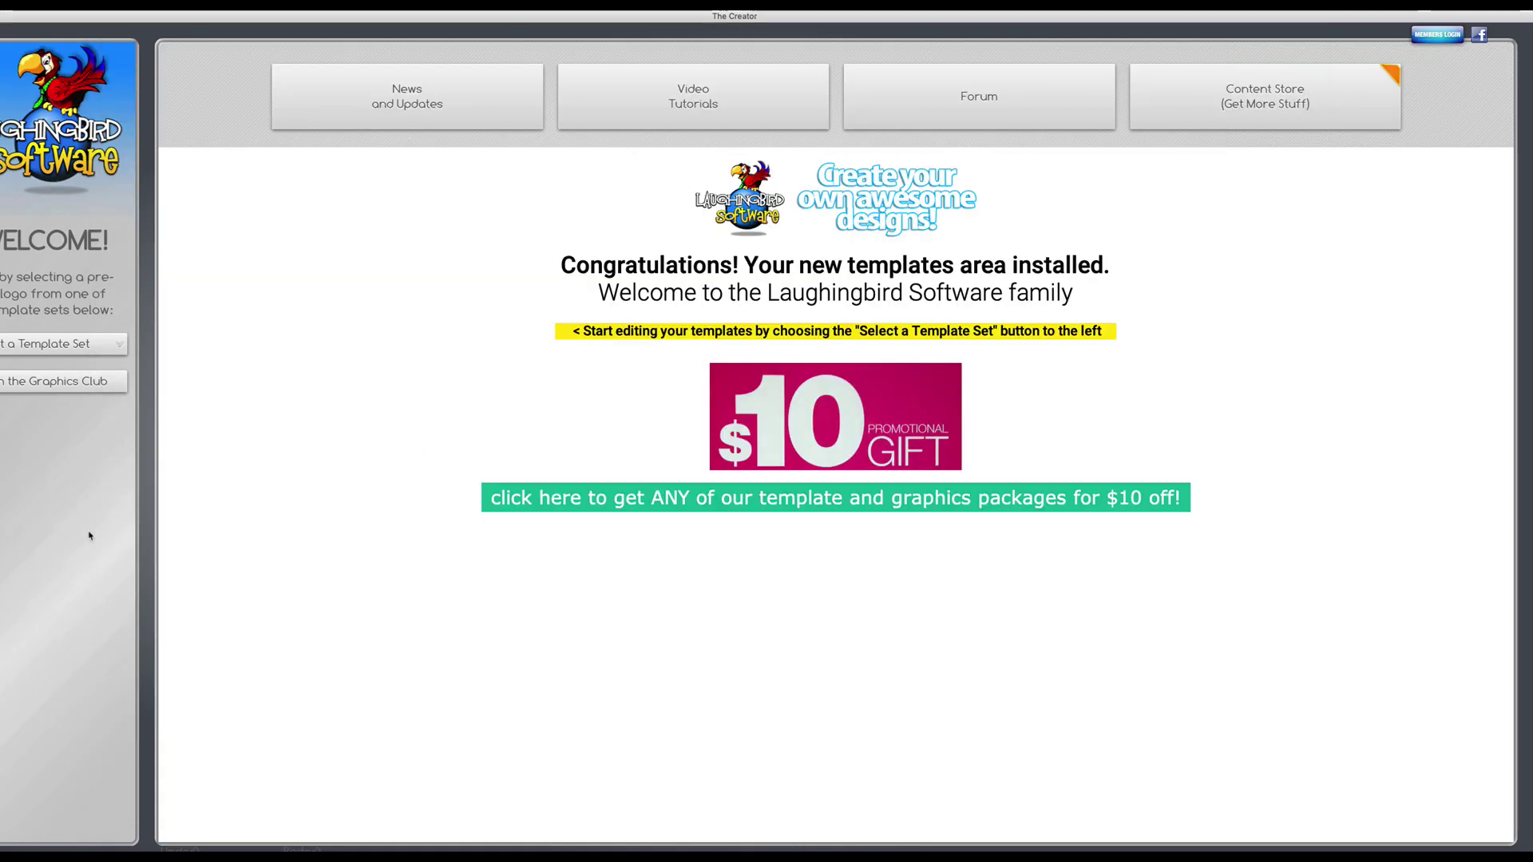